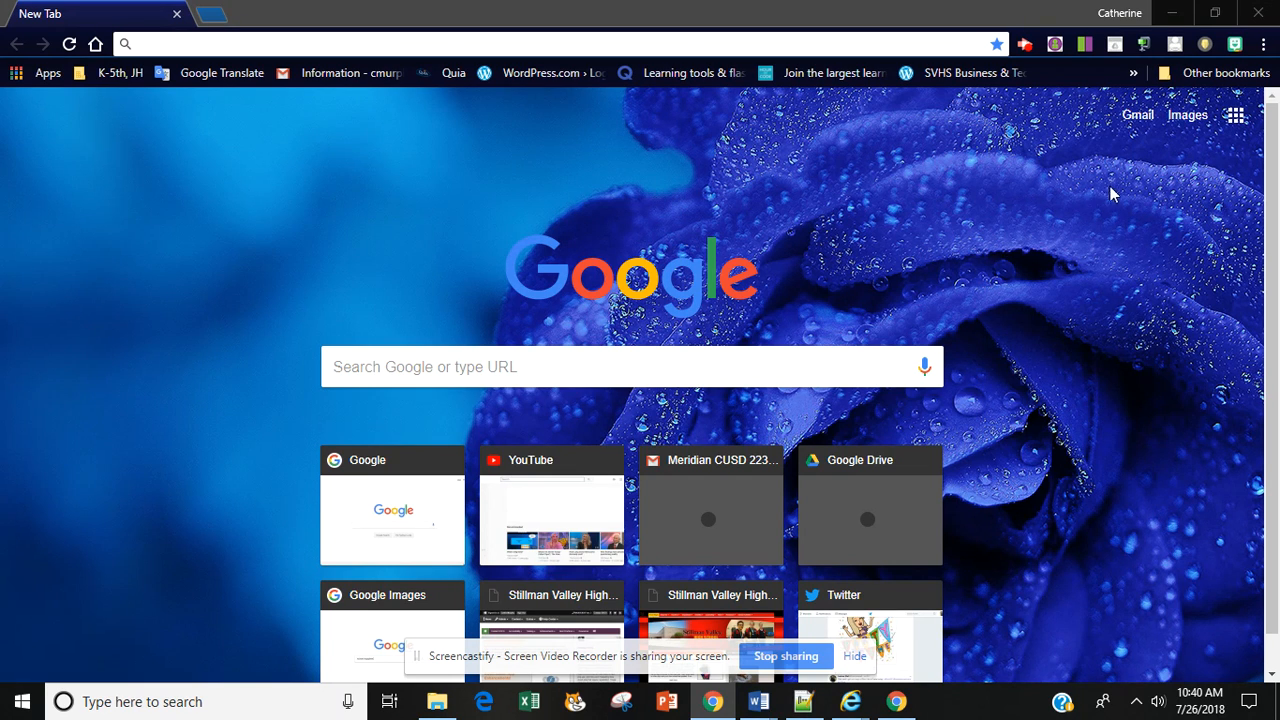
Step: Open Google Drive and sign in to the personal Gmail account by entering the account password
click(1237, 118)
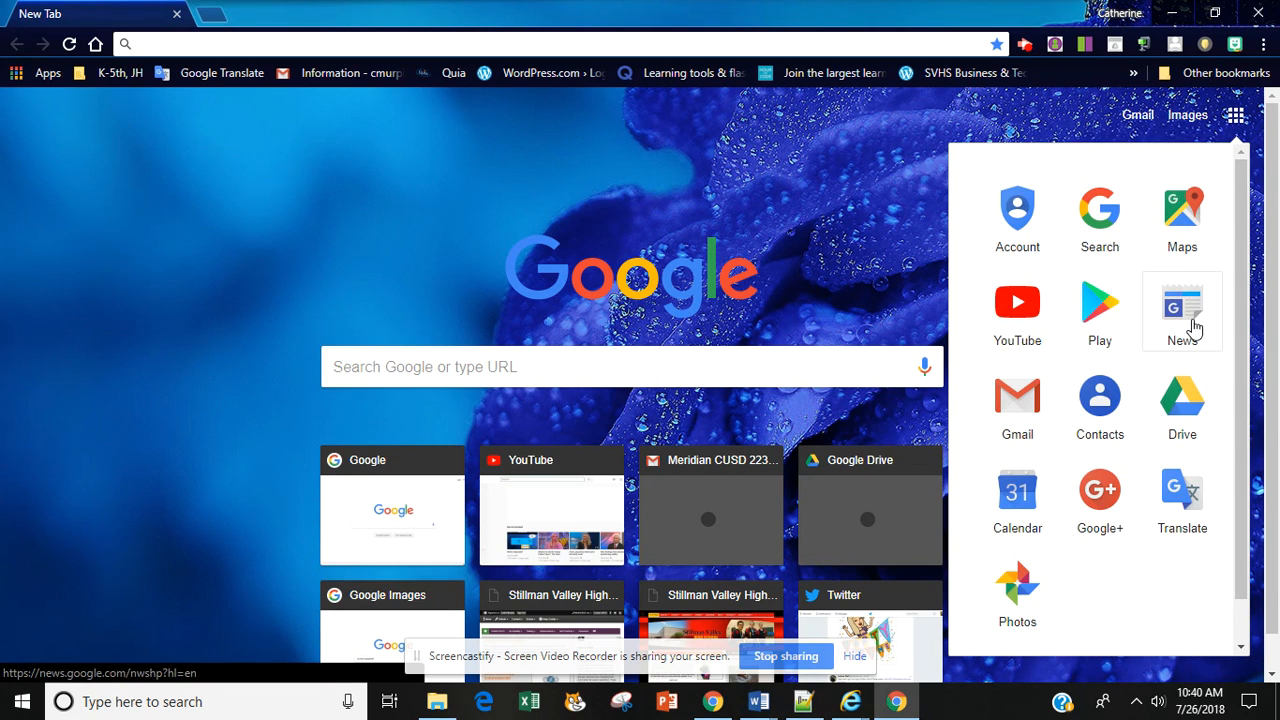
click(1186, 400)
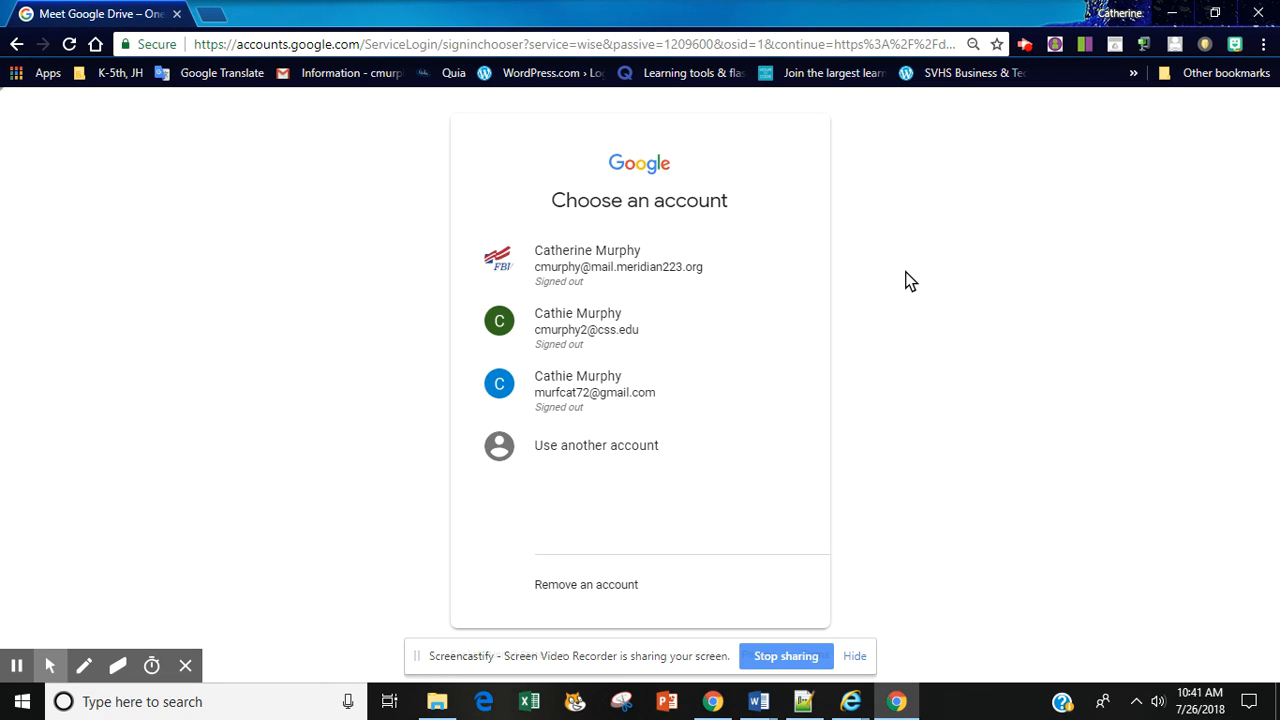
click(596, 396)
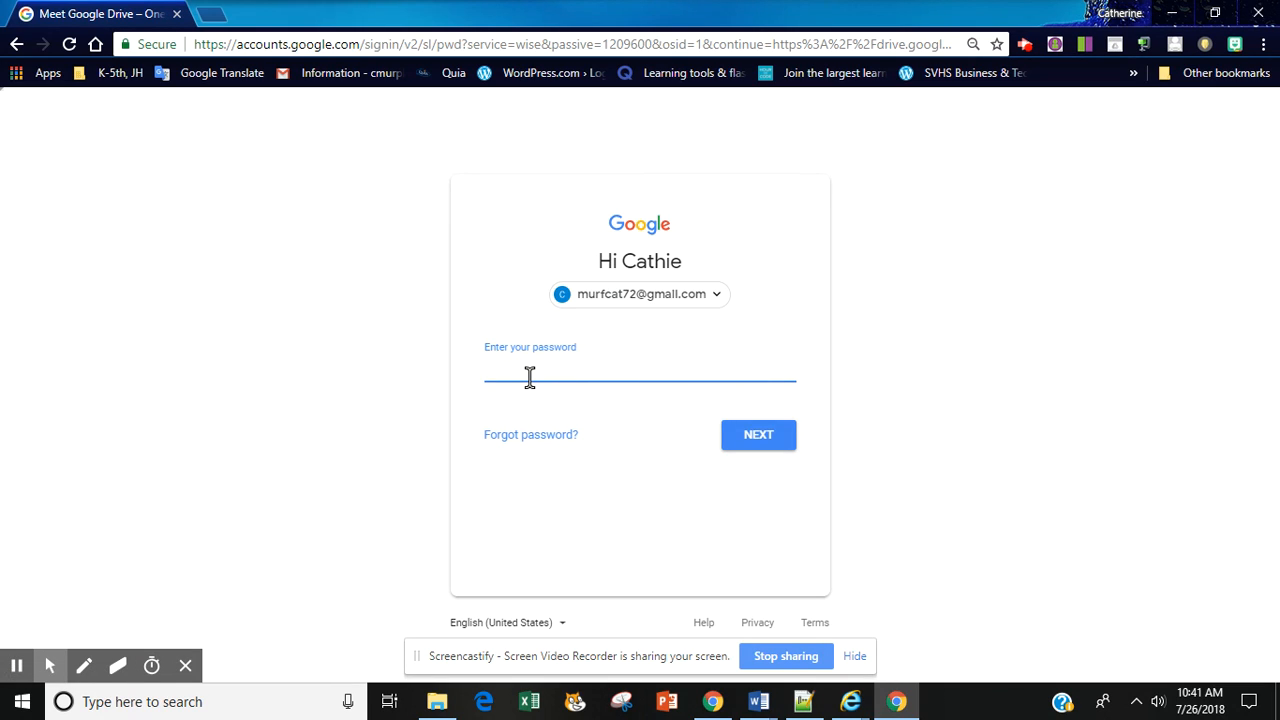
text(•••••••••••)
click(760, 446)
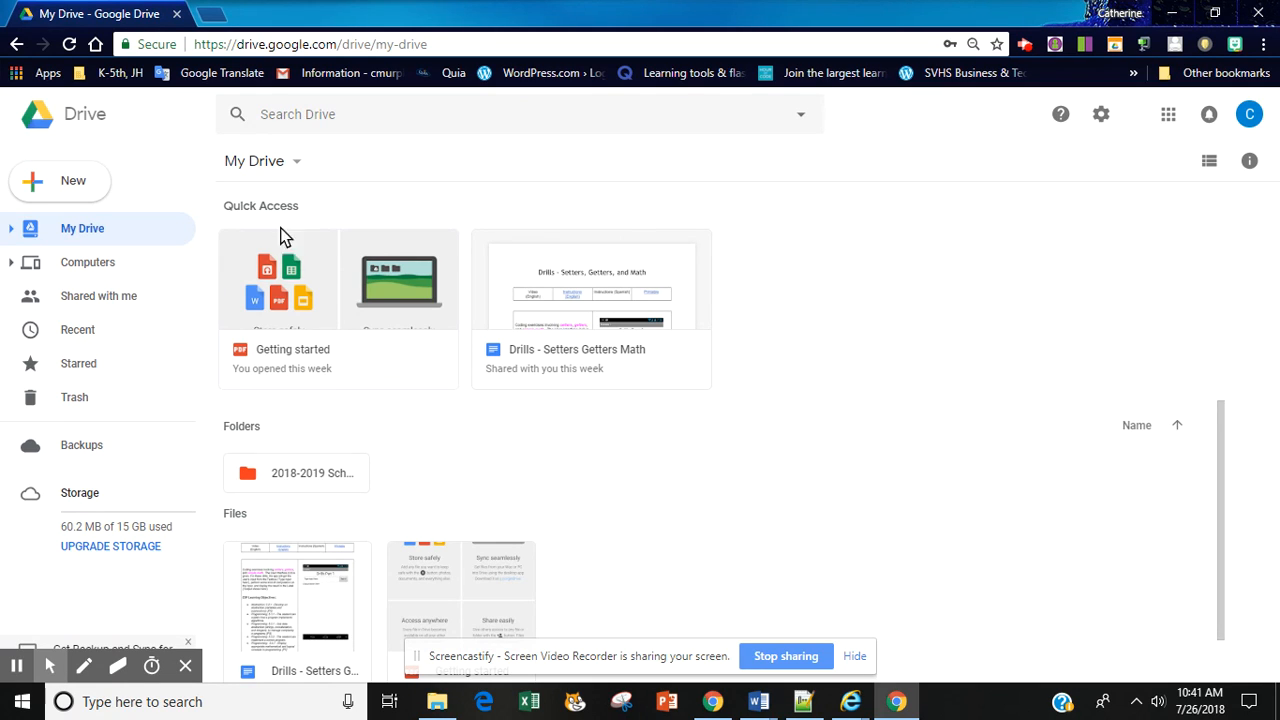
Step: Create a new Google Sites site from My Drive
click(297, 167)
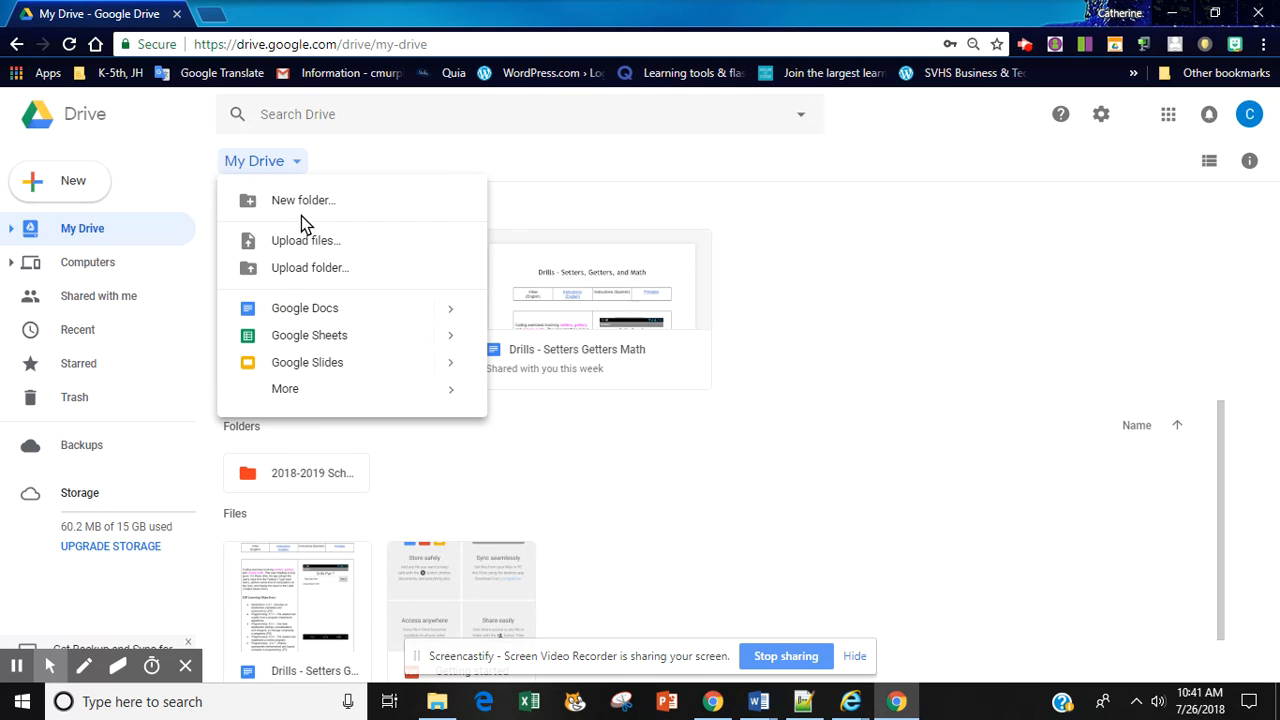
mouse_move(287, 392)
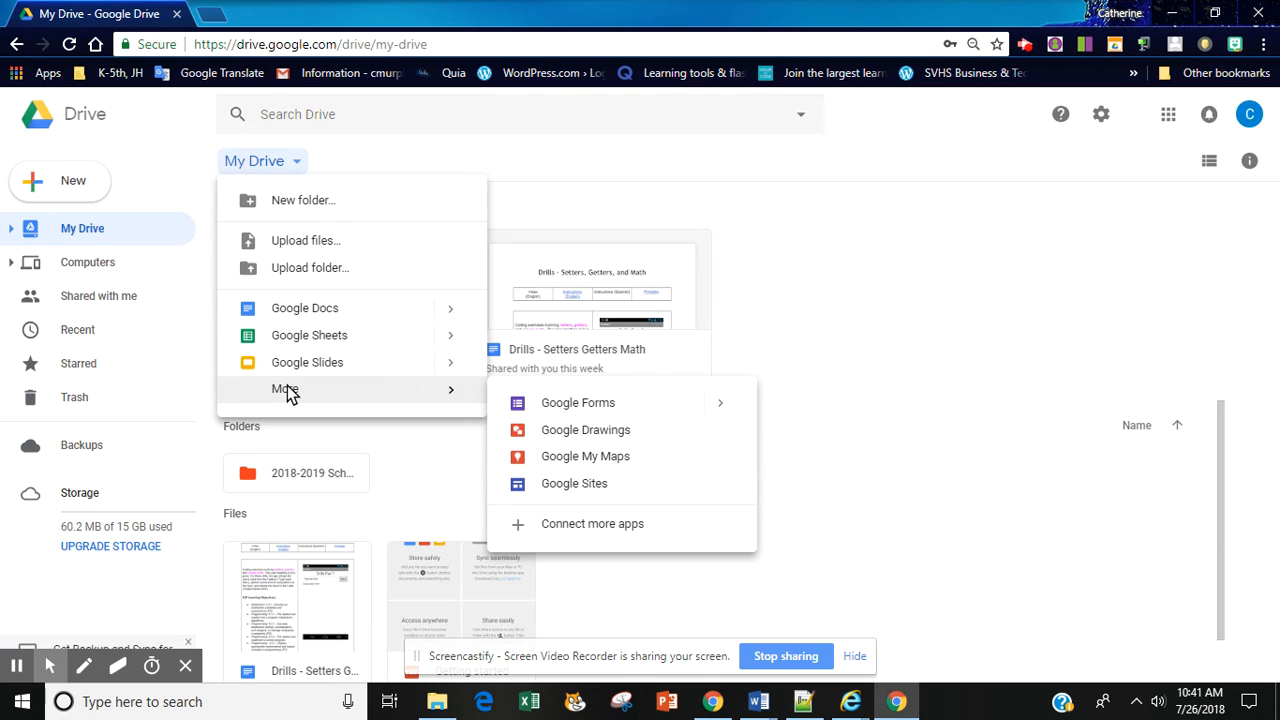
click(566, 486)
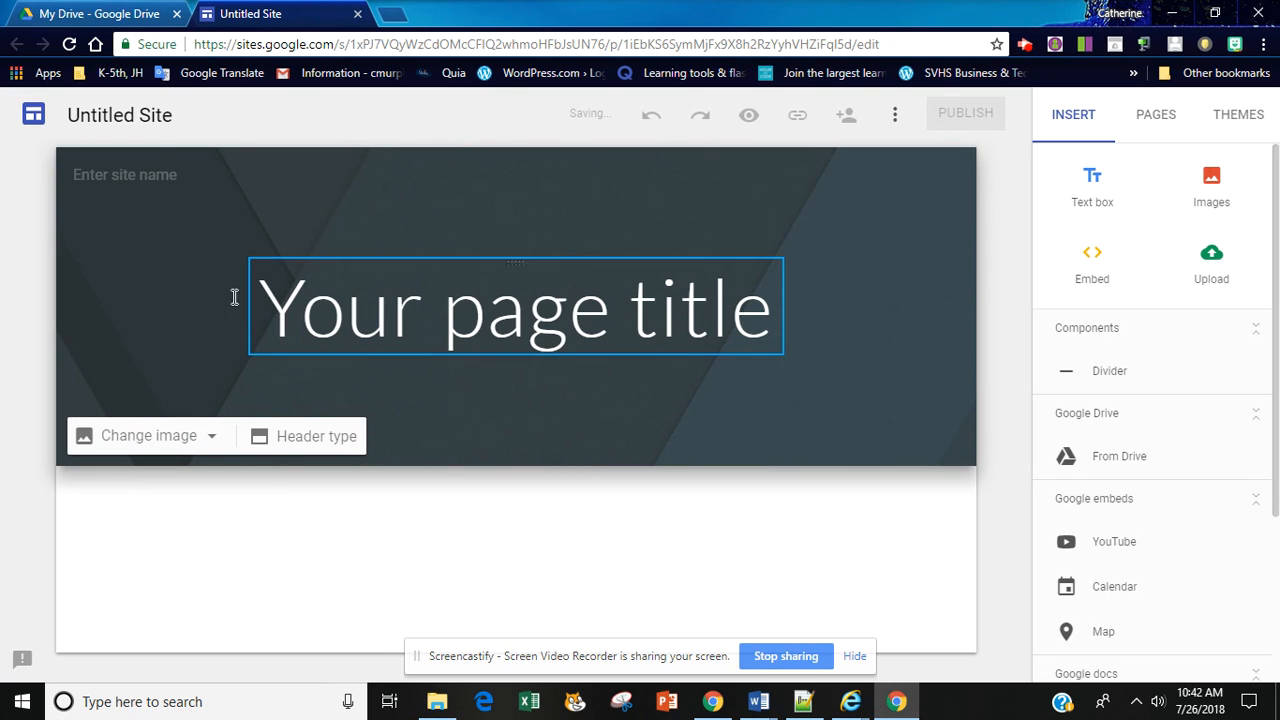
Step: Name the site document with the owner's full name followed by "Portfolio", dismissing the audience notice
click(130, 117)
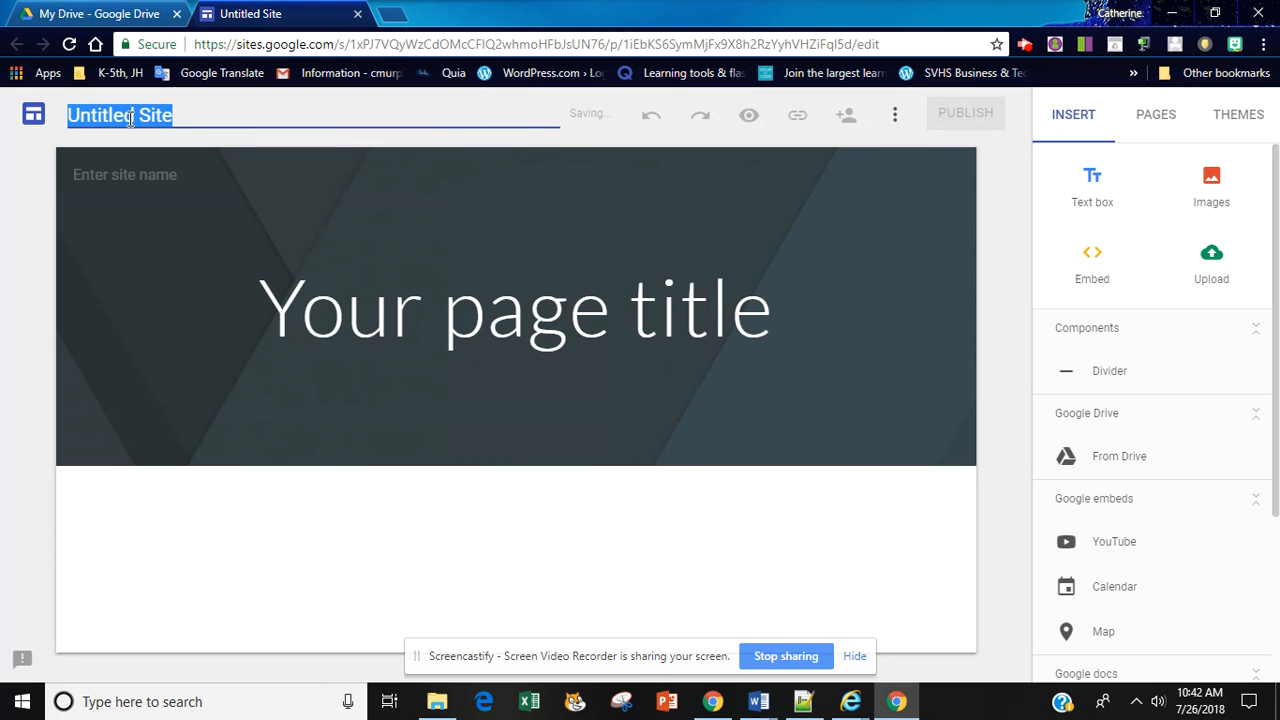
text(Cathie Mr)
key(Return)
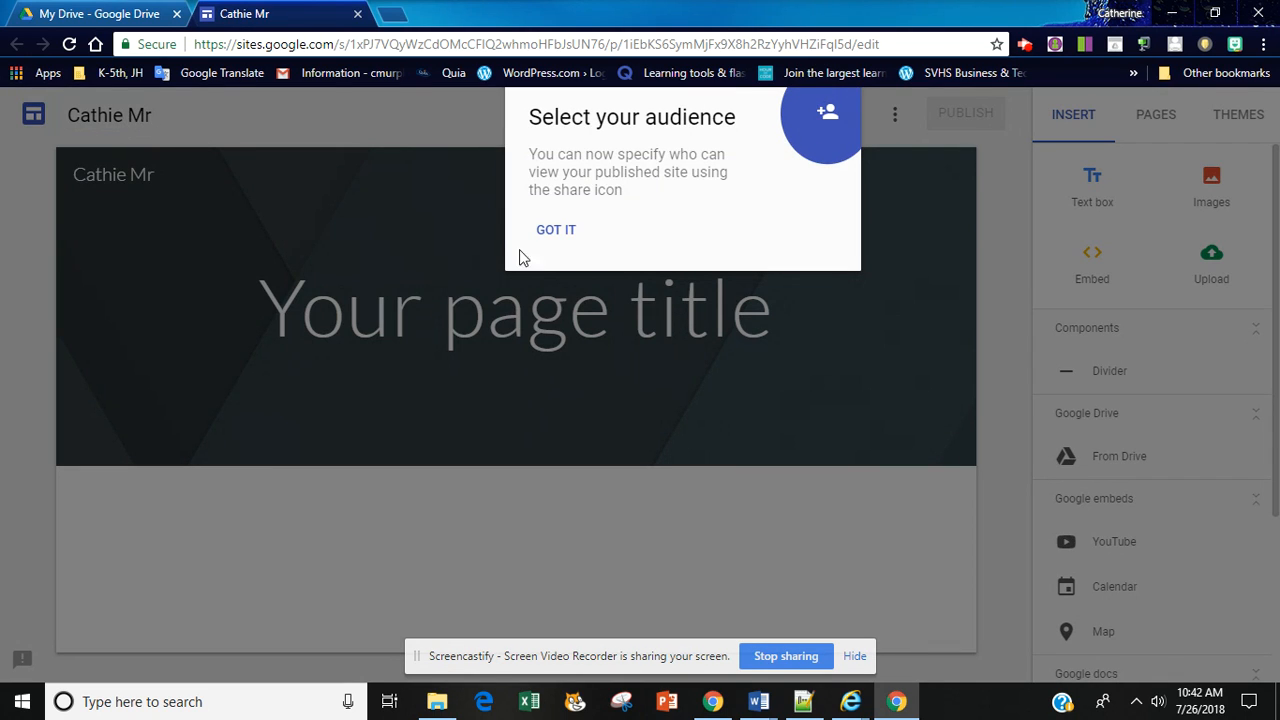
click(543, 231)
click(186, 118)
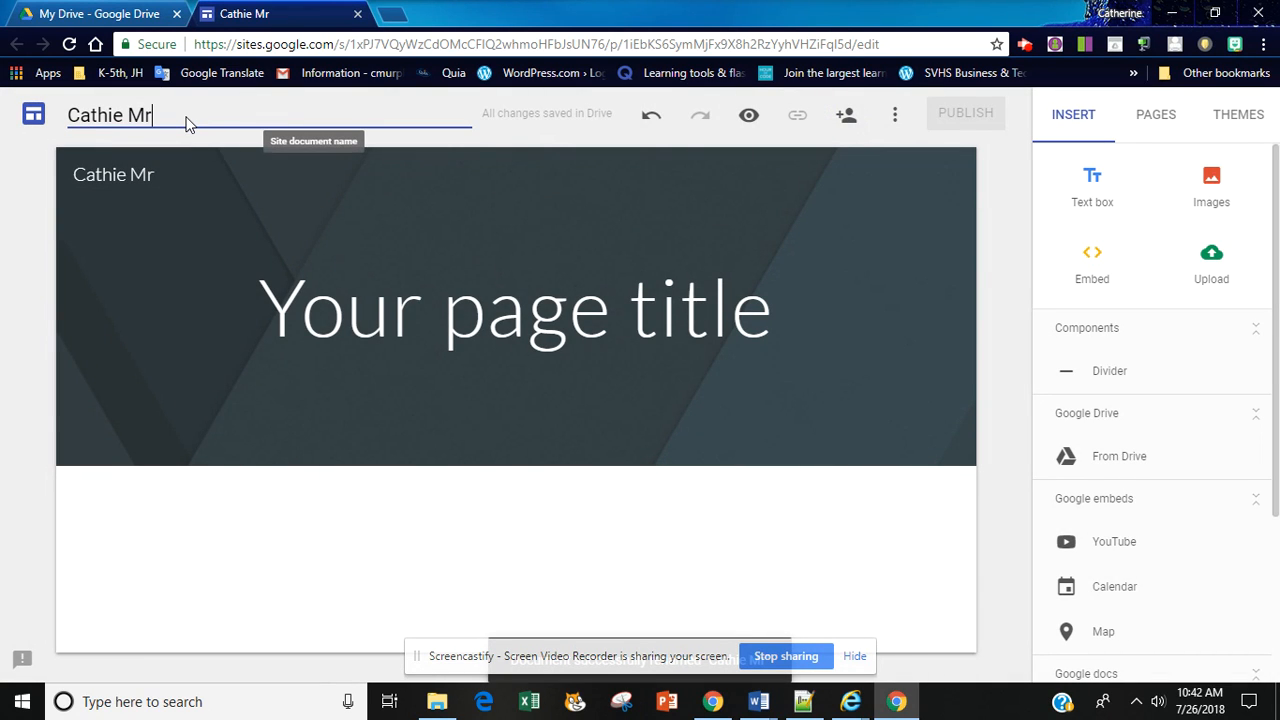
key(BackSpace)
text(urphy )
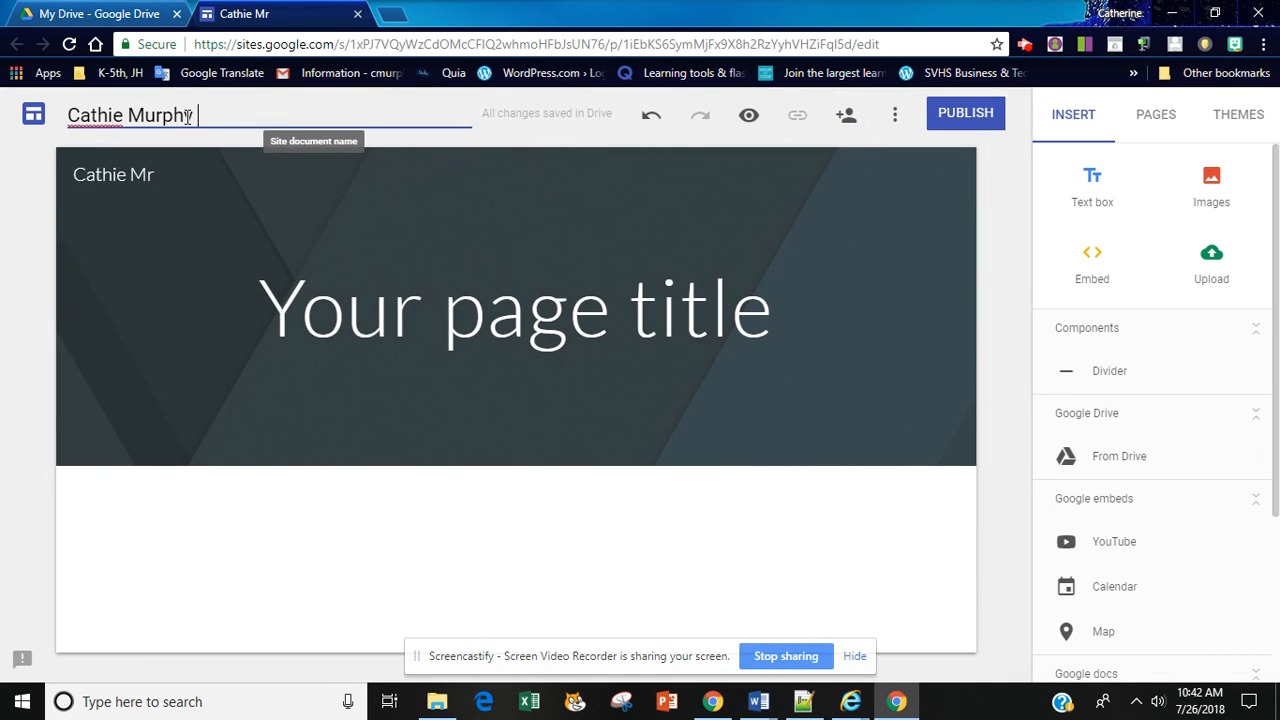
text(Portfoloi)
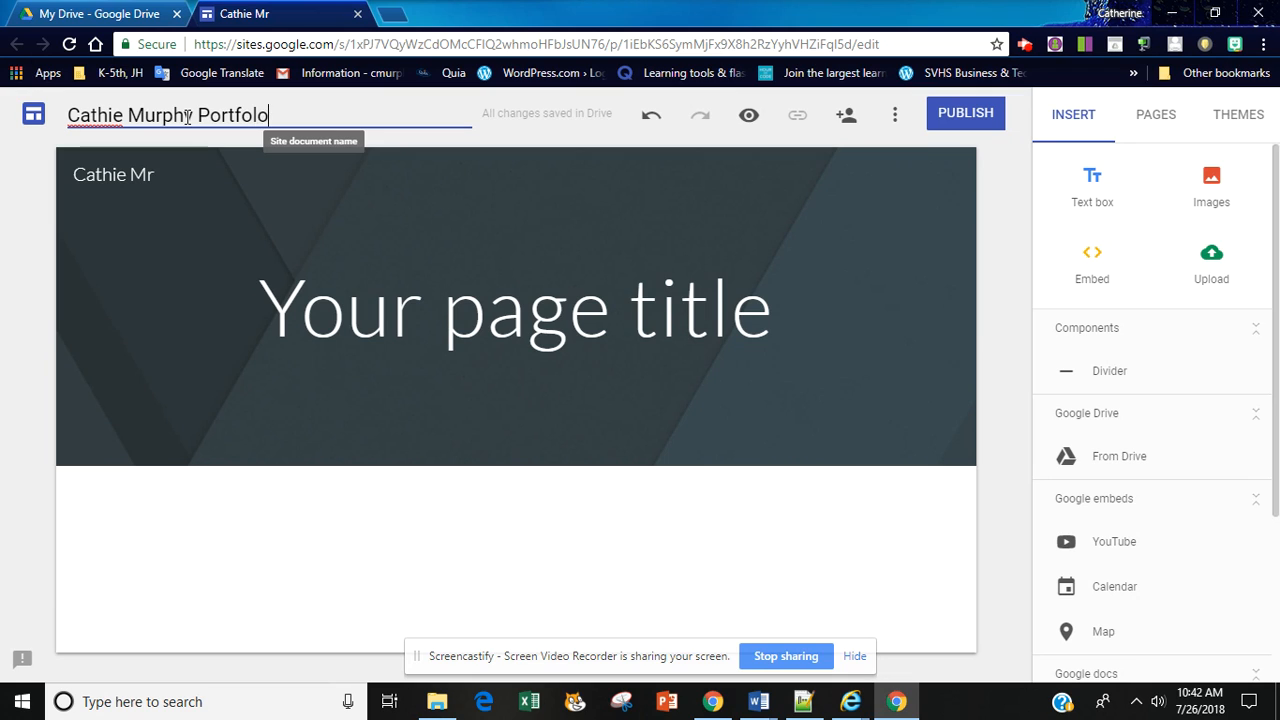
key(BackSpace)
key(BackSpace)
text(io)
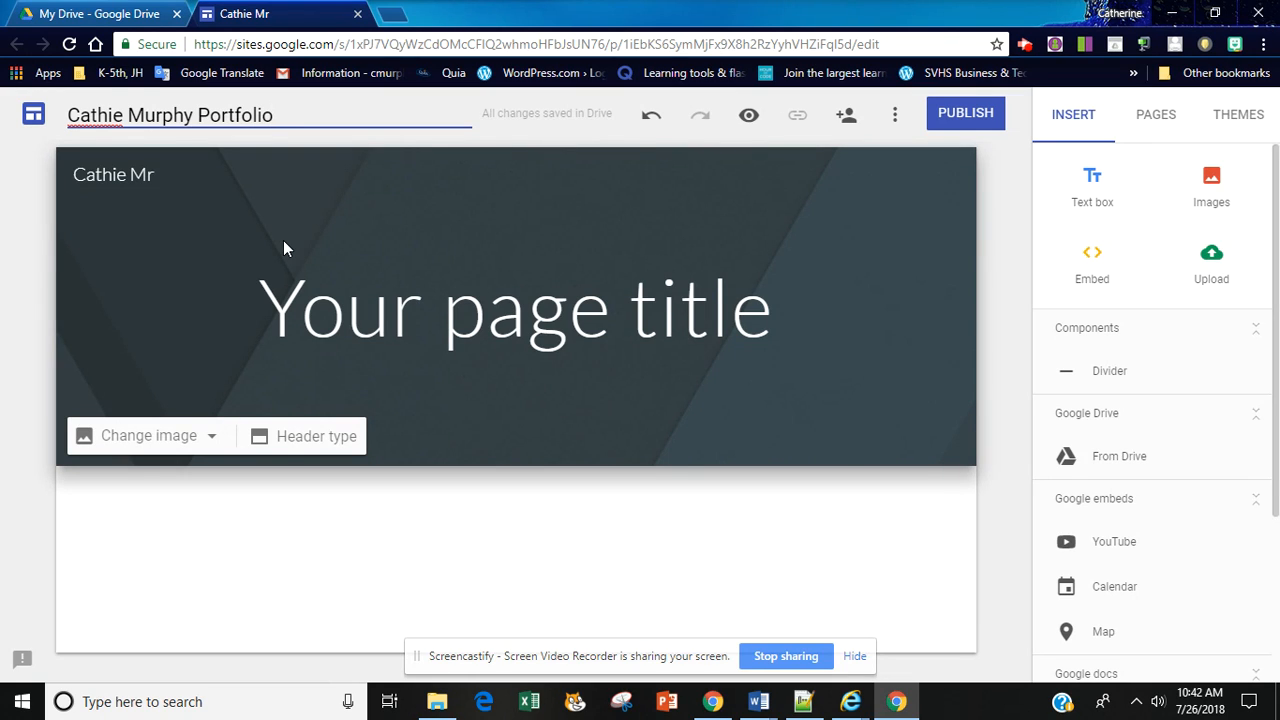
key(Return)
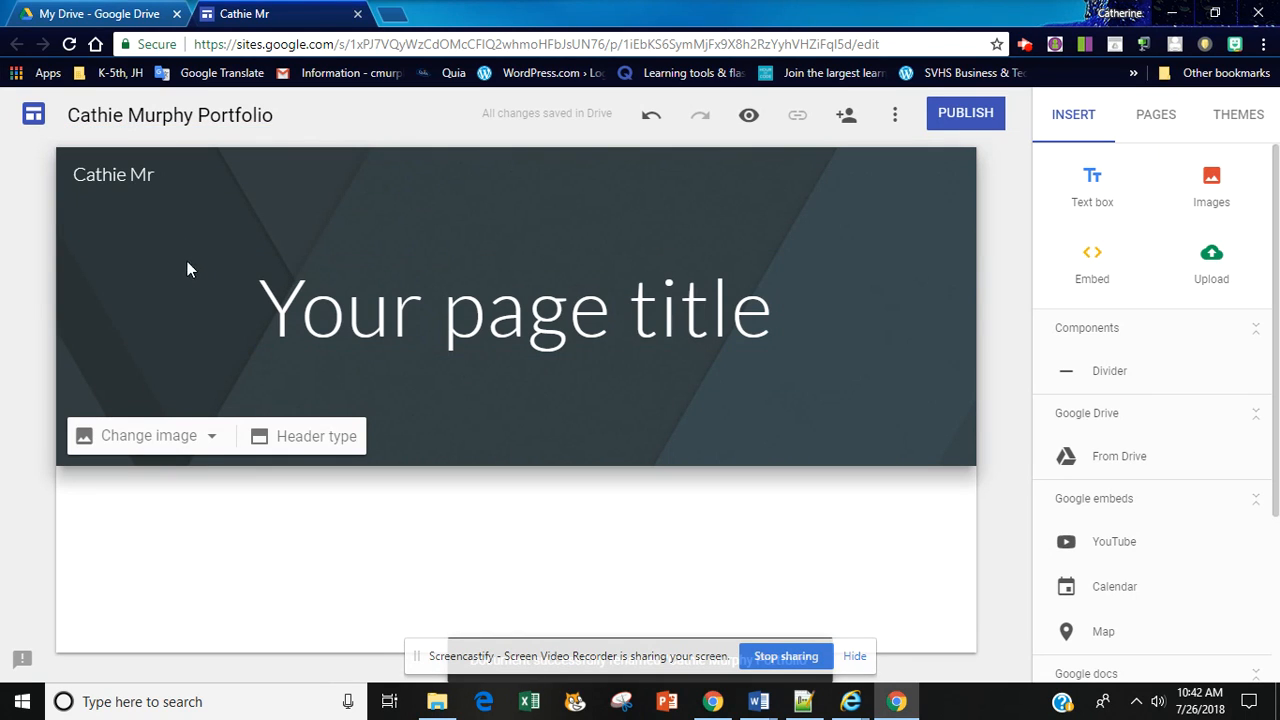
Step: Correct the site name in the page header to the owner's full name followed by "Portfolio"
click(146, 175)
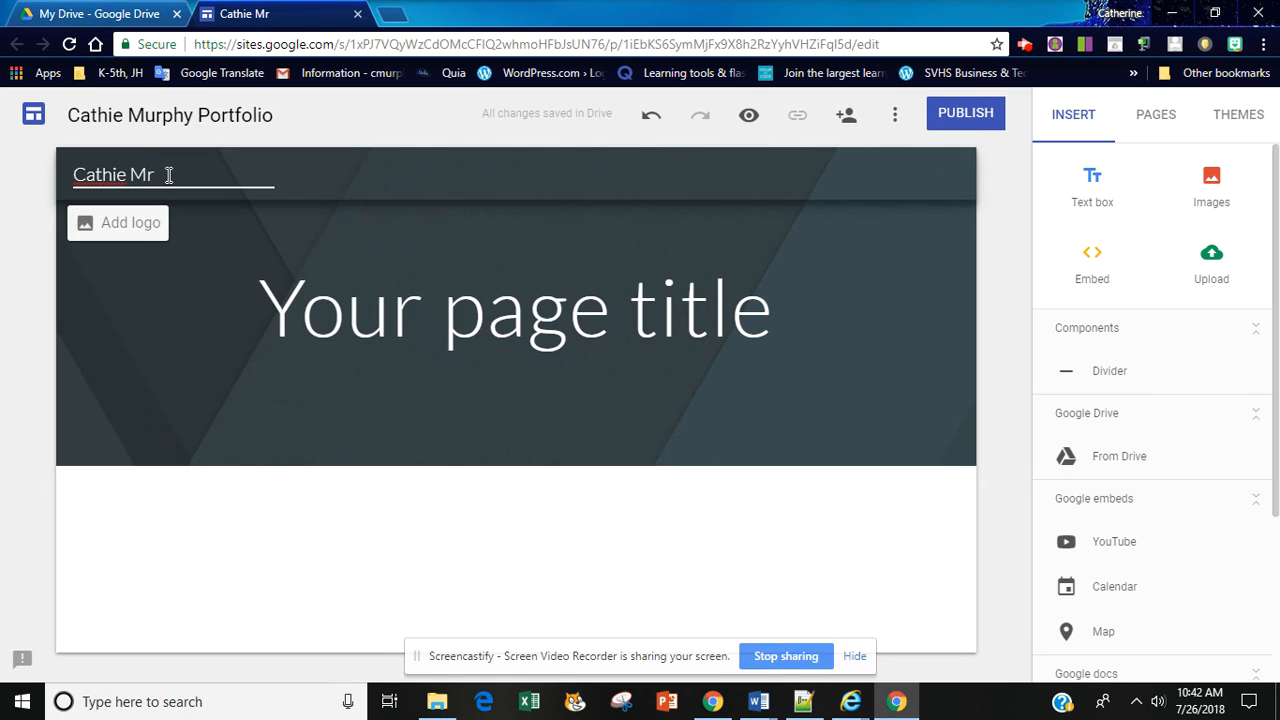
key(BackSpace)
text(urphy)
key(BackSpace)
key(BackSpace)
key(BackSpace)
text(pph)
key(BackSpace)
key(BackSpace)
key(BackSpace)
key(BackSpace)
text(rp)
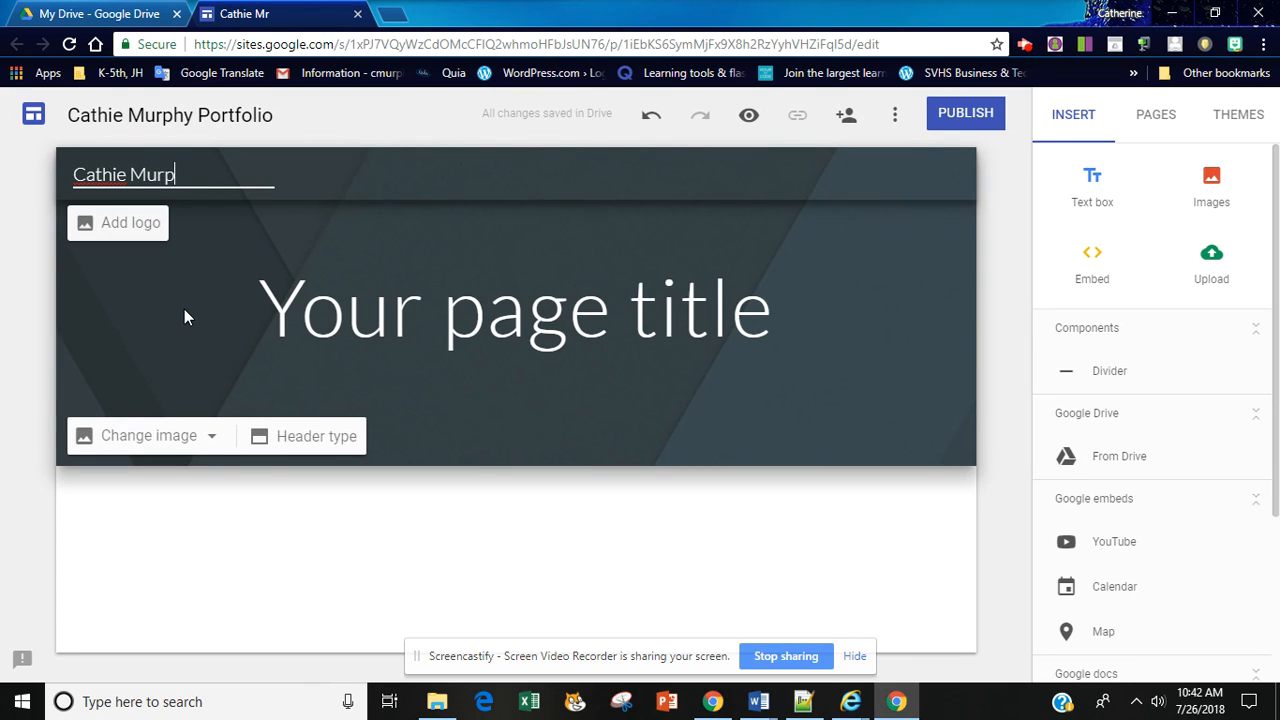
text(hy Portfolio)
click(230, 238)
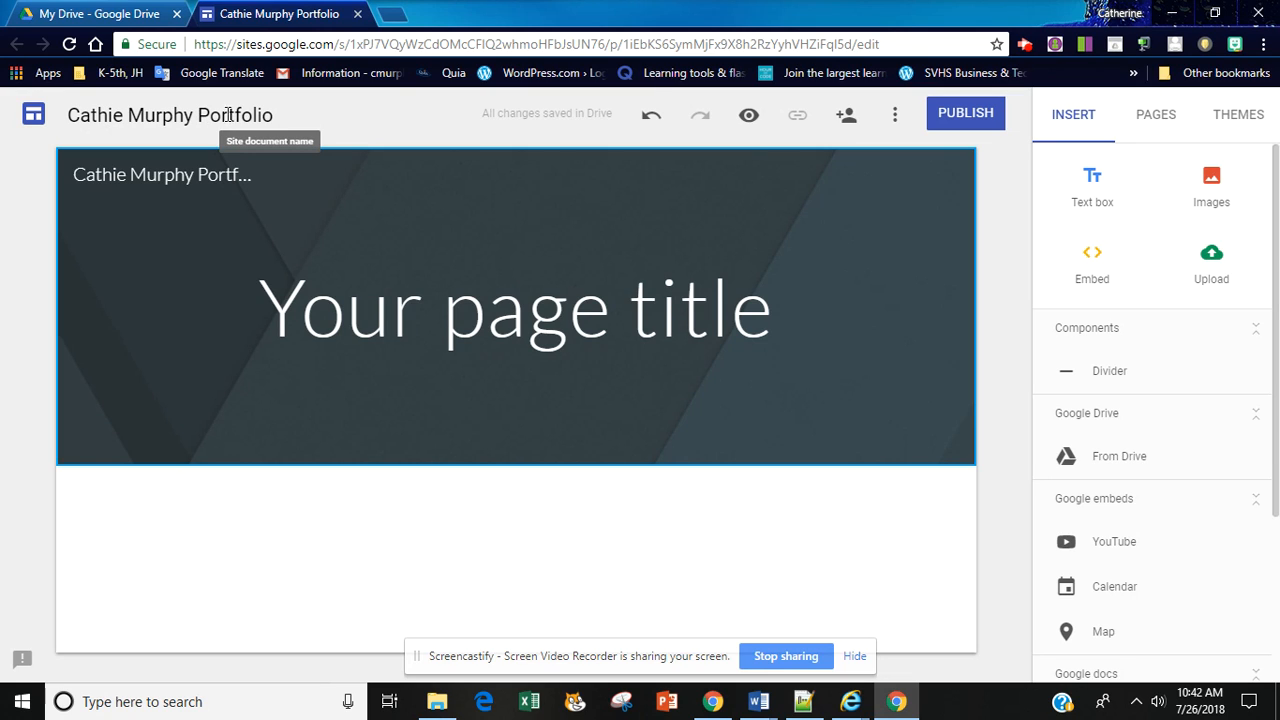
click(177, 172)
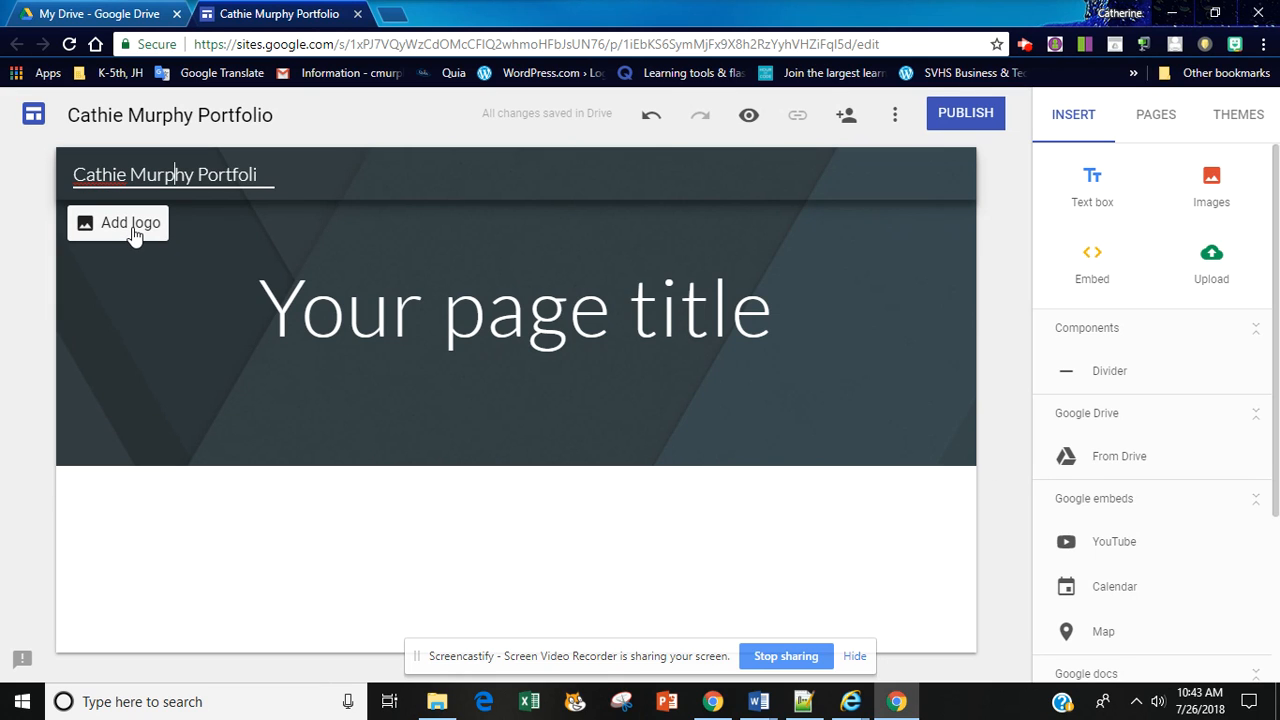
Step: Replace the page title with the owner's full name and "Portfolio", and widen its text box on both sides
triple_click(500, 337)
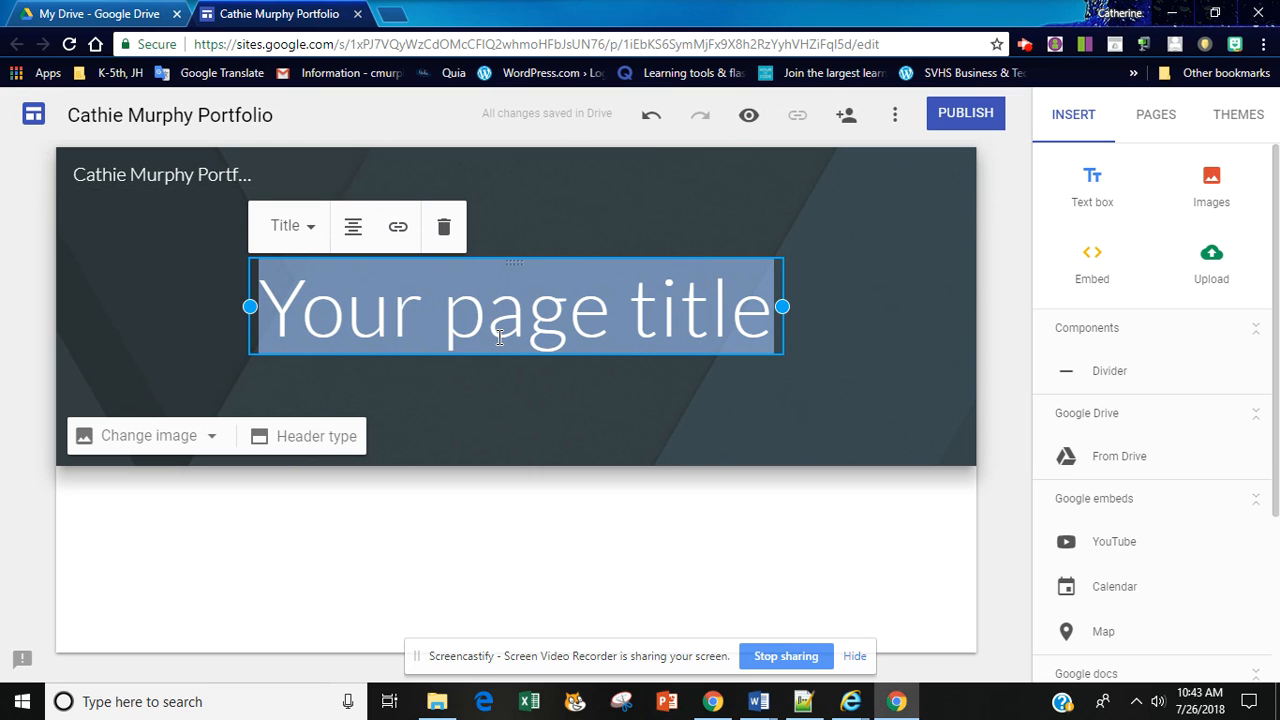
text(Cathie Mru)
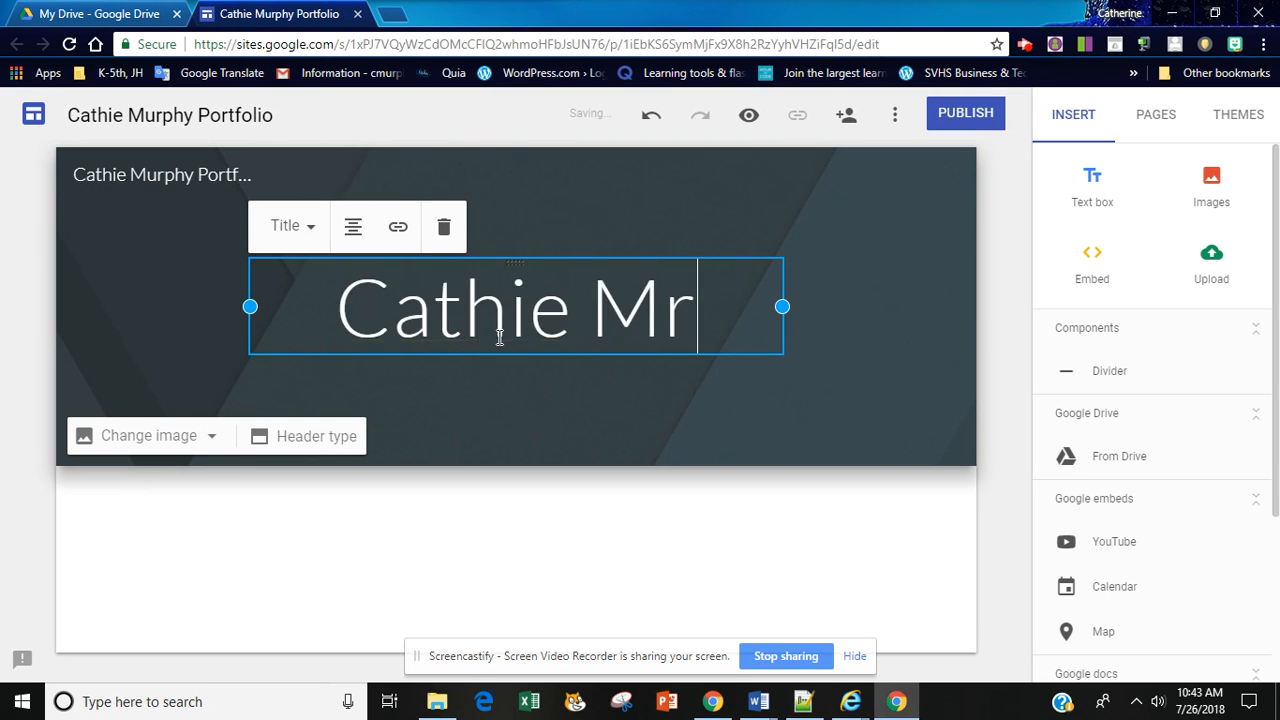
key(BackSpace)
key(BackSpace)
text(urphy )
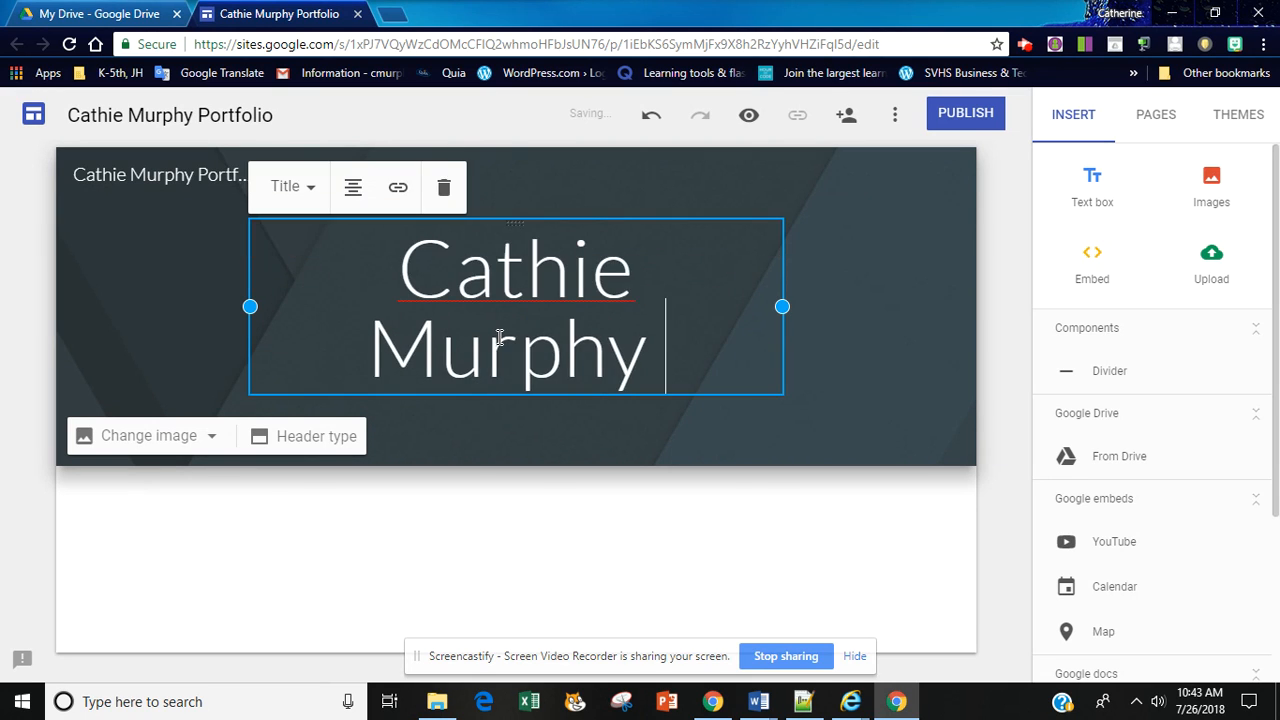
text(Portfolio)
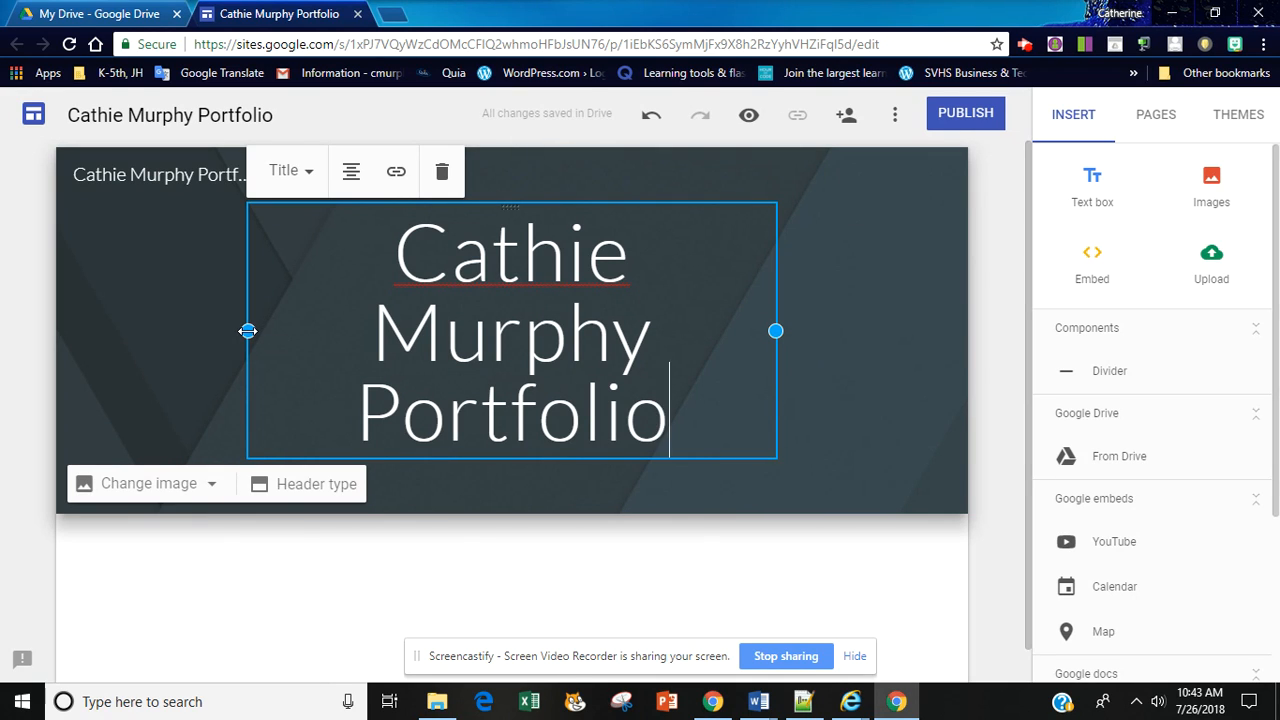
drag(248, 330, 99, 333)
drag(783, 308, 896, 322)
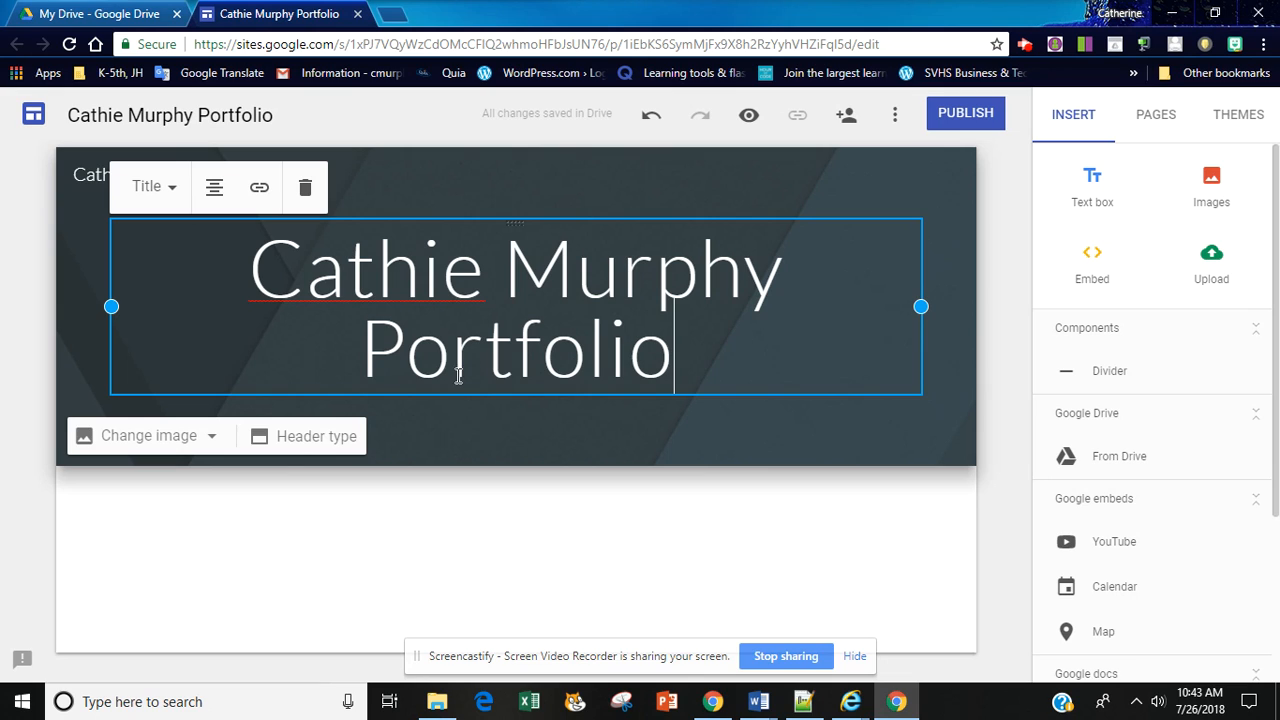
Step: Try the Large banner and Title only header types, and return the header to Banner
click(336, 436)
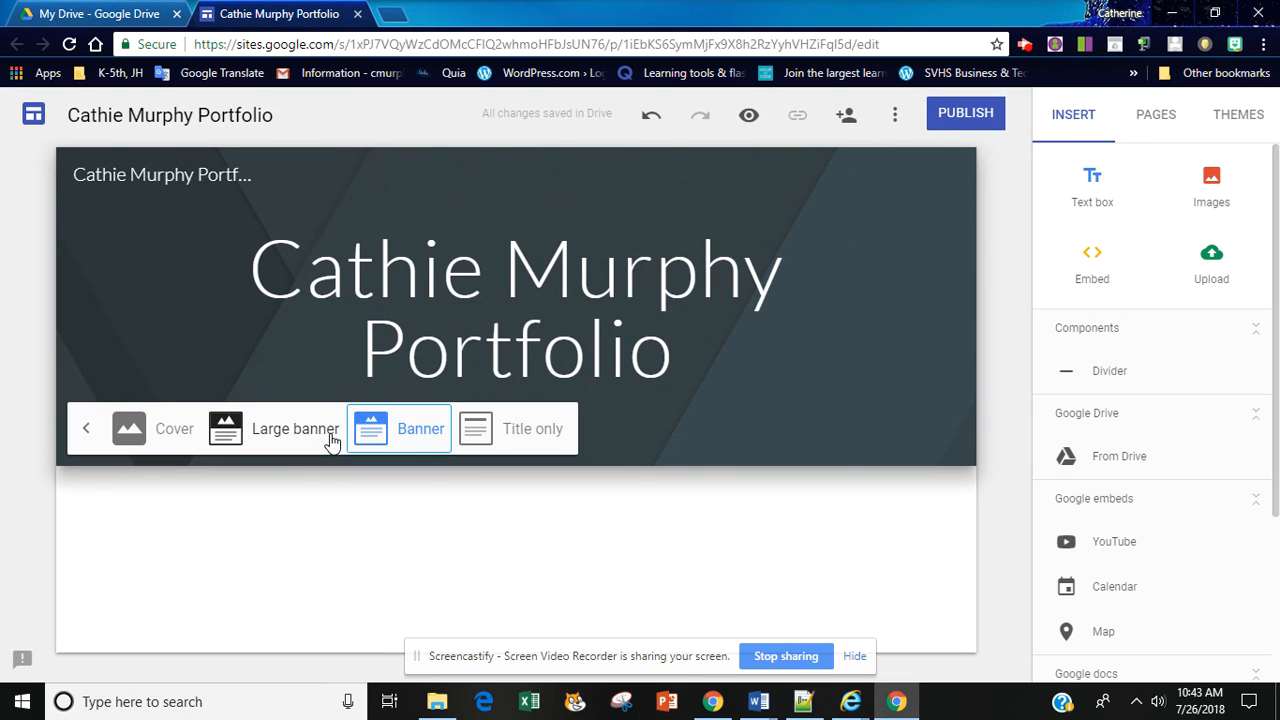
click(294, 432)
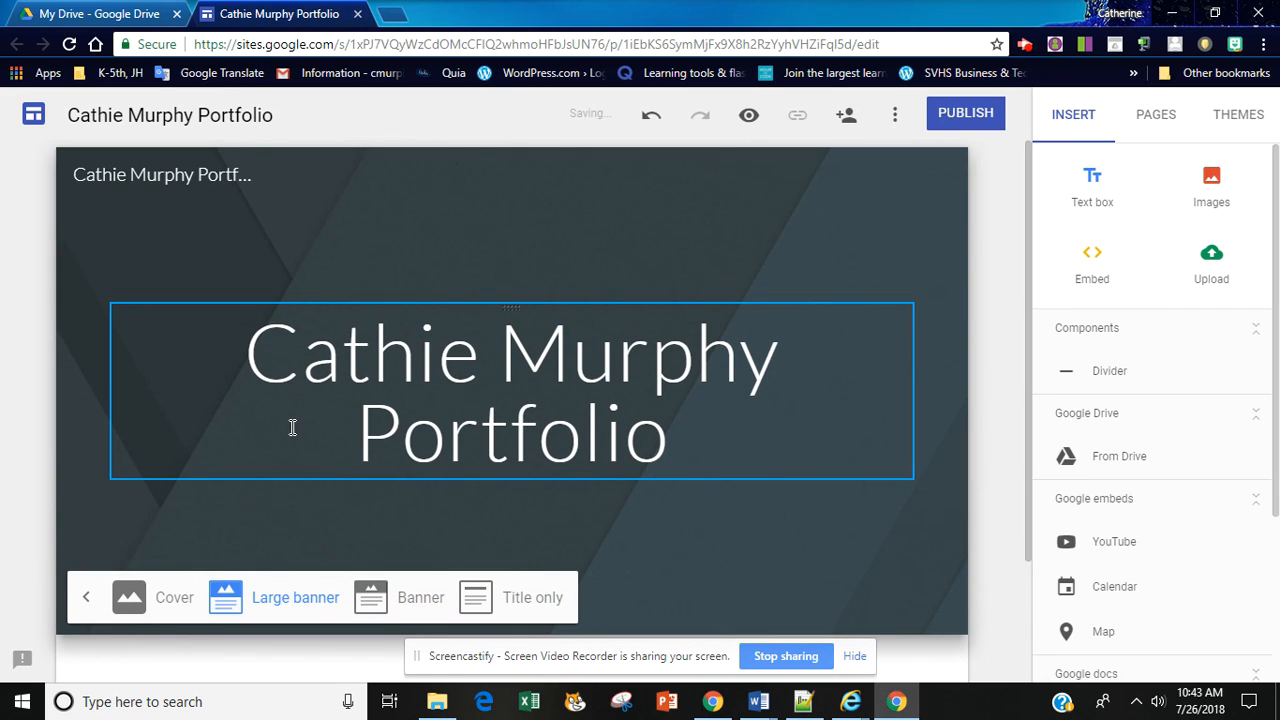
click(417, 598)
click(533, 430)
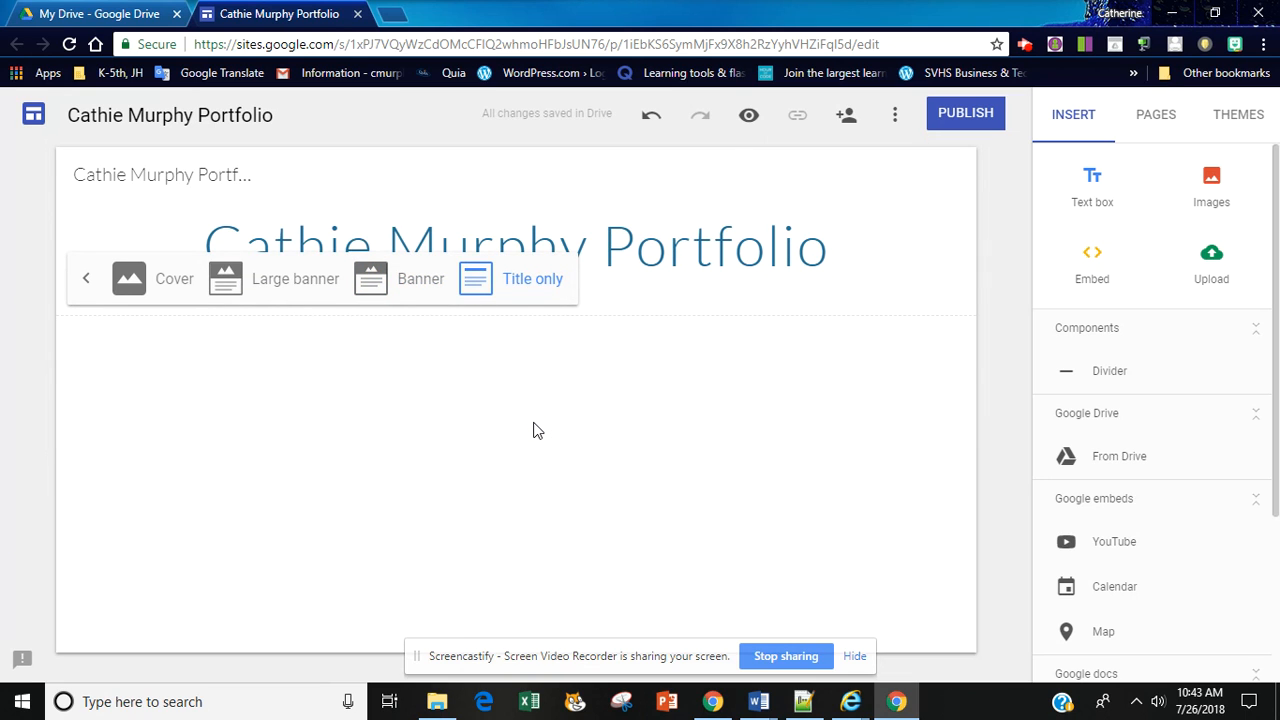
click(421, 281)
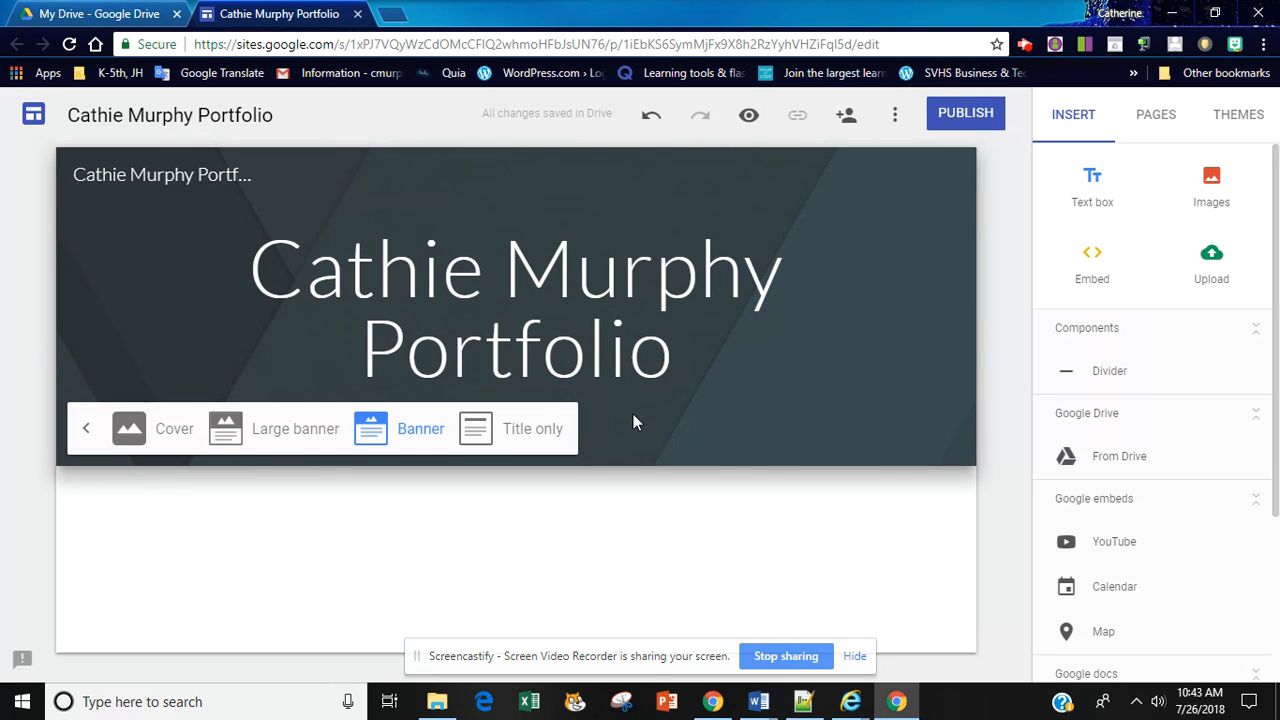
click(701, 340)
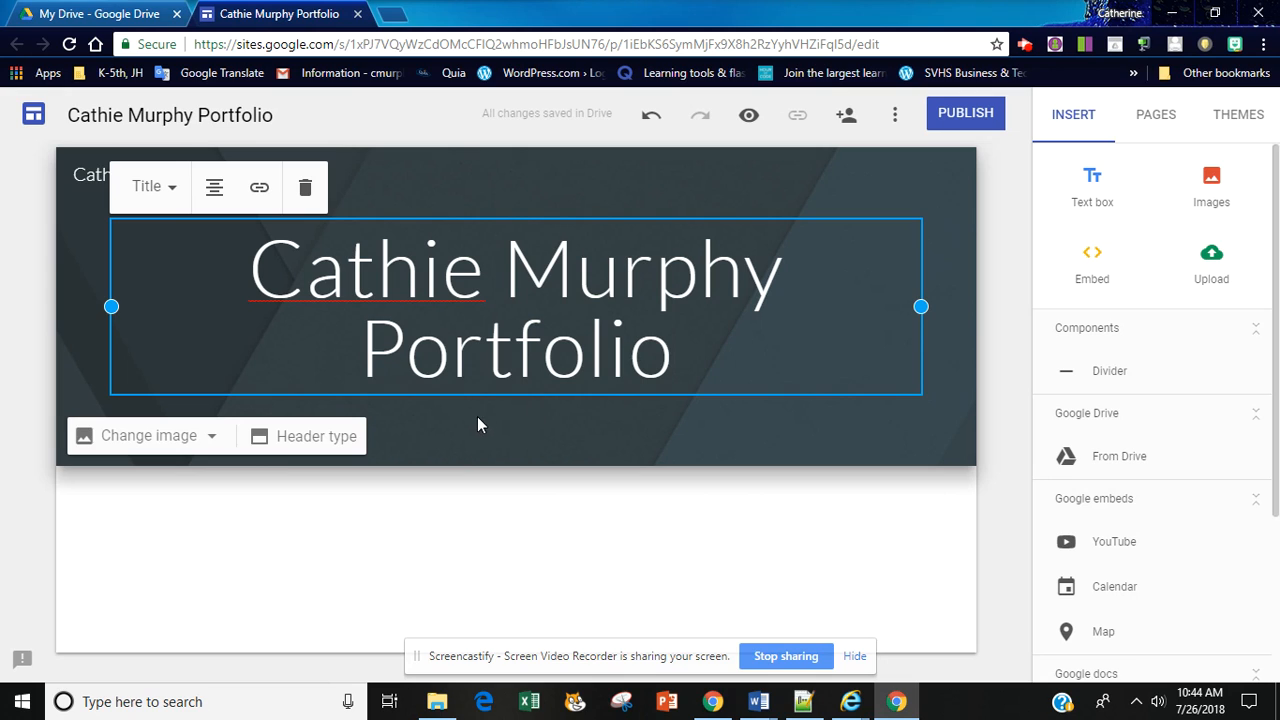
Step: Change the header image to the pale white clouds picture near the end of the image gallery
click(213, 440)
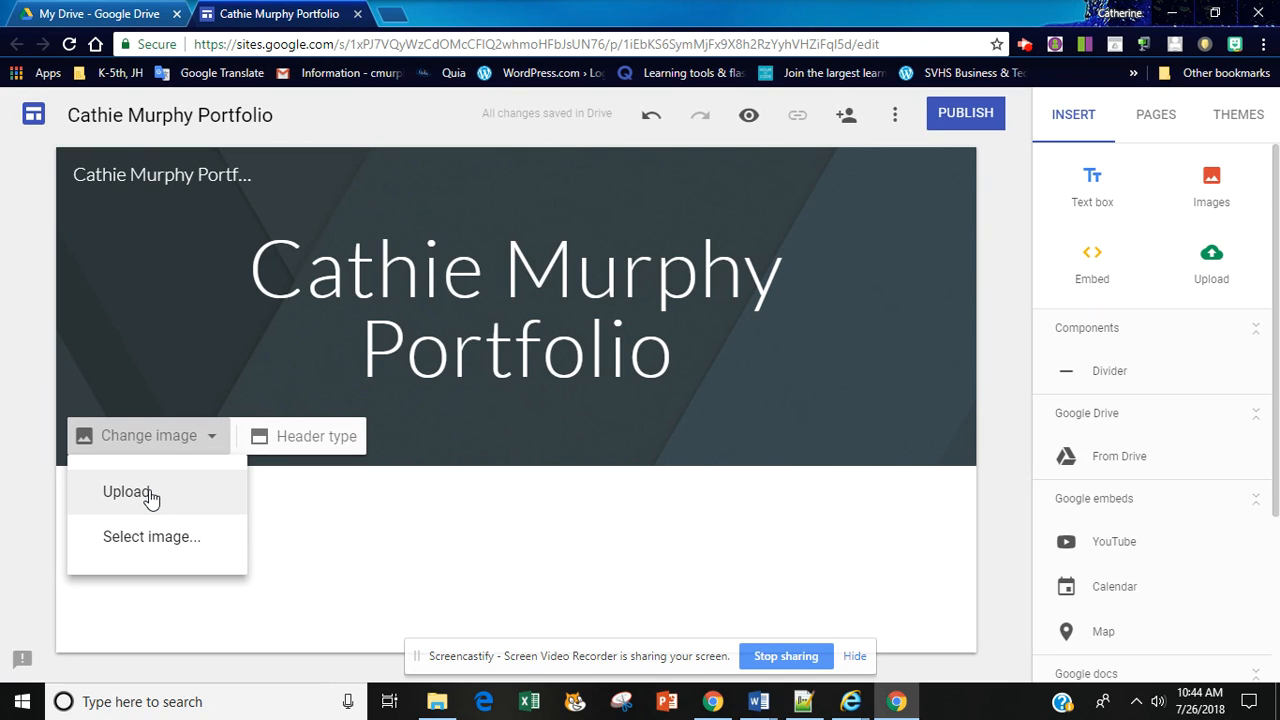
click(149, 548)
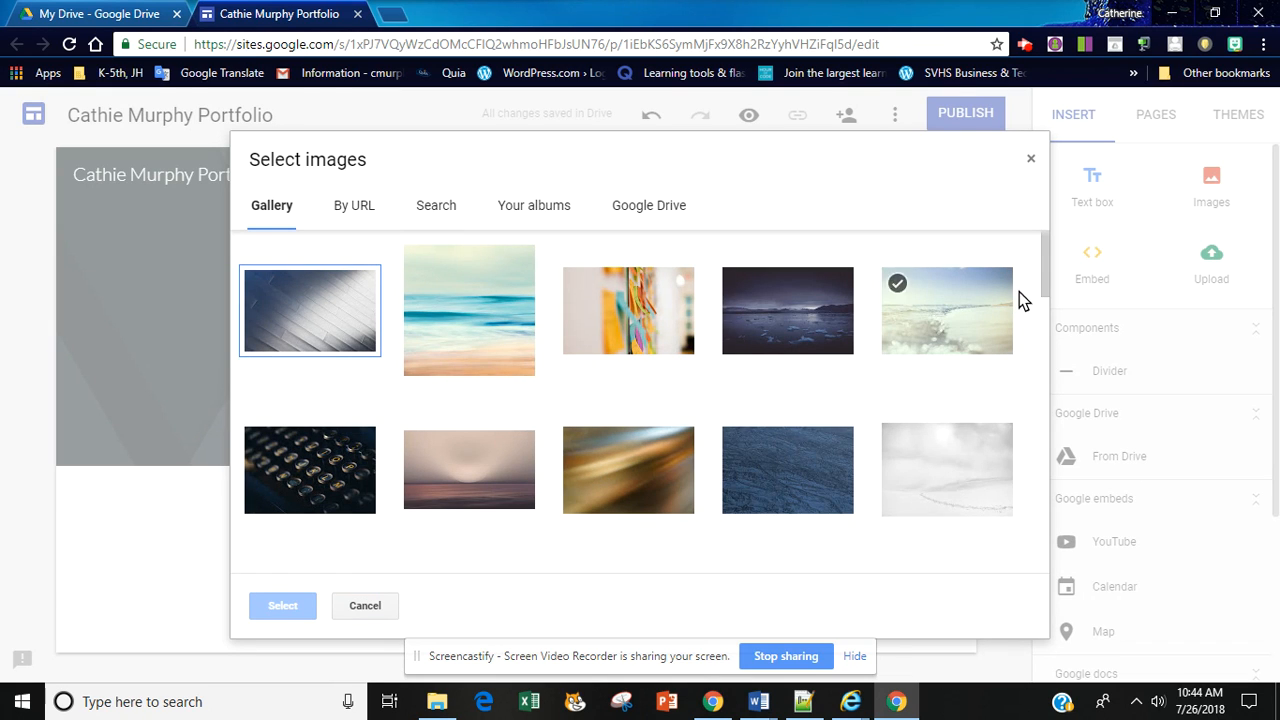
drag(1048, 275, 1062, 554)
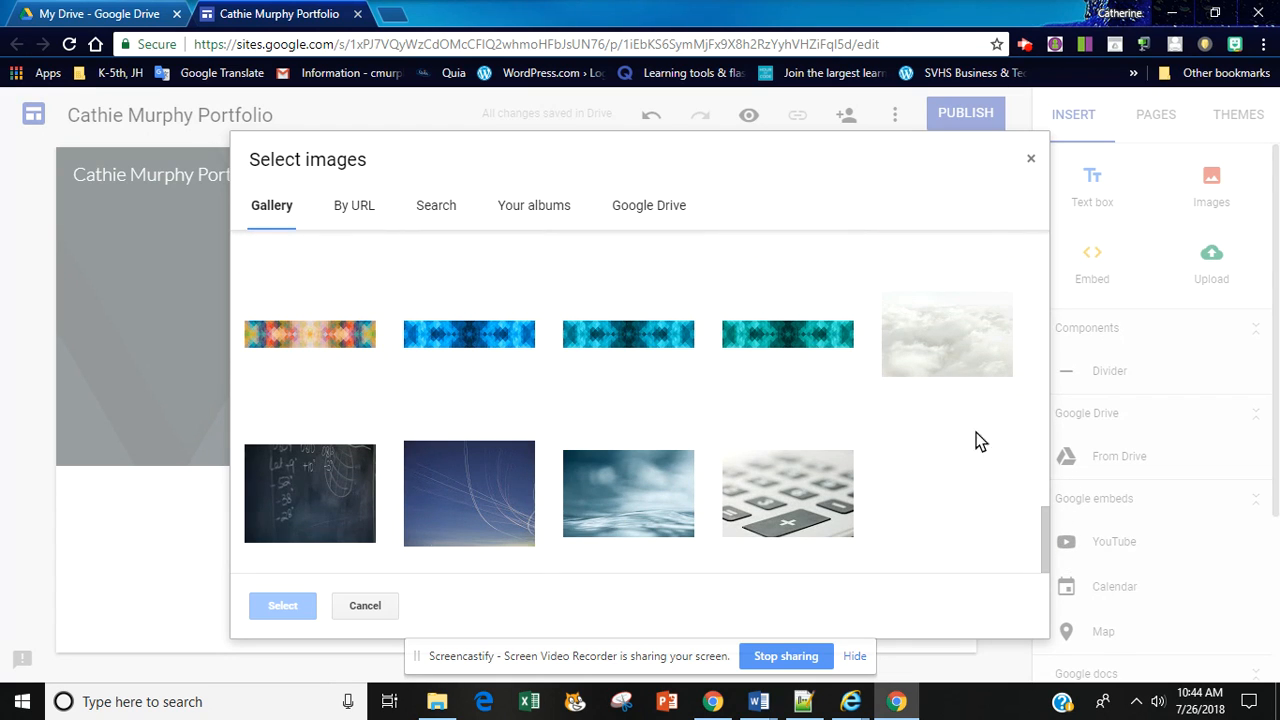
click(972, 365)
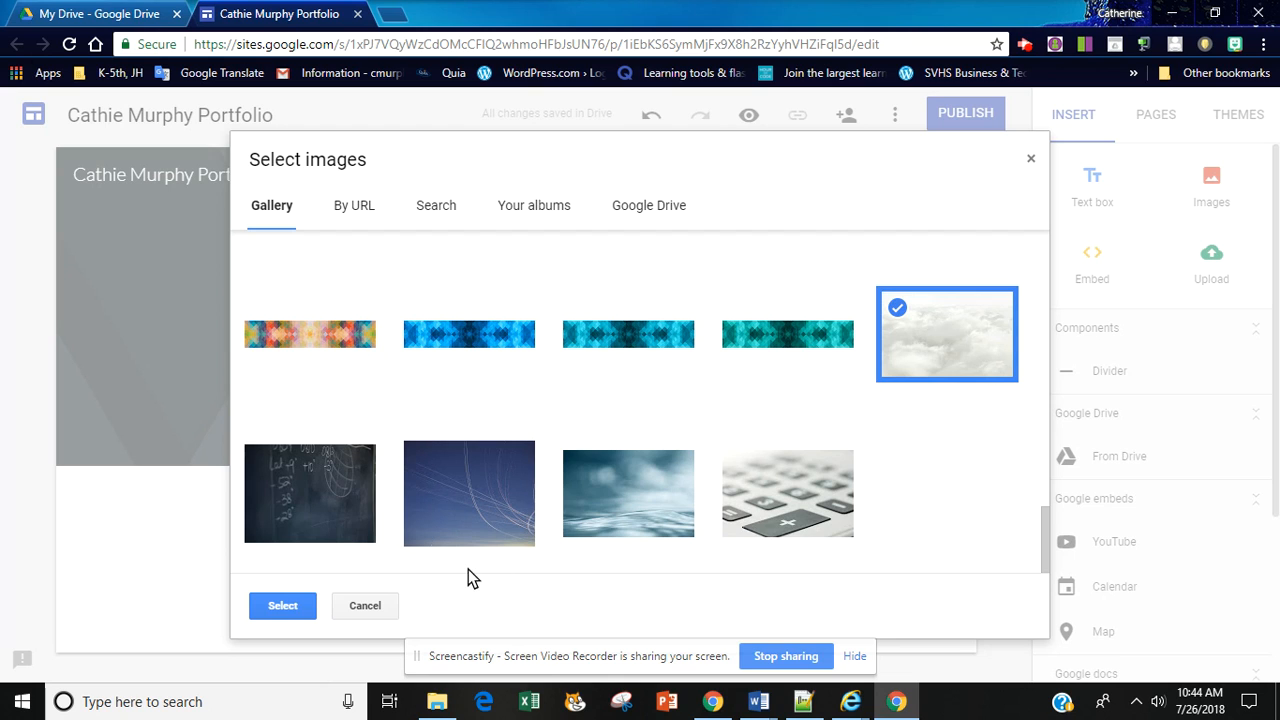
click(298, 606)
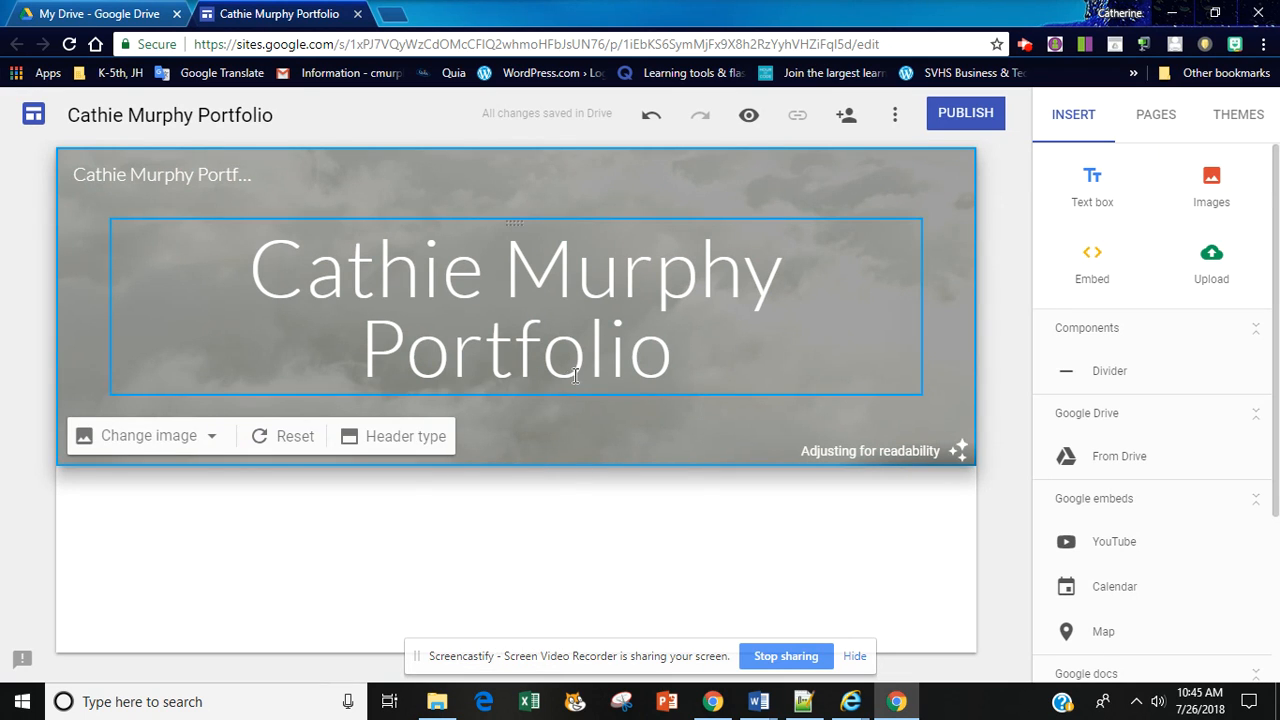
click(576, 376)
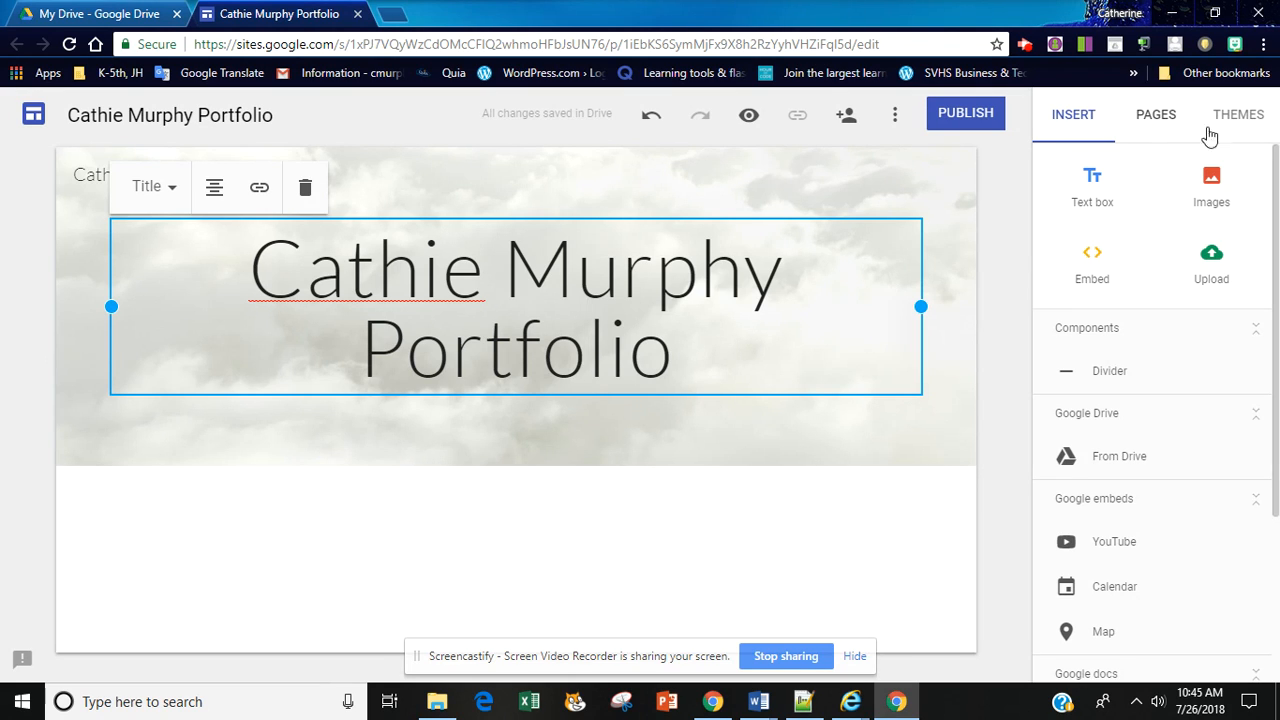
click(1075, 120)
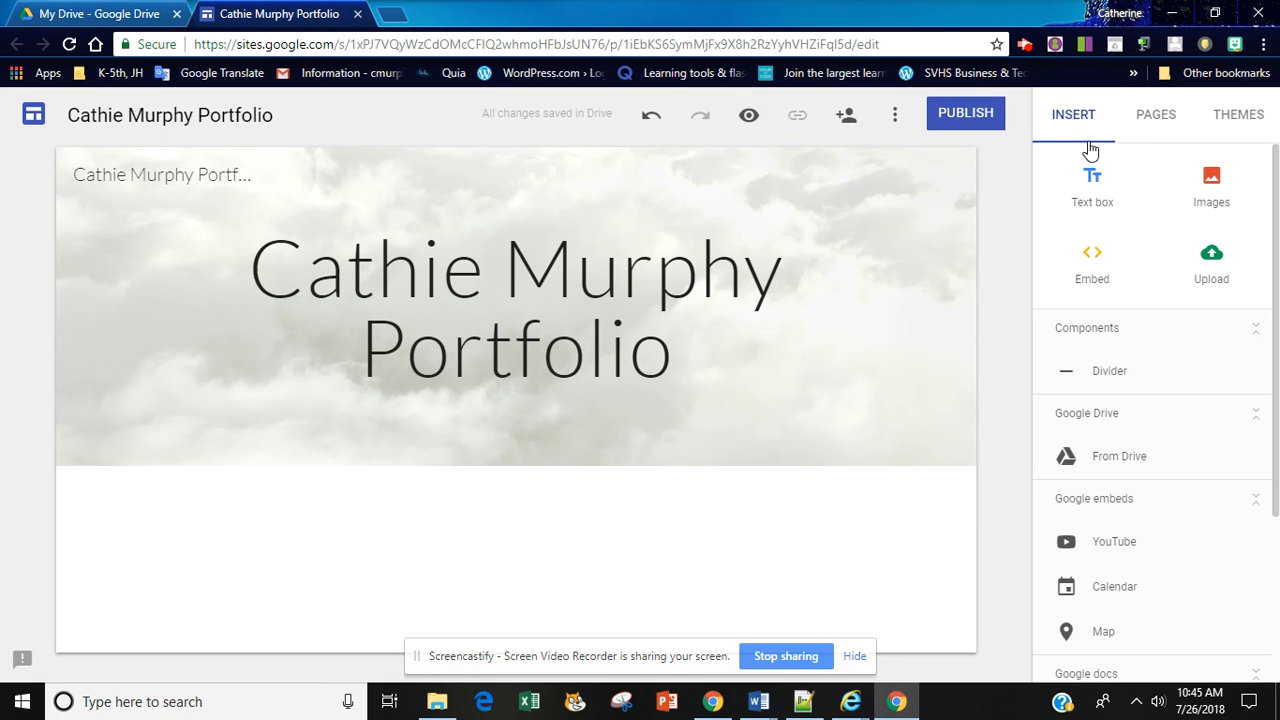
Step: Insert a text box below the header reading "Here is a listing of classes that I have taken through the 2018-2019 school year:"
click(1091, 190)
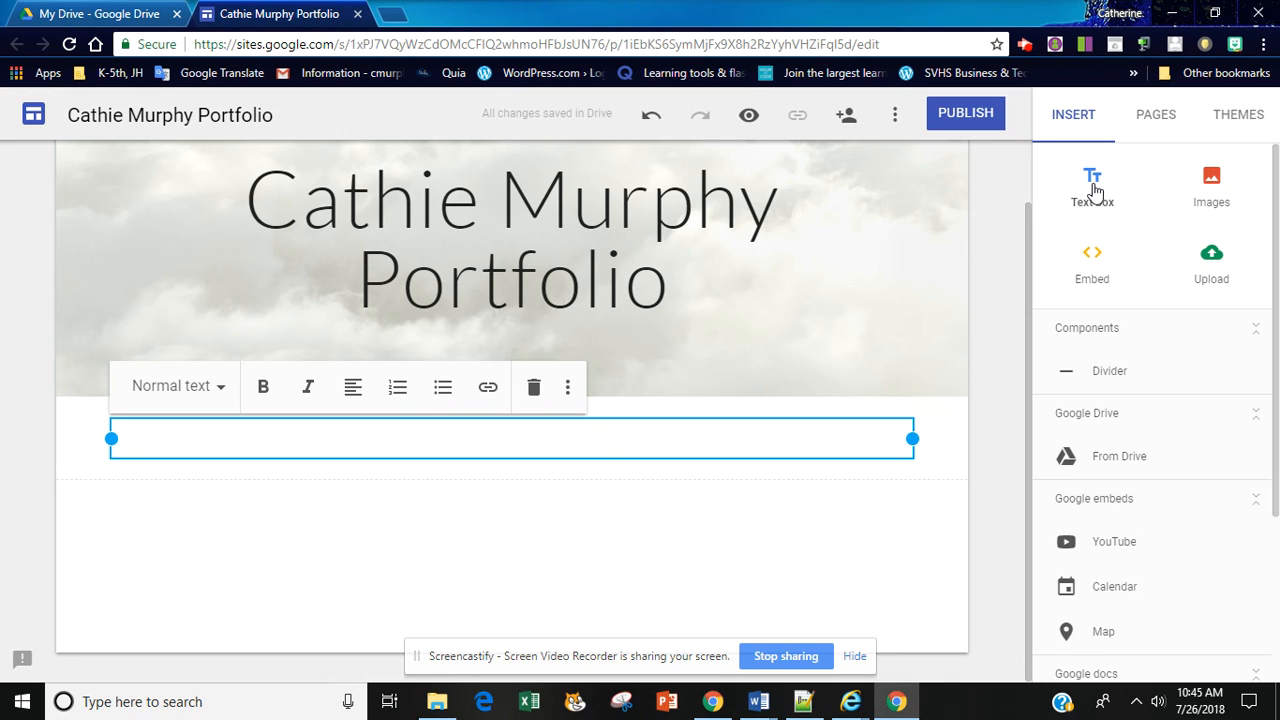
text(Here is a listin)
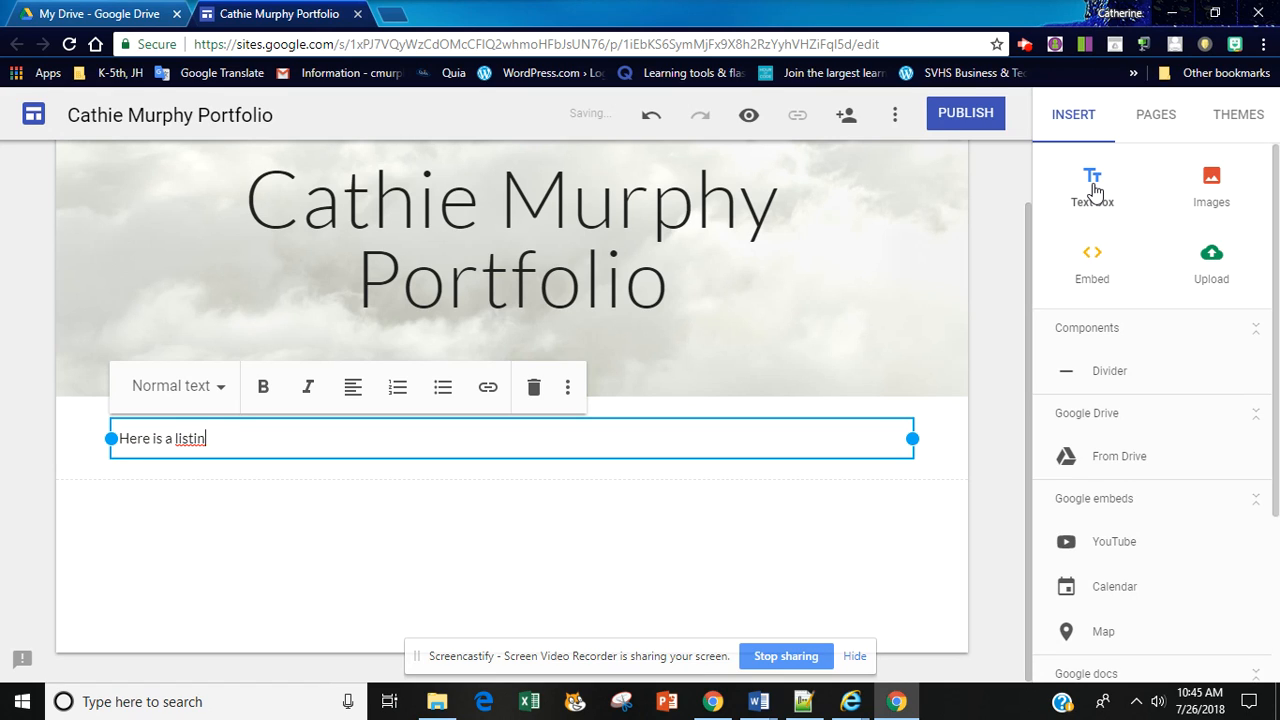
text(g of classes that I hav)
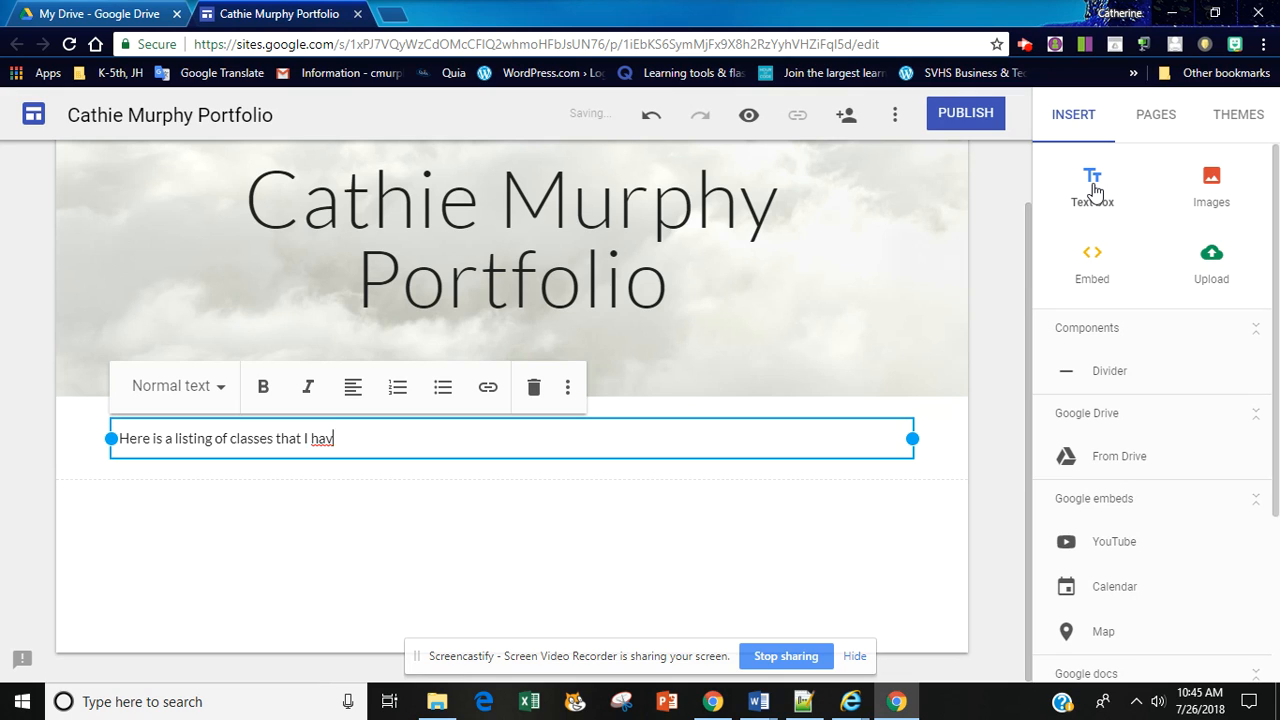
text(e taken through the 2018-)
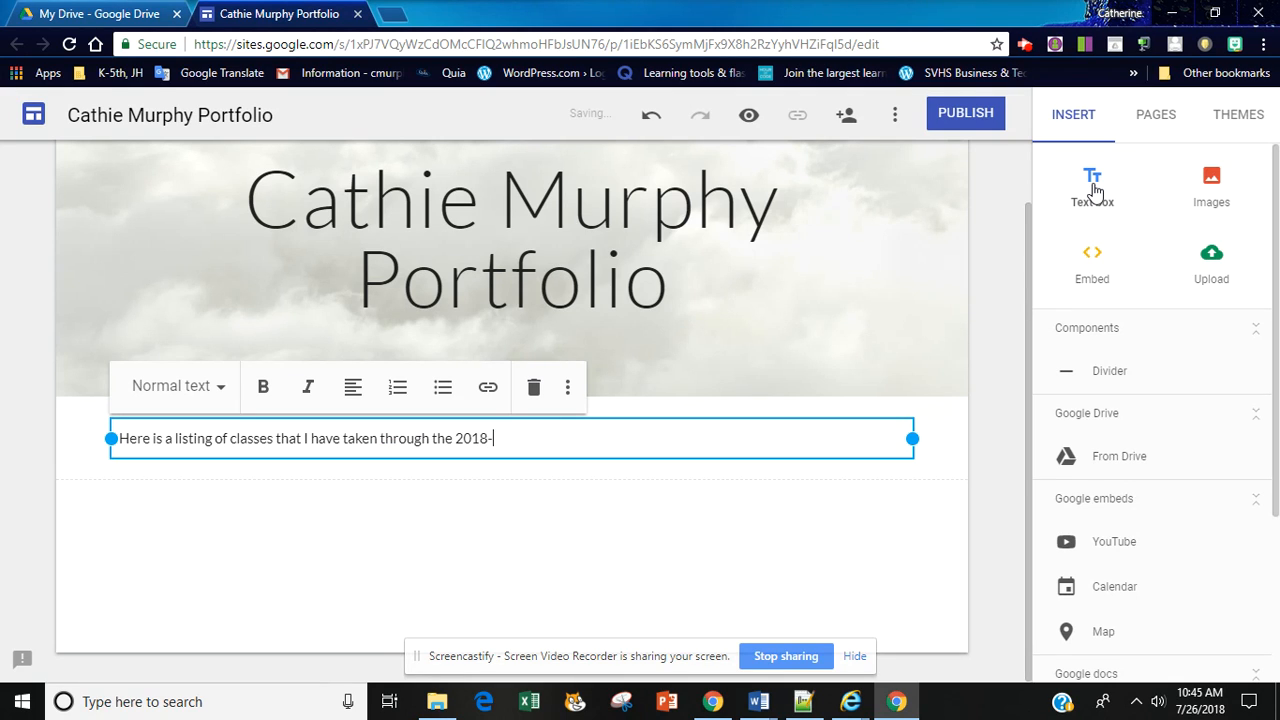
text(2019 school year:)
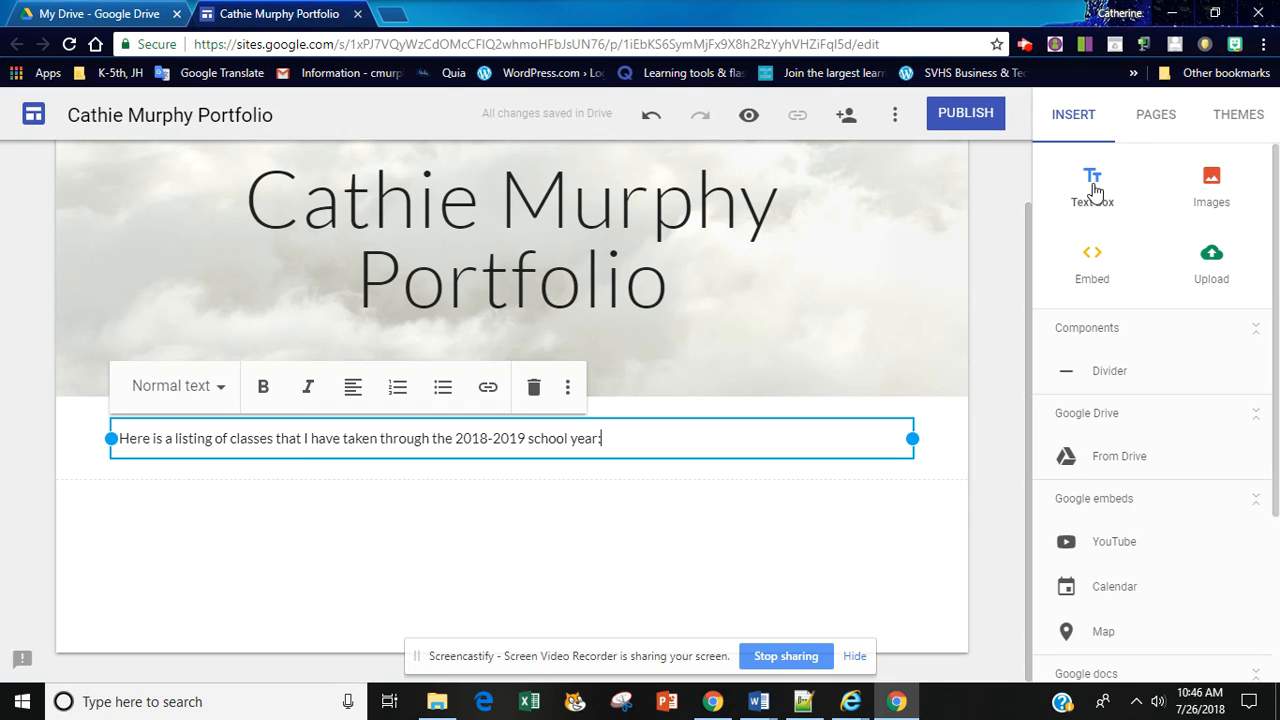
Step: Add a bulleted list under the introductory line with Accounting 1, Introduction to Computers, History and English
key(Return)
key(ctrl+shift+8)
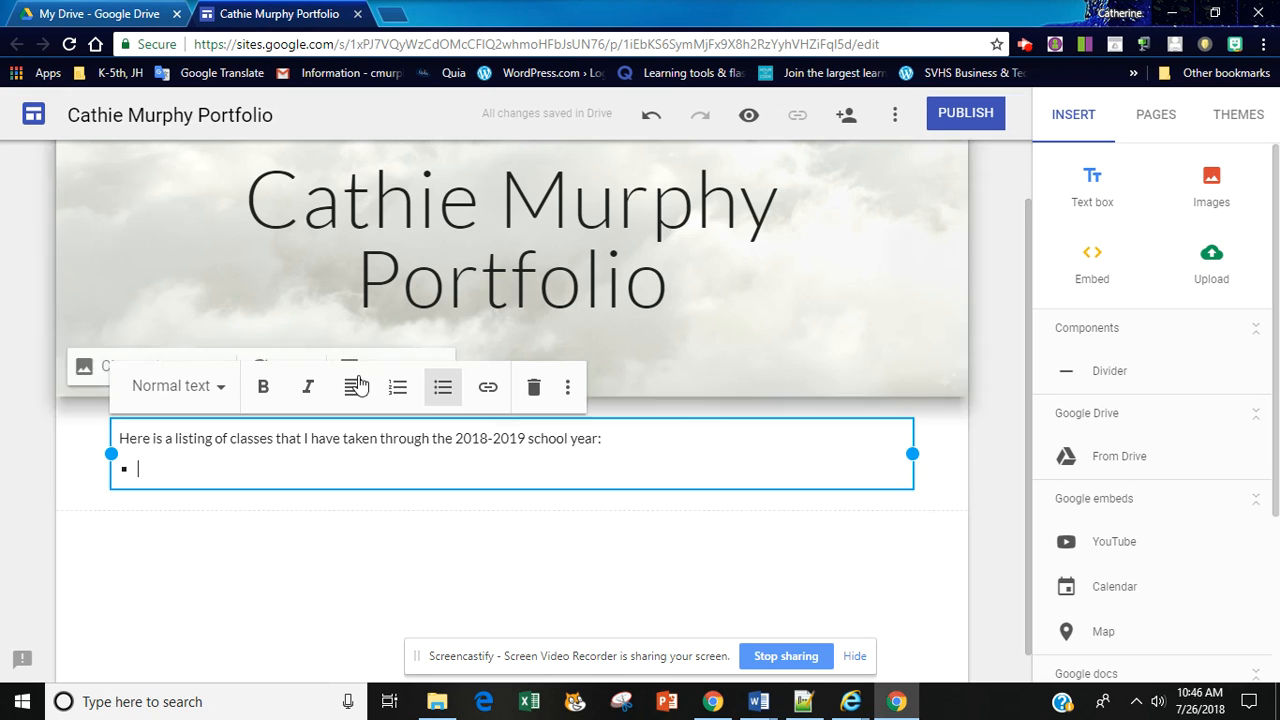
click(440, 394)
click(440, 394)
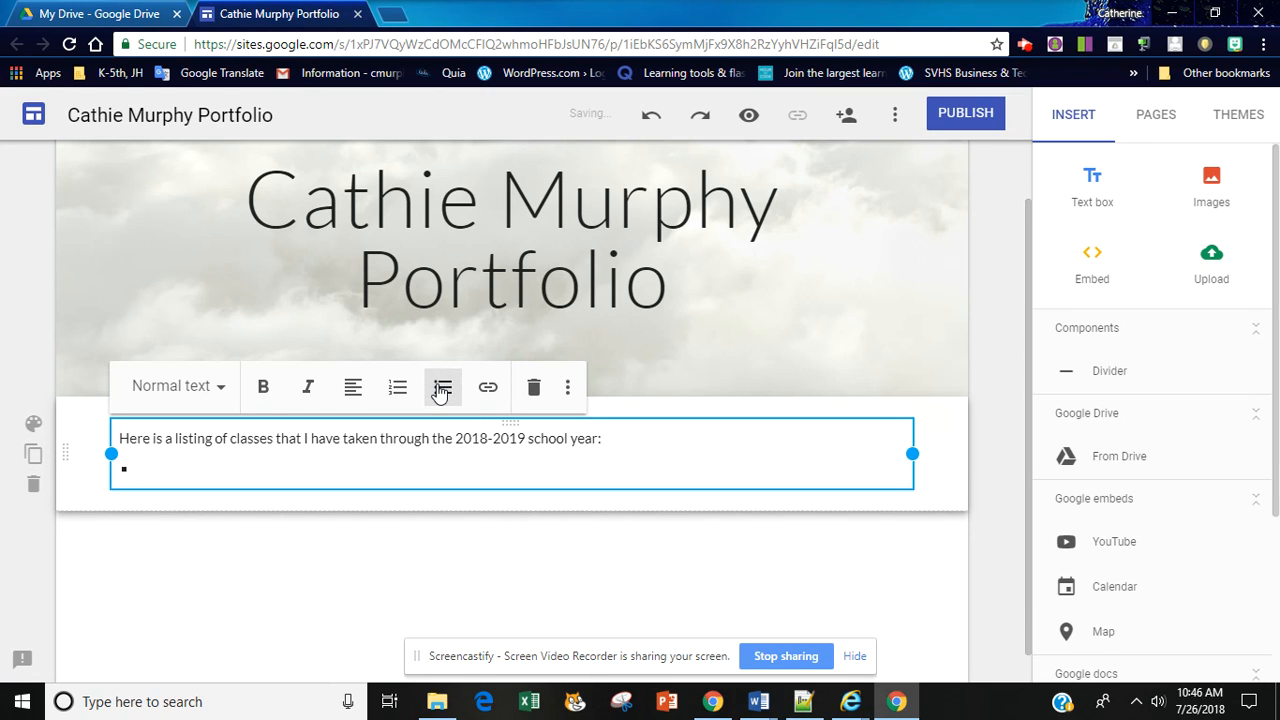
text(Accounting 1)
key(Return)
text(Introduction to Computers)
key(Return)
text(History)
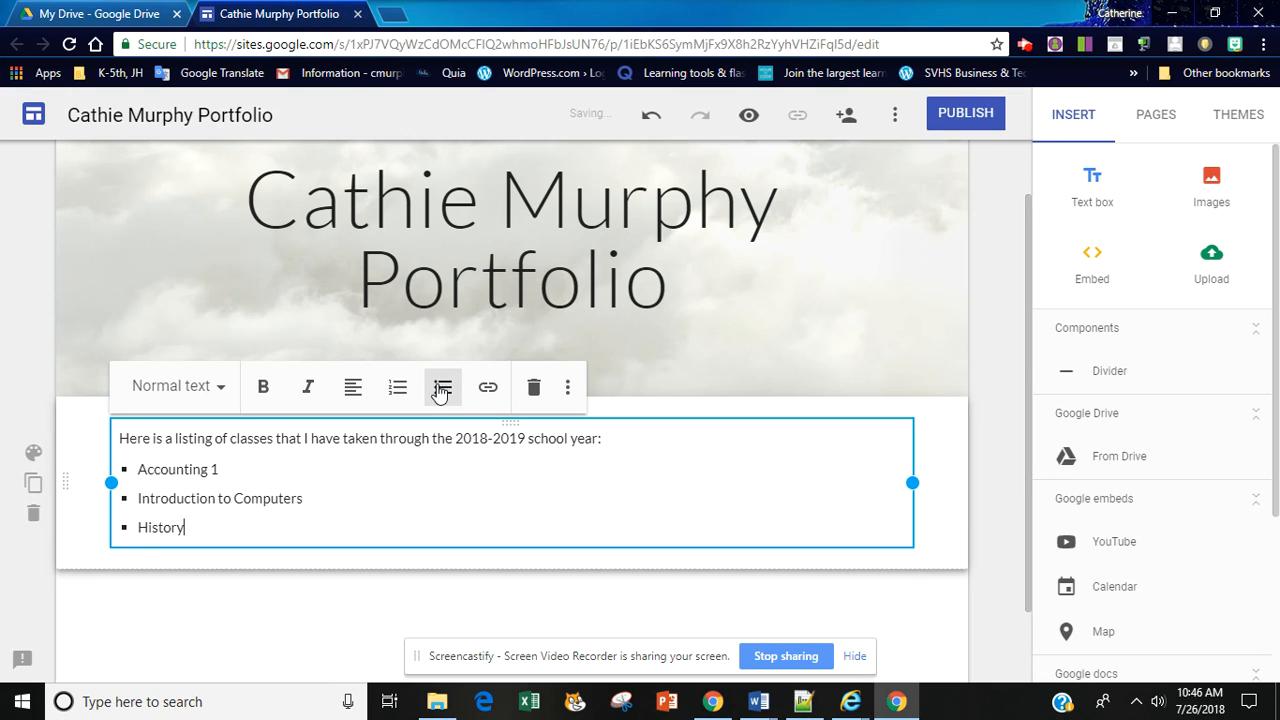
key(Return)
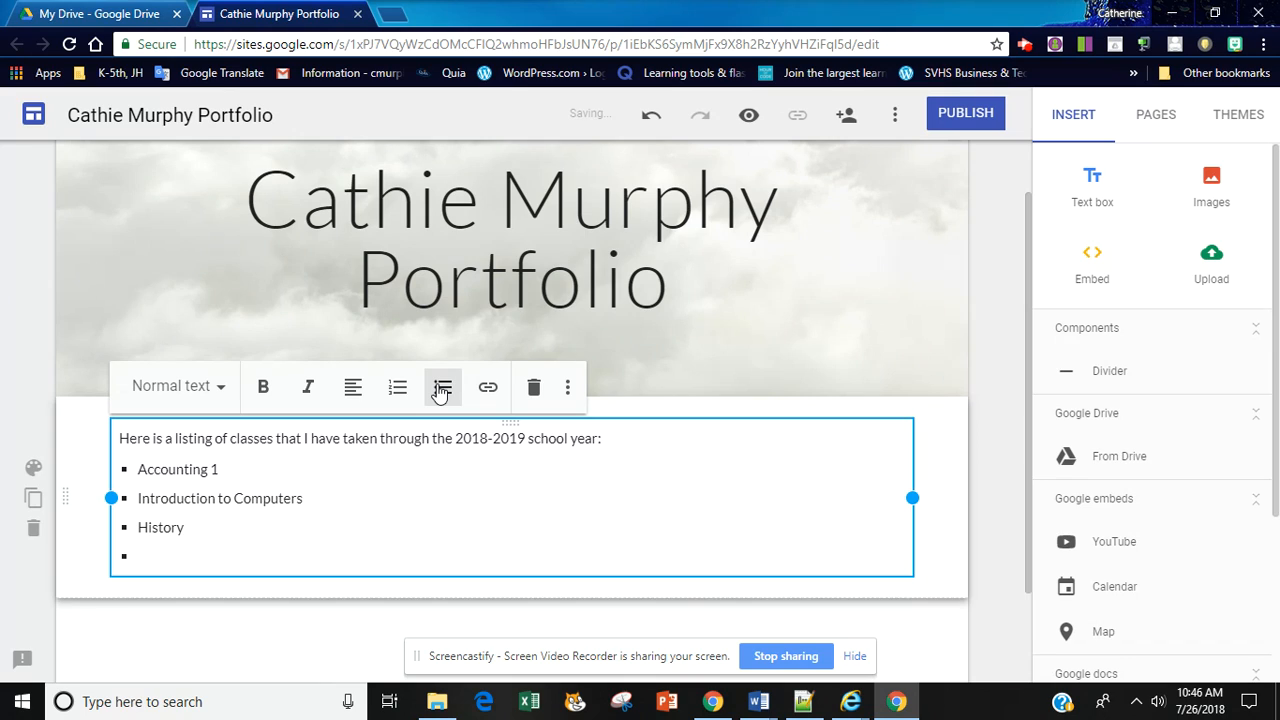
text(English)
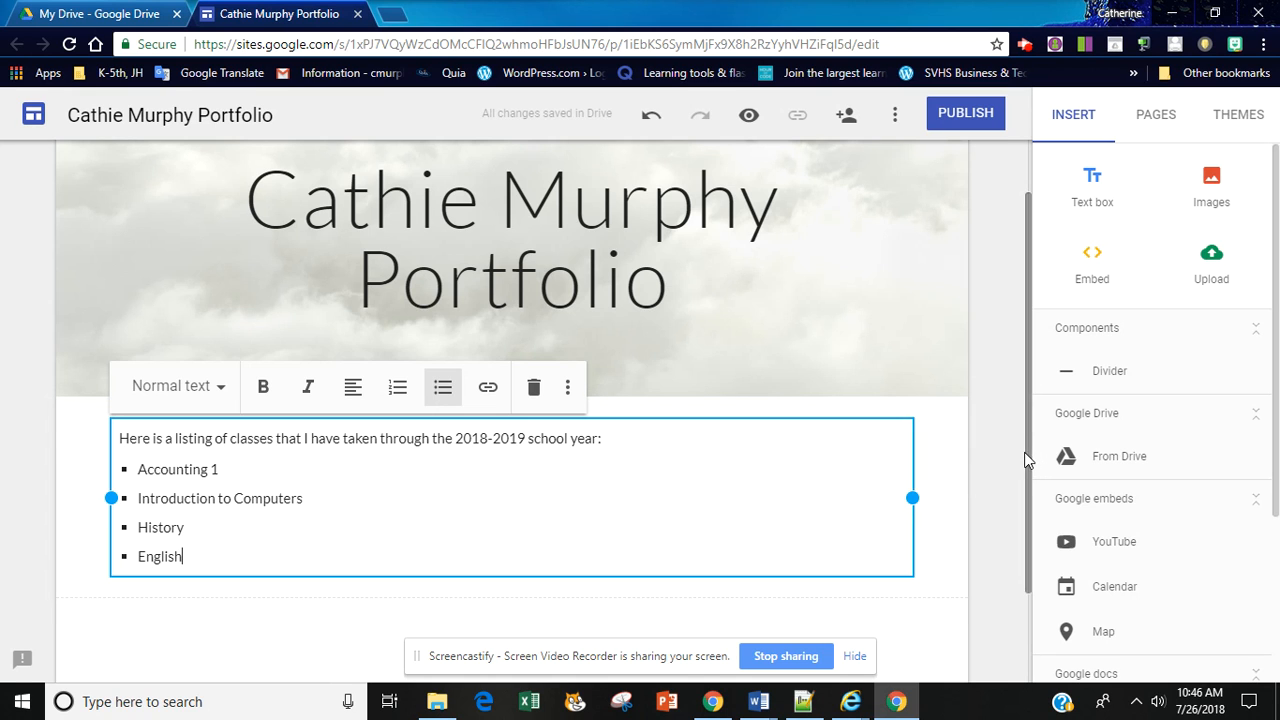
Step: Apply the Heading style to the line introducing the list of classes
drag(1030, 460, 1037, 546)
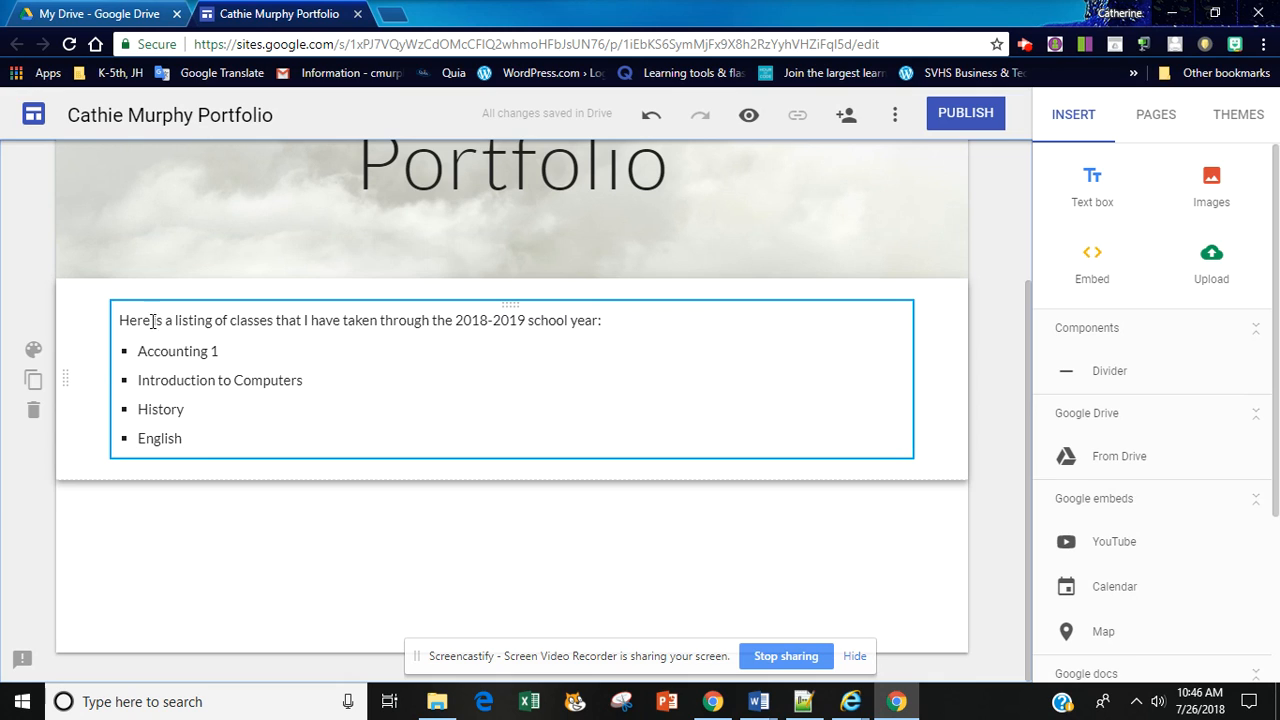
drag(120, 320, 606, 314)
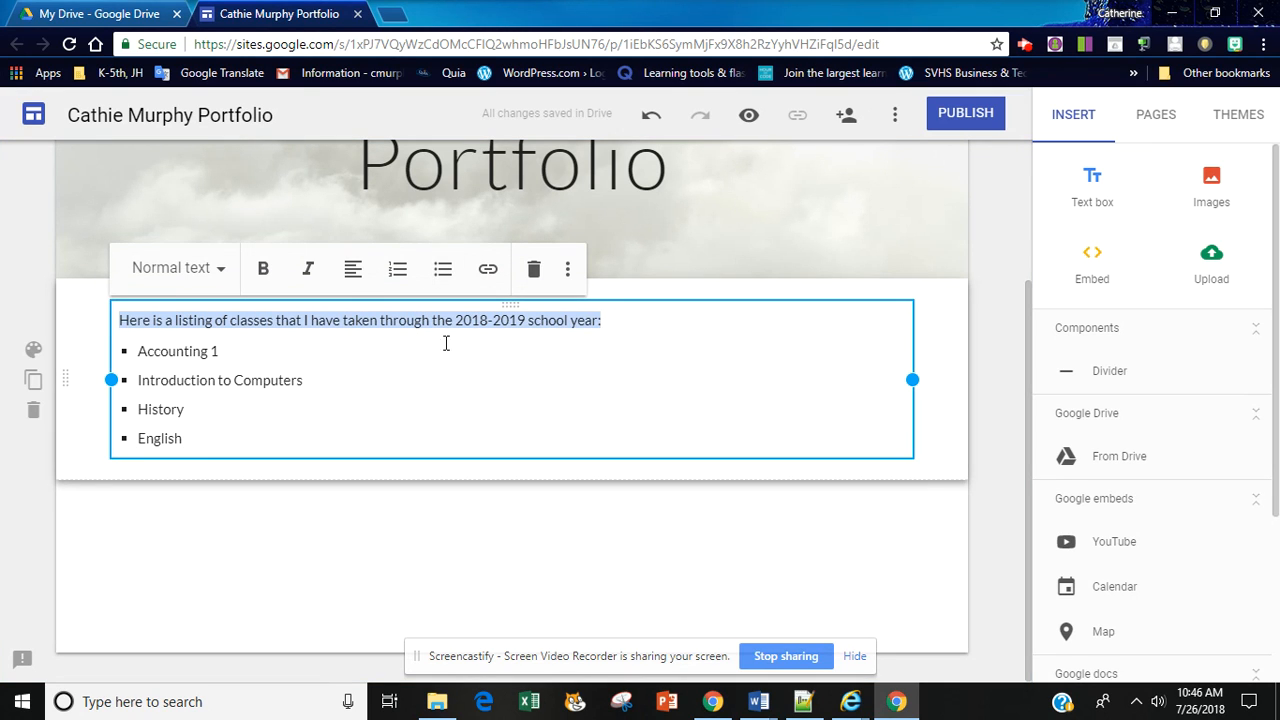
click(224, 265)
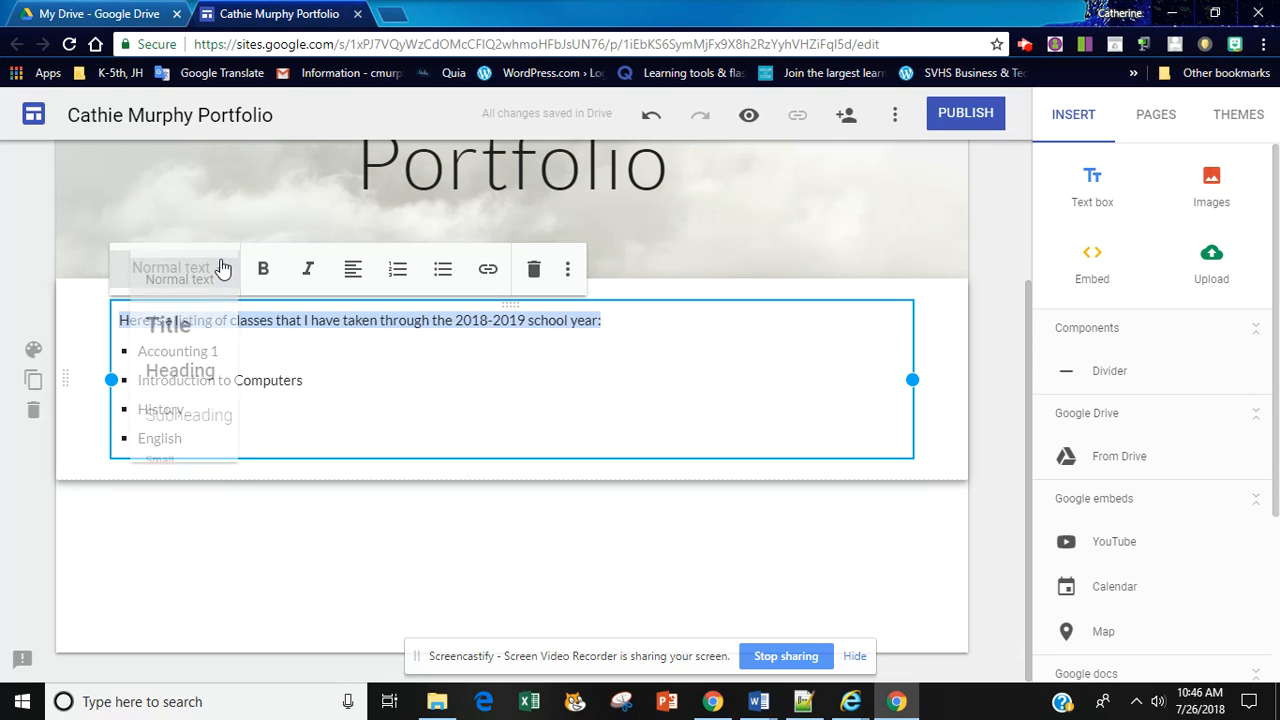
click(192, 372)
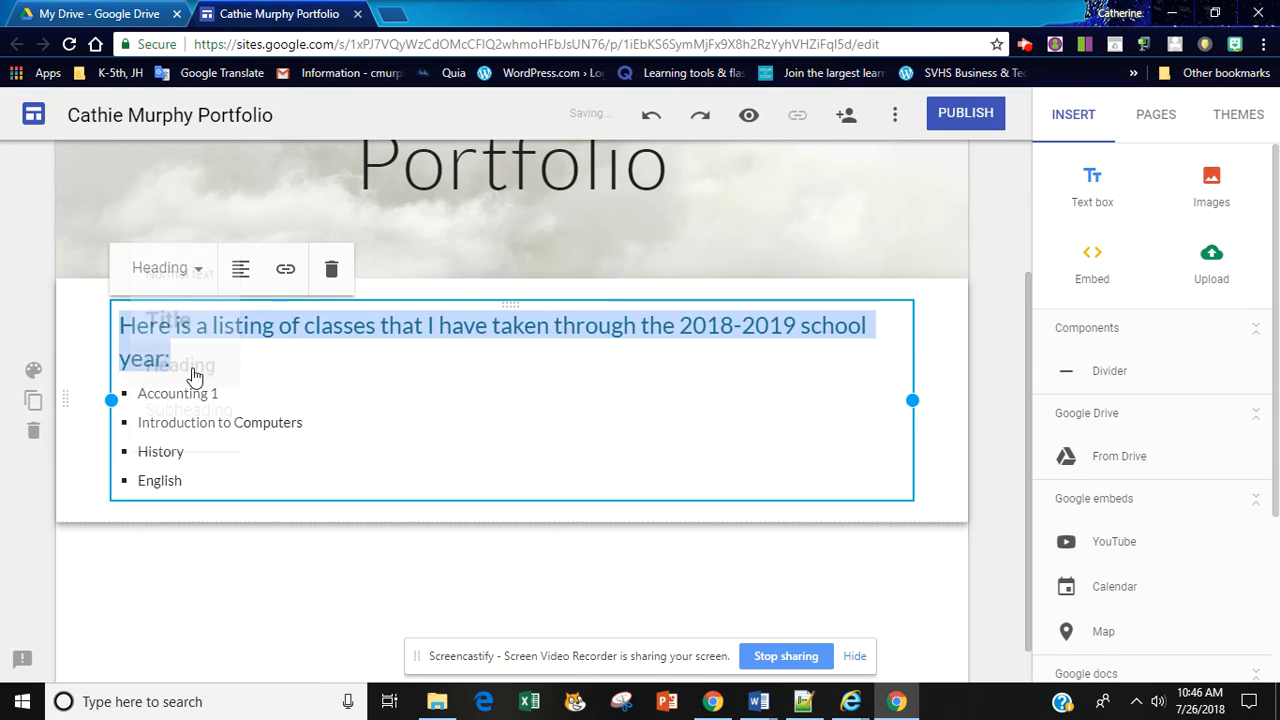
click(360, 405)
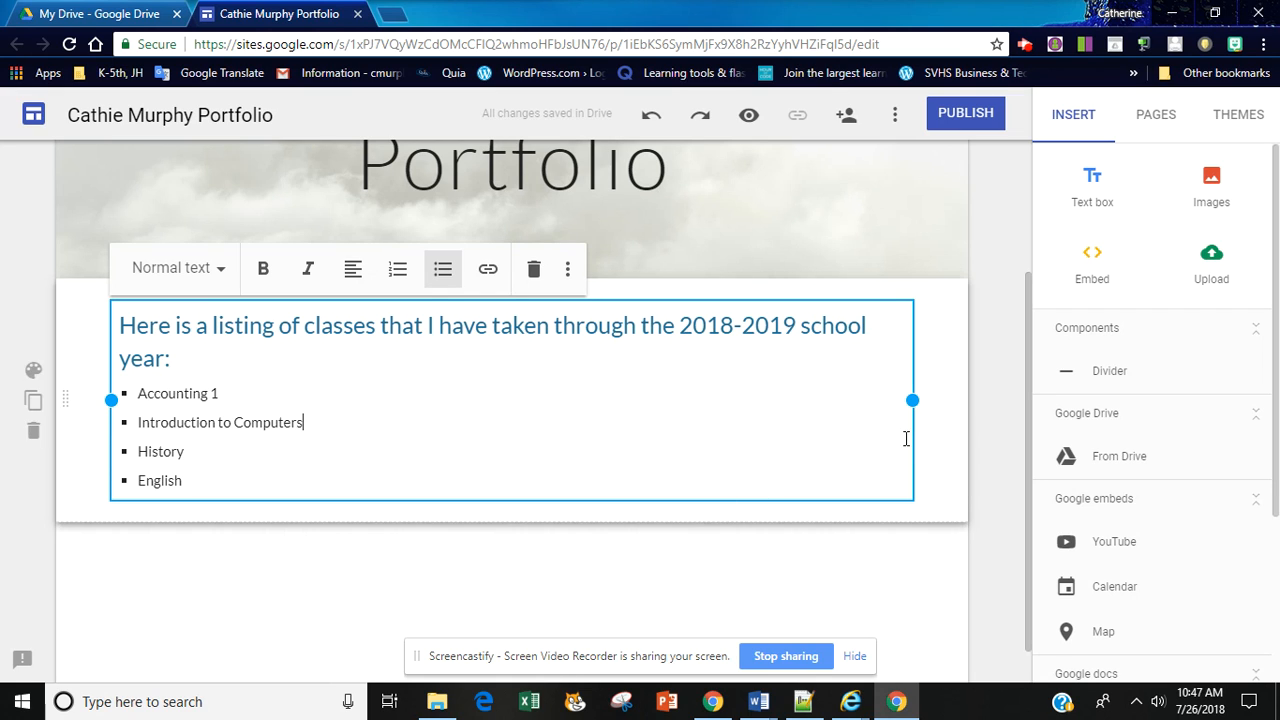
Step: Insert a second text box below the class list with the line "My Career Interest:" followed by a new unbulleted line
click(1096, 203)
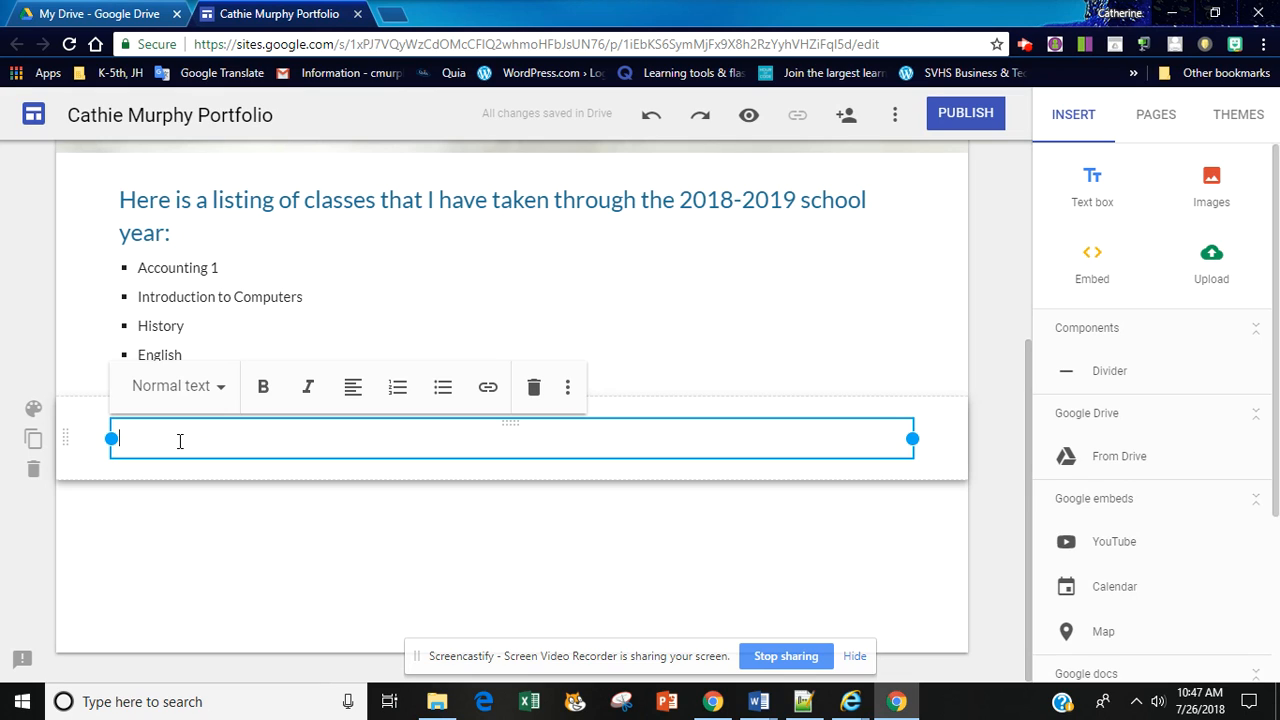
text(My)
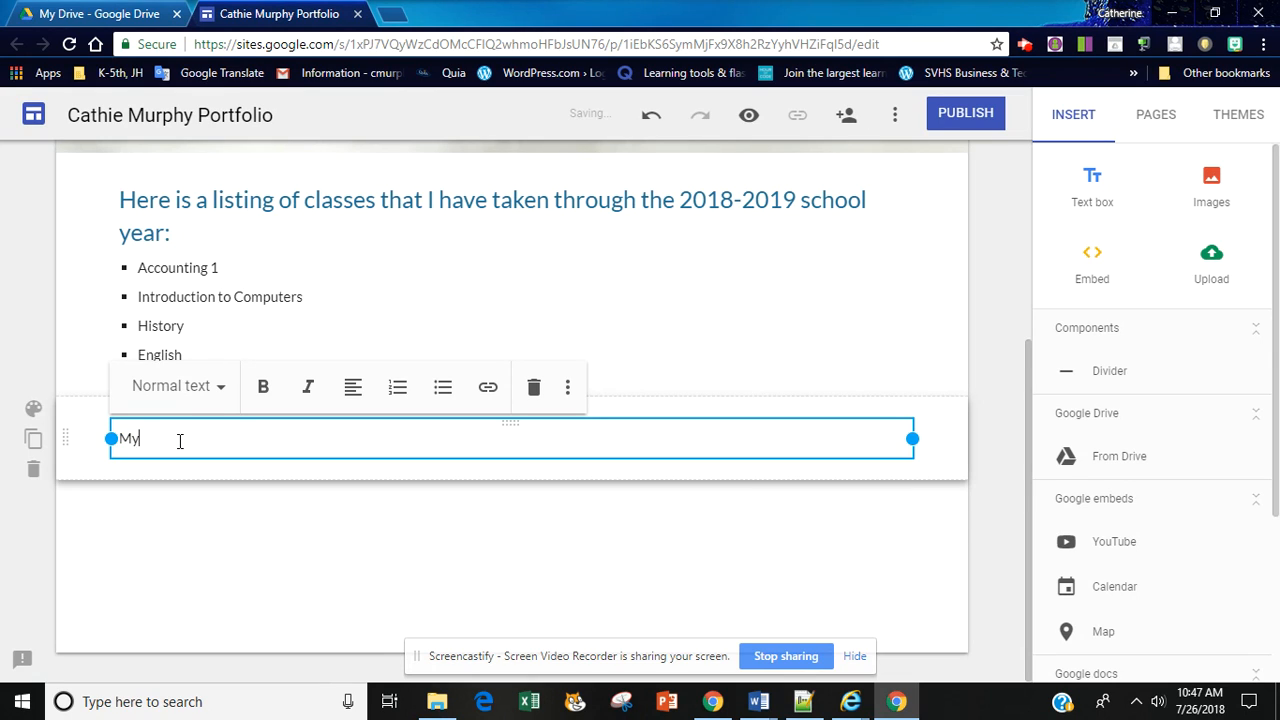
text( Career Interest:)
key(Return)
key(ctrl+shift+8)
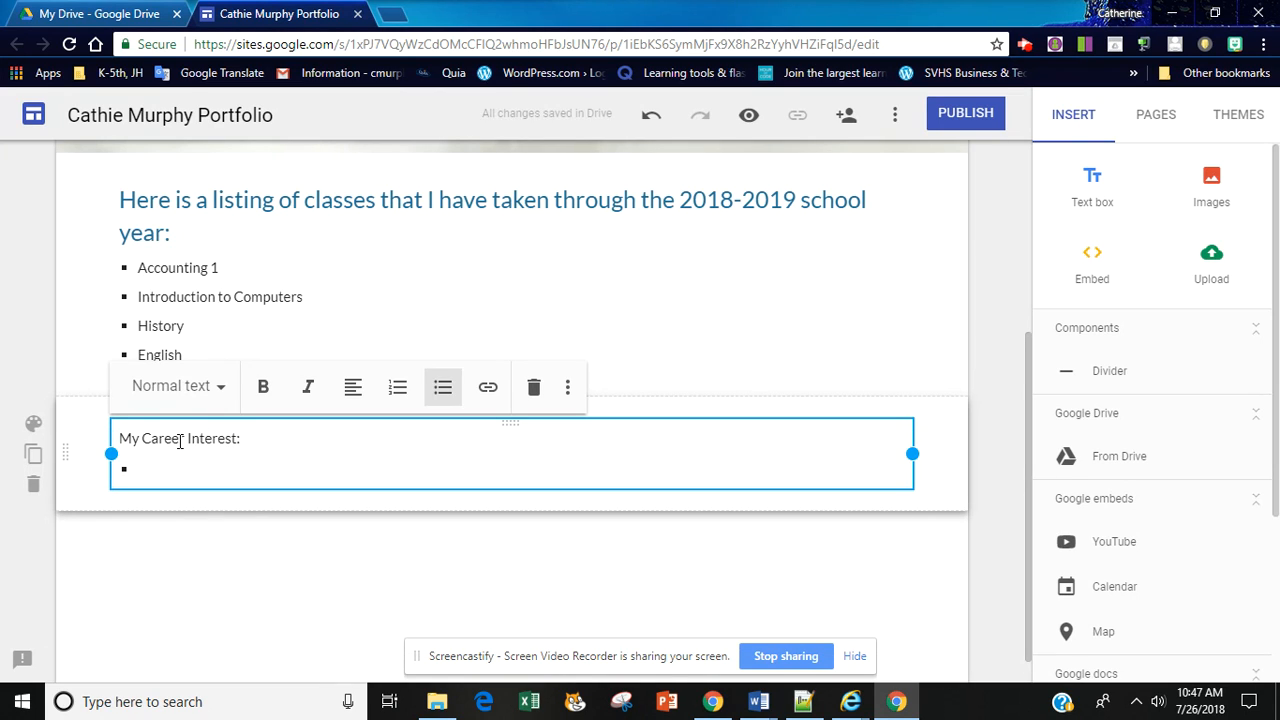
key(BackSpace)
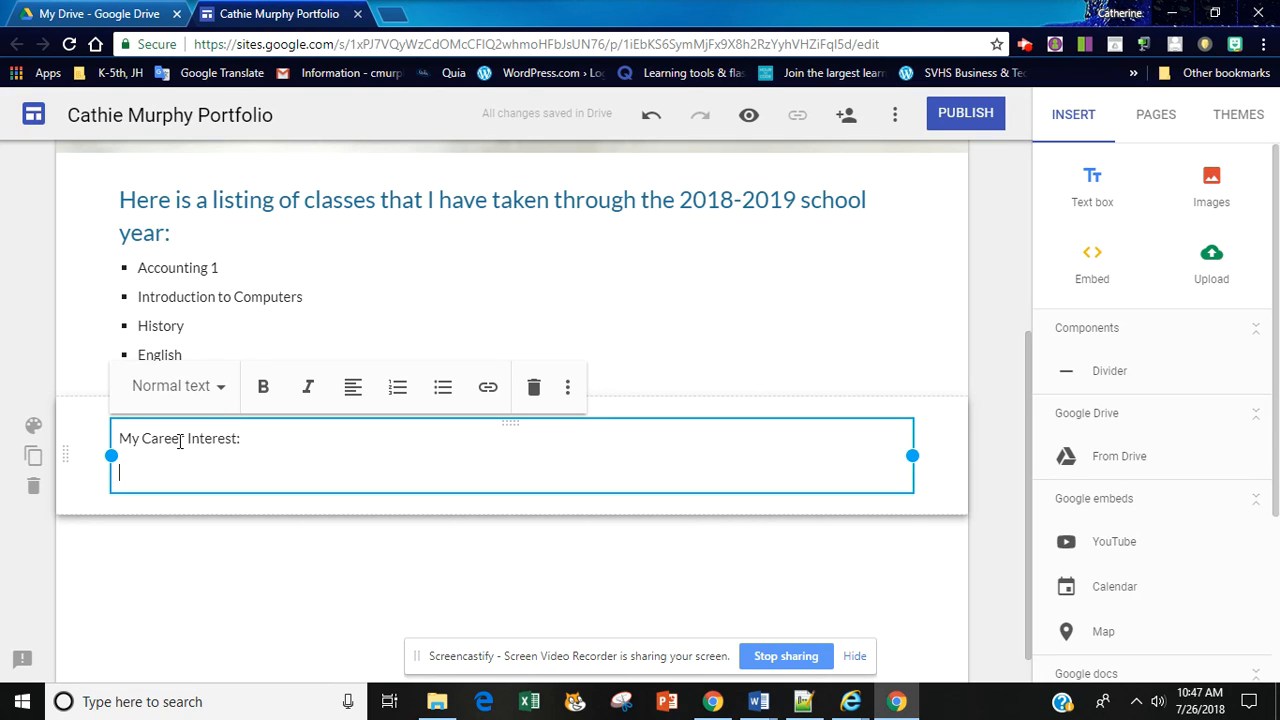
Step: Begin the paragraph under "My Career Interest:" with the sentence "First, I am interested in Accounting."
text(First, )
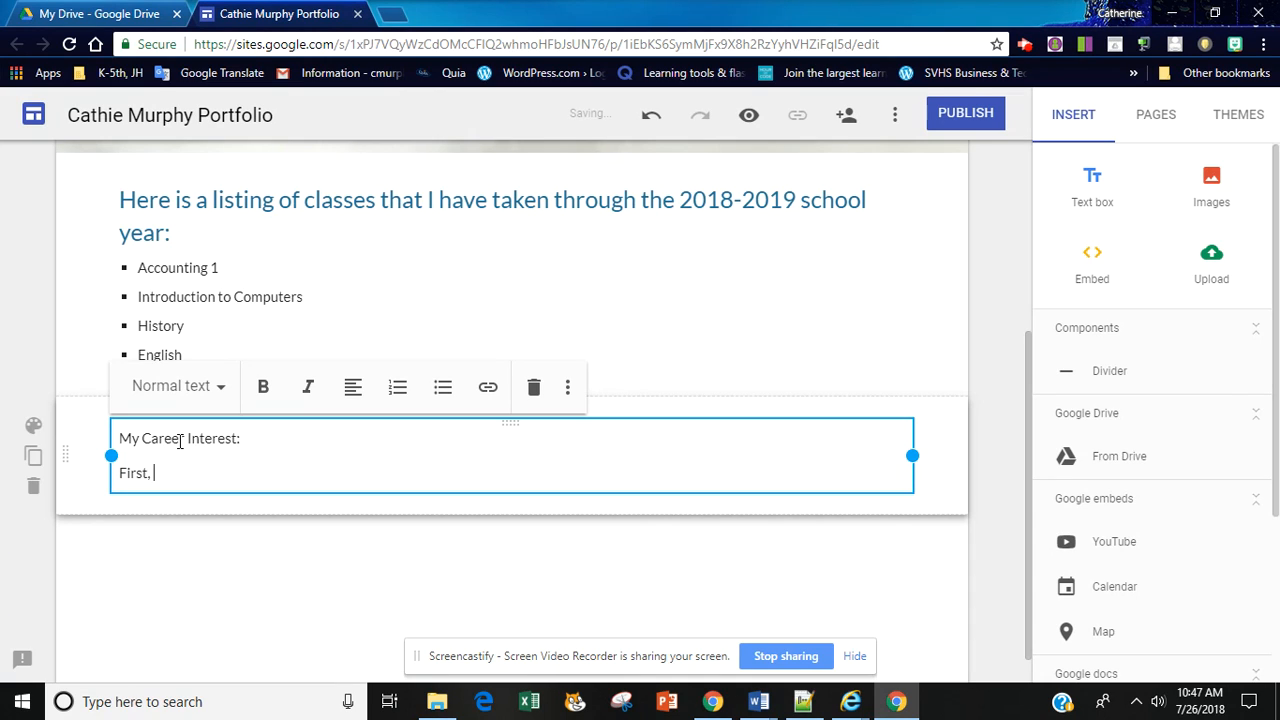
text(I am interested in Accounting. )
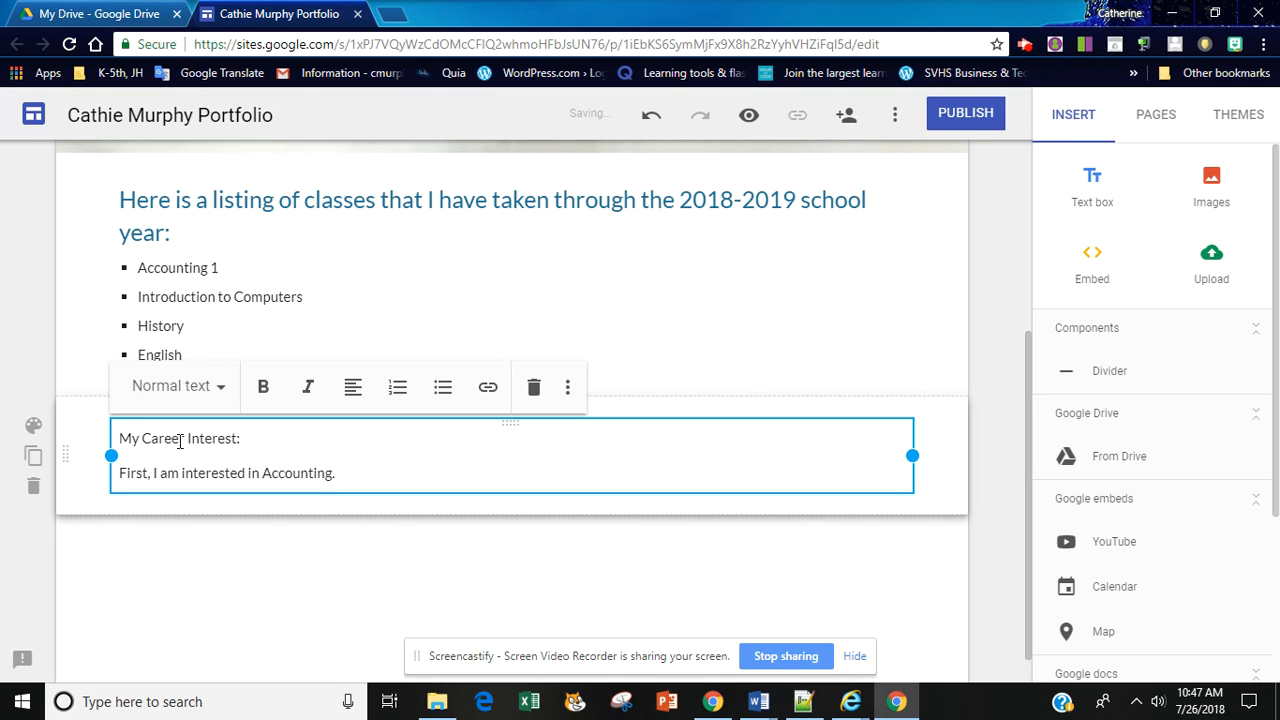
text(I am trying to figure out if)
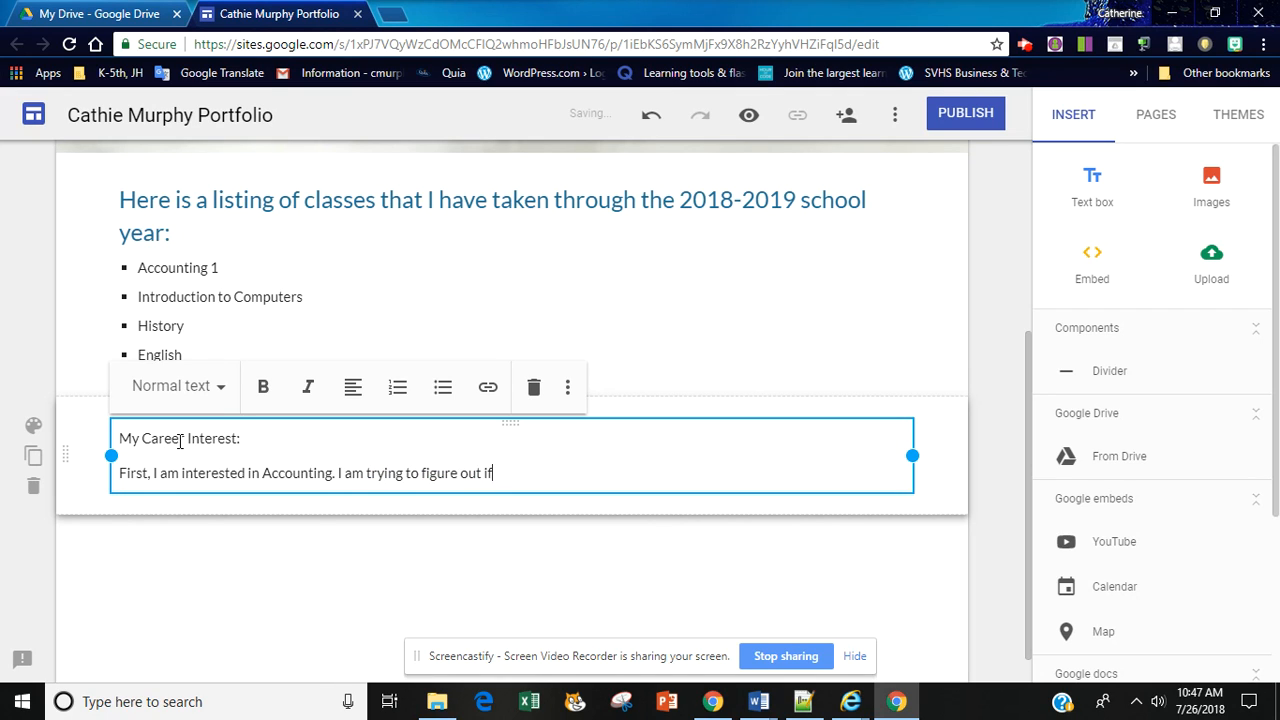
text( Accounting would be a carrer)
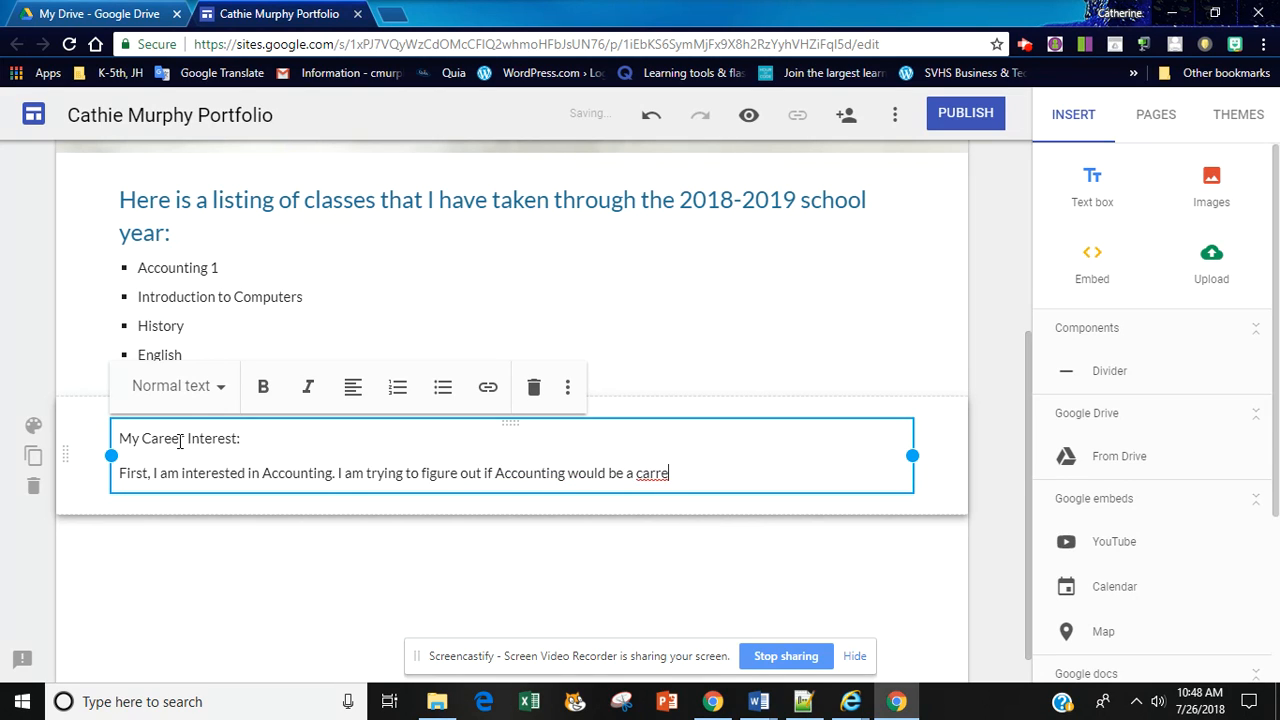
Step: Continue the paragraph with "I am trying to figure out if Accounting would be a career that I would be interested in pursuing."
key(BackSpace)
key(BackSpace)
key(BackSpace)
key(BackSpace)
text(eer that I would b)
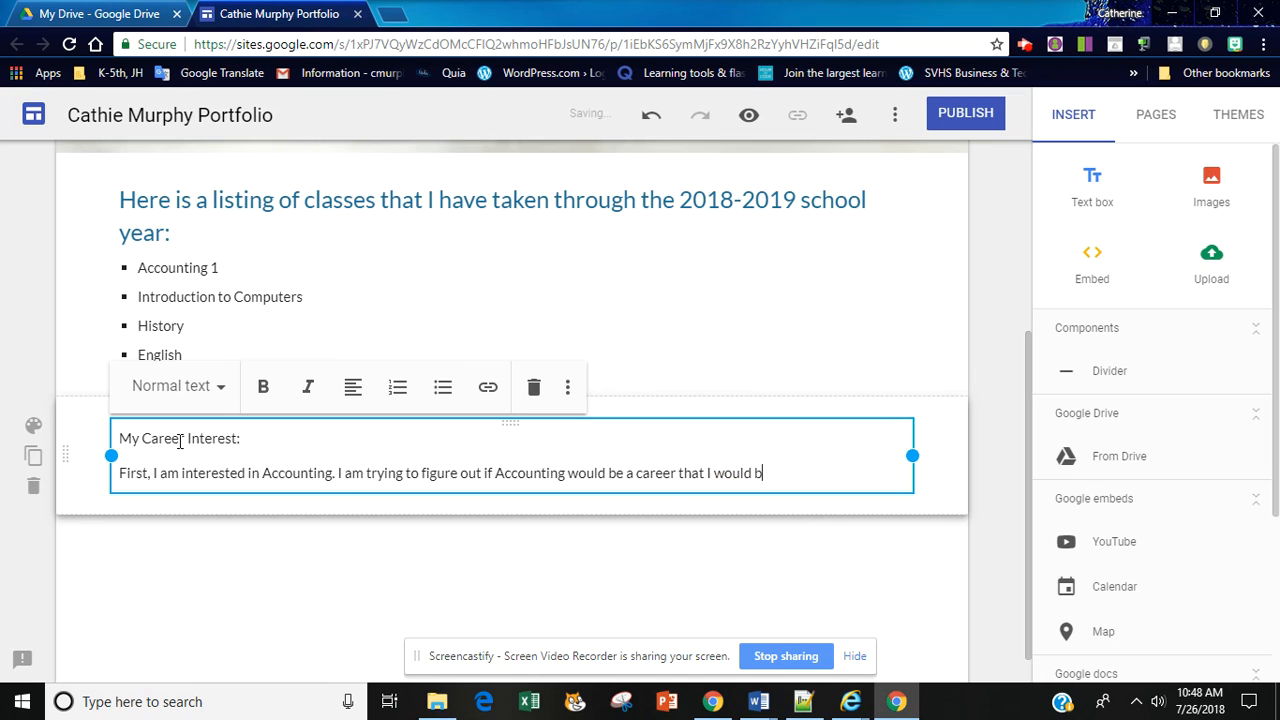
text(e interested in pursuing.)
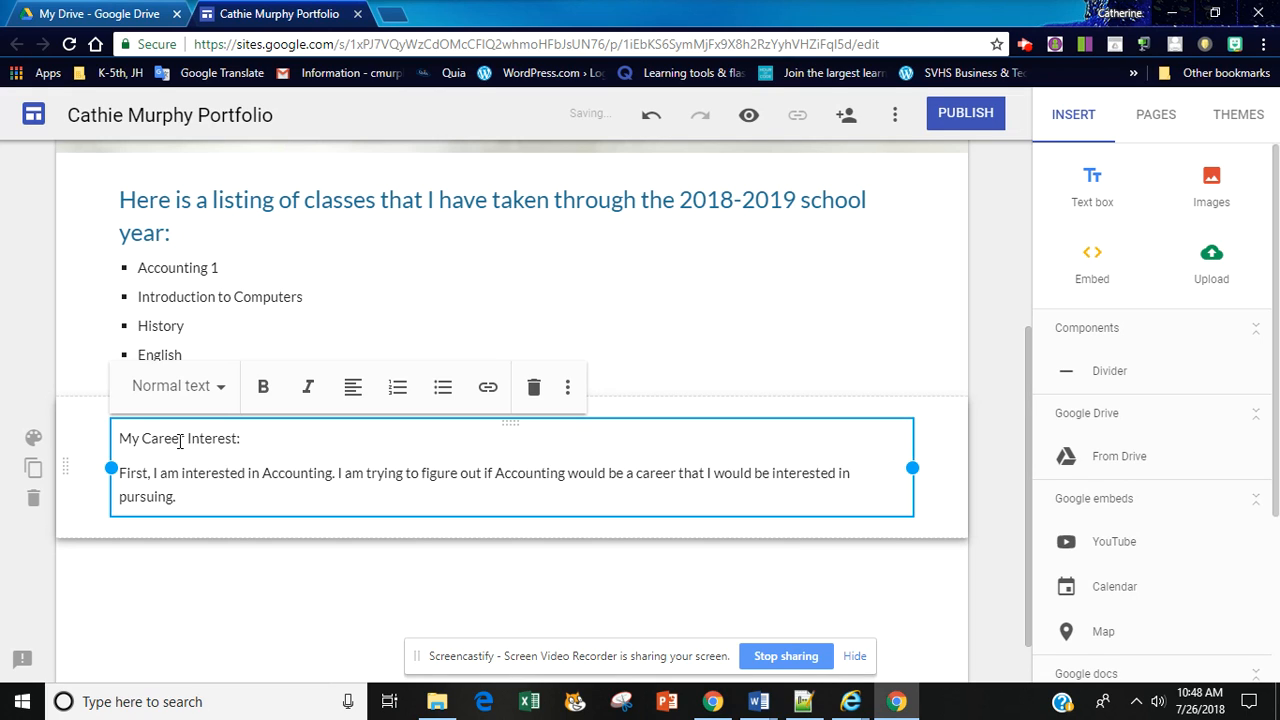
Step: Apply the Heading style to the "My Career Interest:" line and deselect it
drag(257, 436, 109, 434)
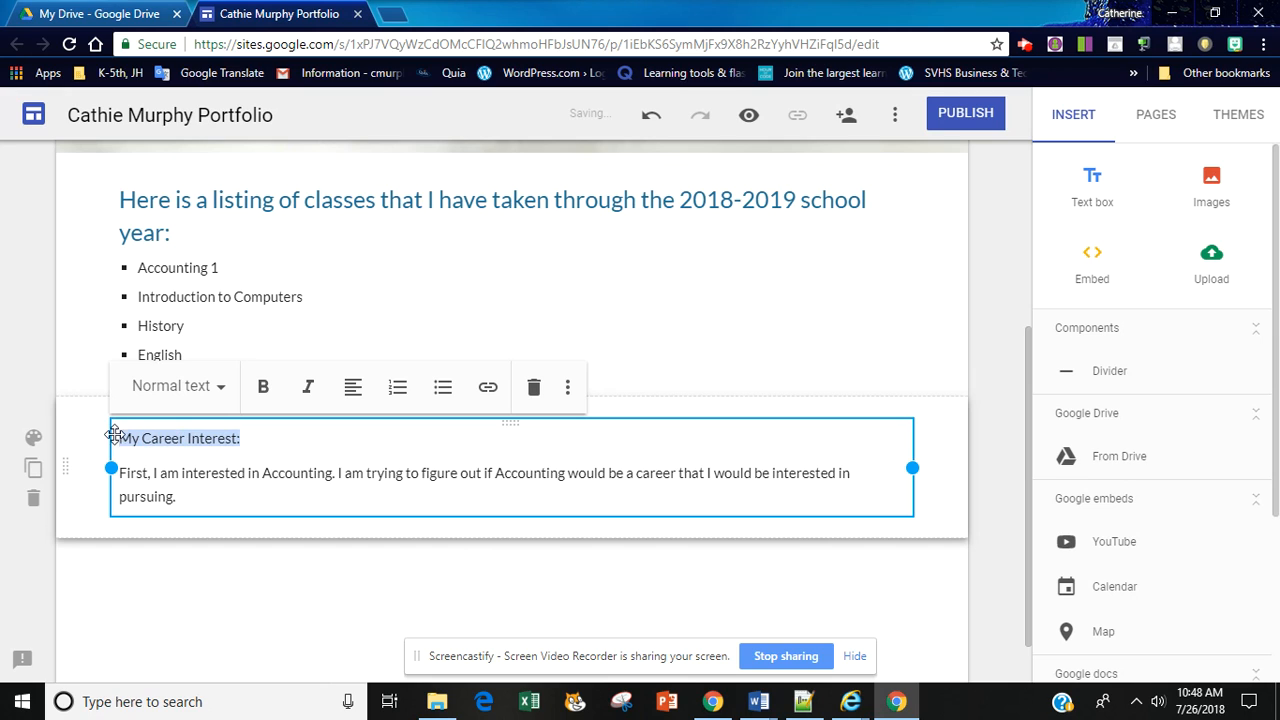
click(224, 393)
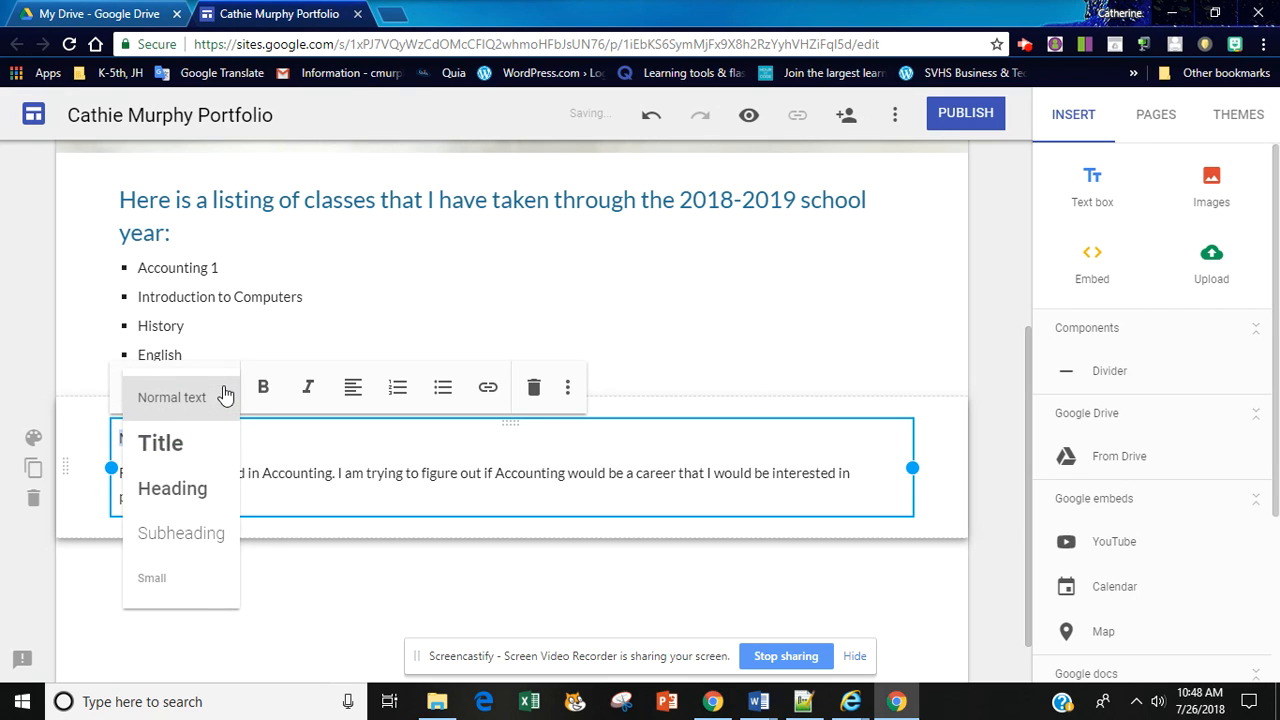
click(190, 492)
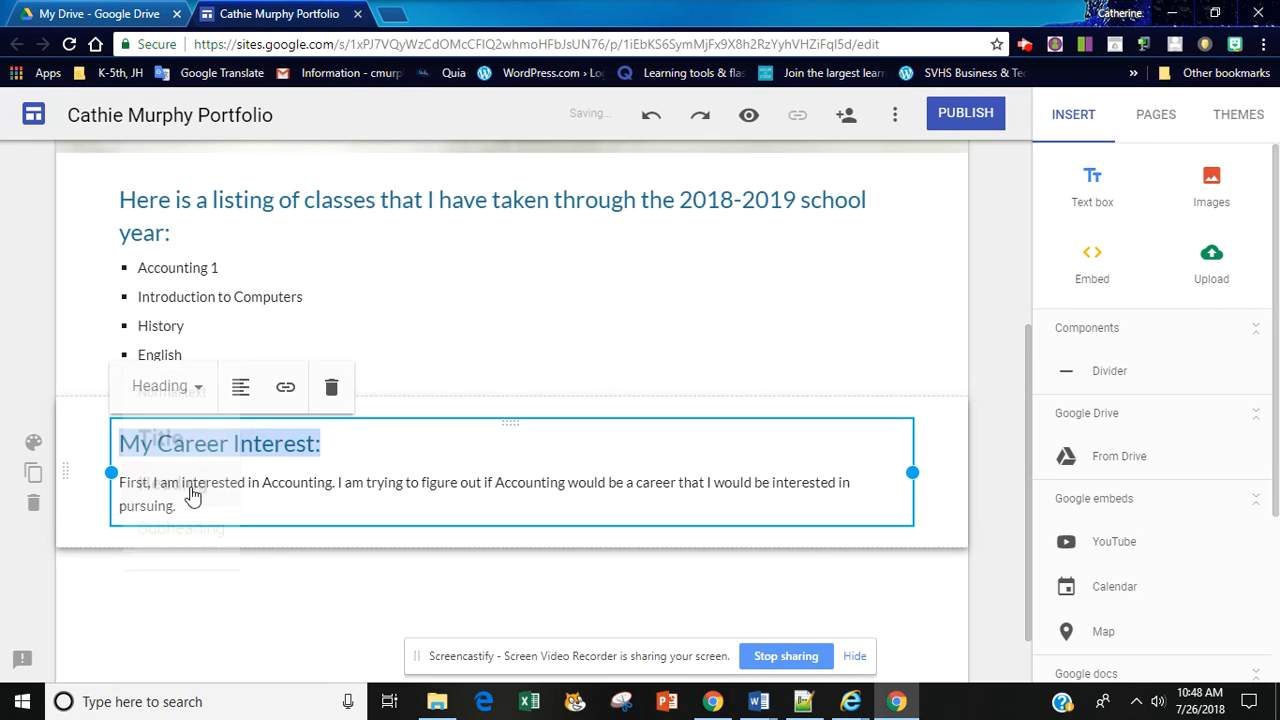
click(383, 511)
Step: Publish the site to the web, using the owner's full name followed by "portfolio" as its web address
mouse_move(1029, 470)
mouse_down()
mouse_move(1027, 290)
mouse_move(1044, 468)
mouse_move(1021, 481)
mouse_move(1032, 457)
mouse_move(1018, 453)
mouse_up()
key(super+s)
click(905, 387)
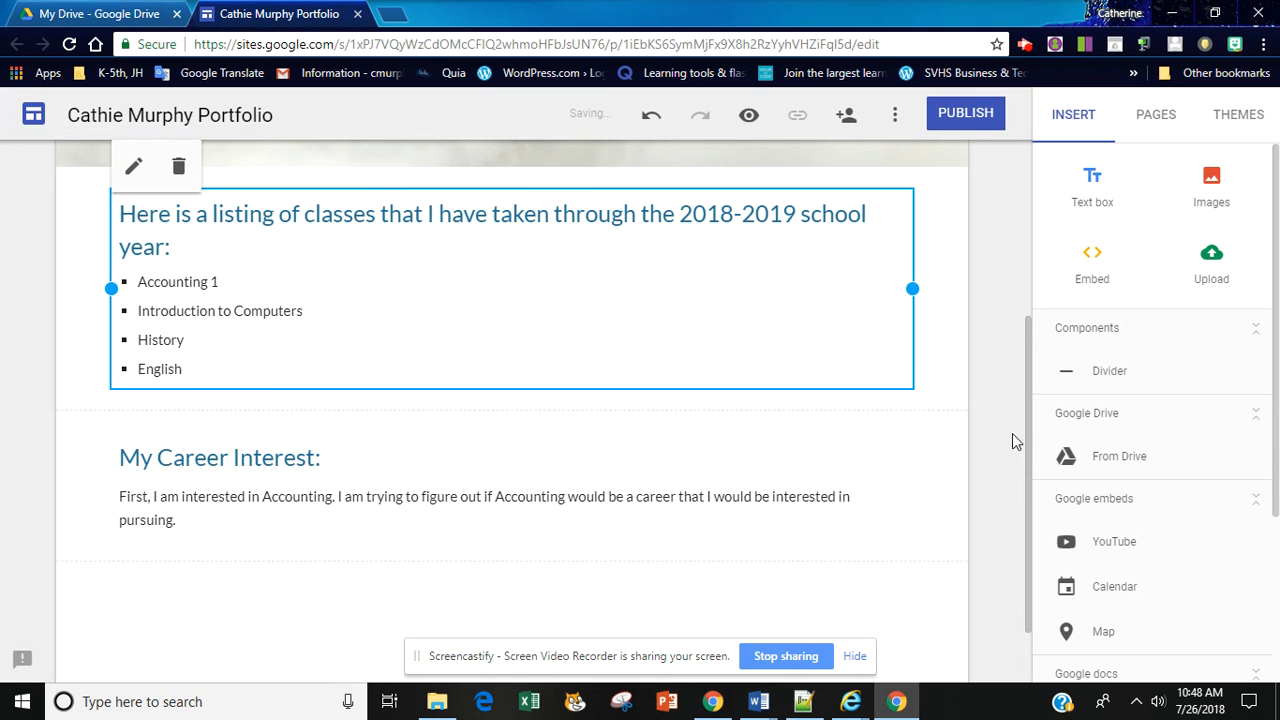
drag(1027, 460, 1034, 271)
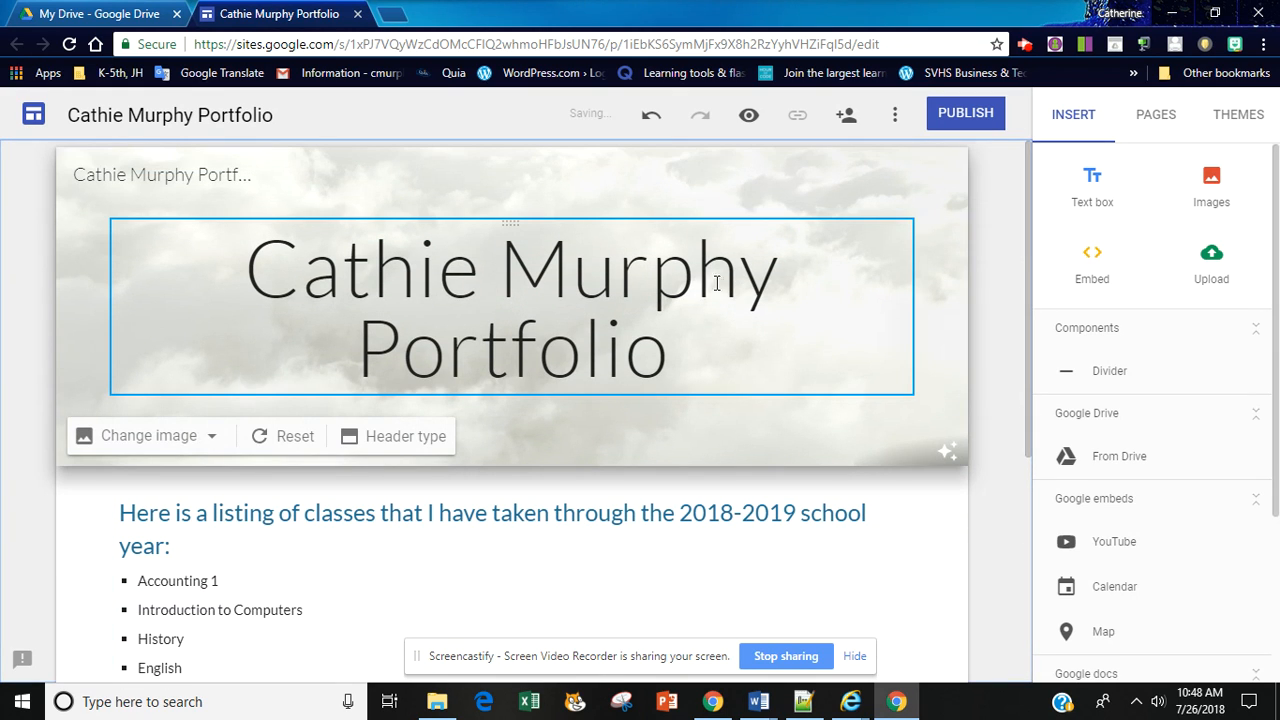
click(970, 114)
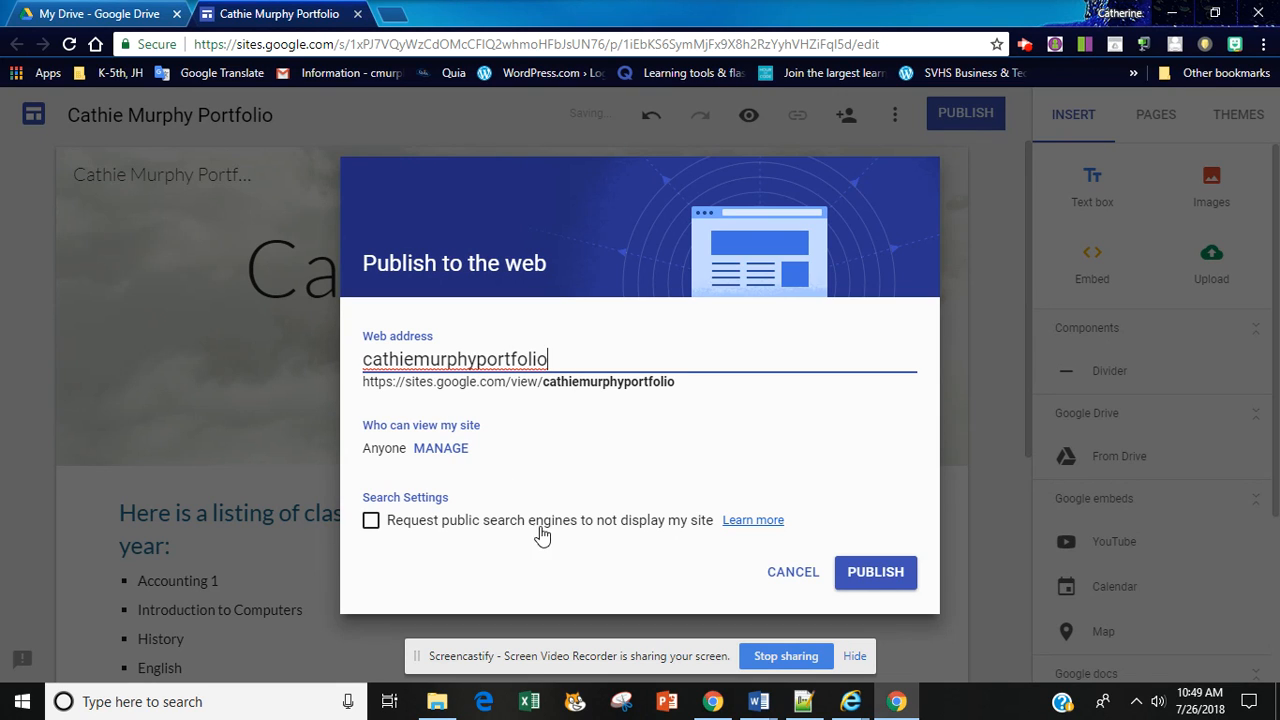
click(876, 578)
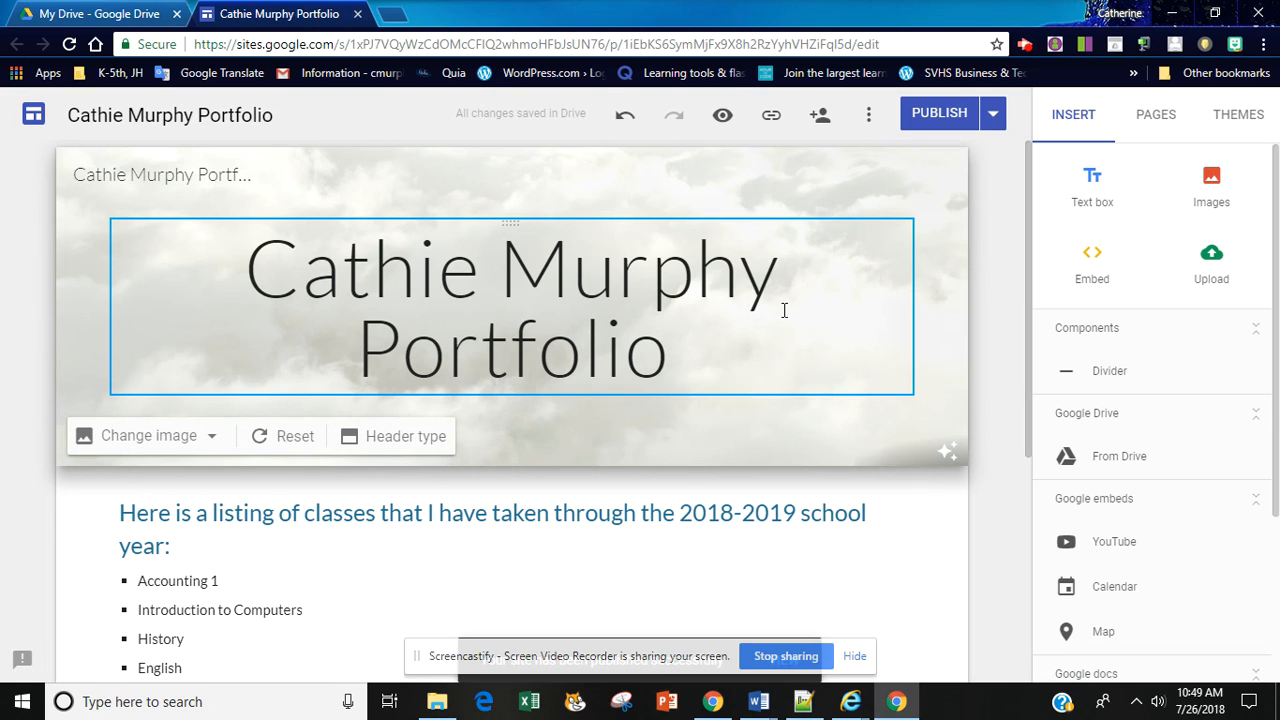
Step: Preview the site and examine its layout at large-screen size and on a phone
click(722, 118)
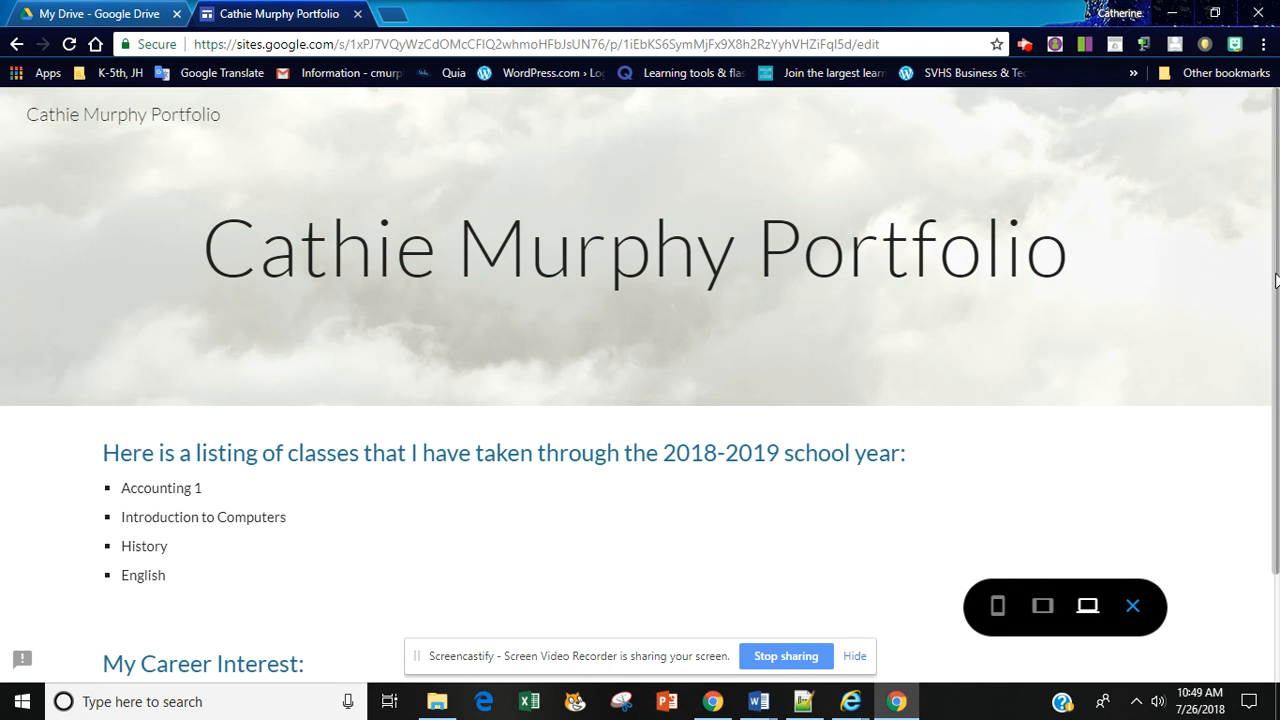
drag(1276, 280, 1276, 316)
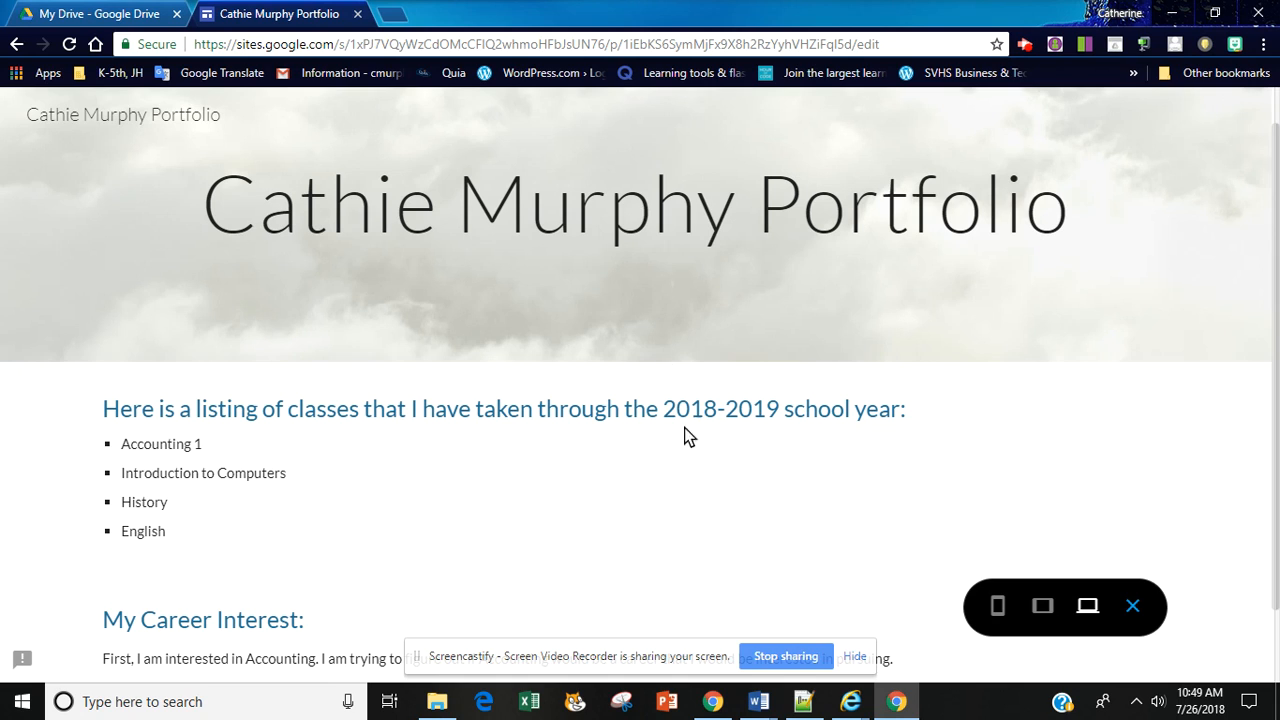
click(997, 607)
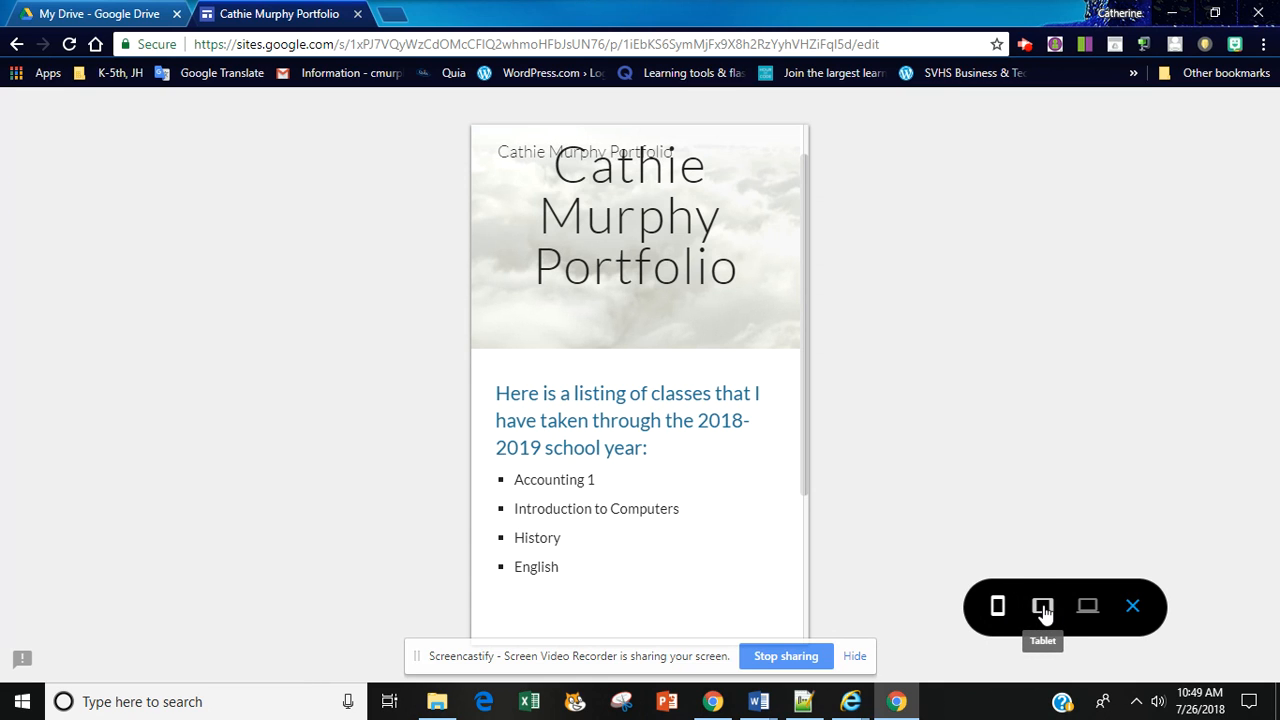
Step: Examine the site preview at tablet, large-screen and phone sizes, then leave the preview and look over the home page in the editor
click(1043, 607)
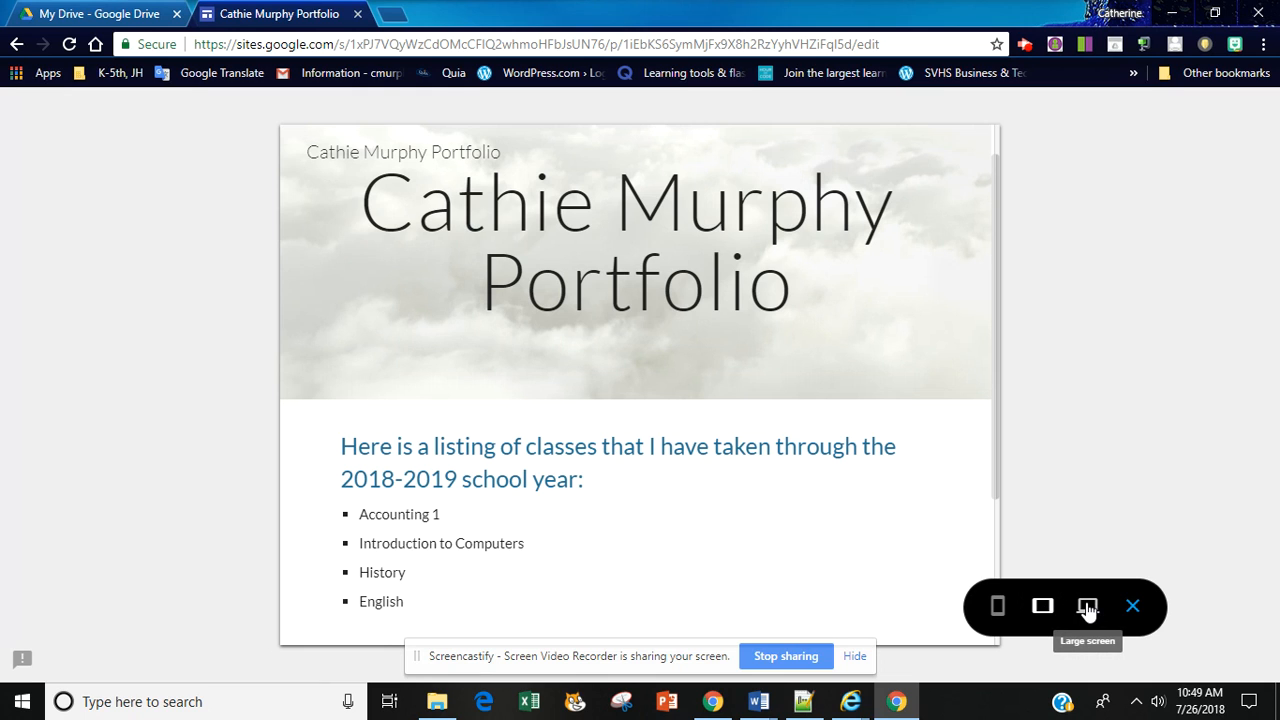
click(1088, 607)
click(997, 607)
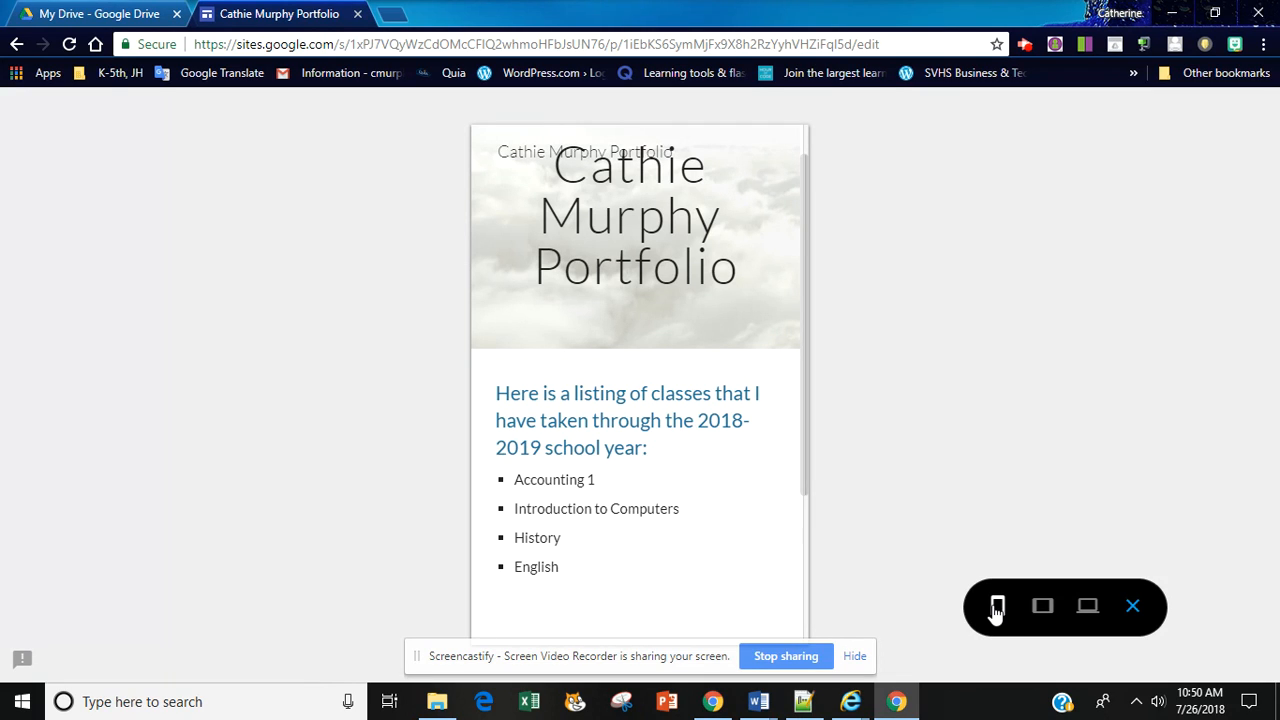
click(1133, 607)
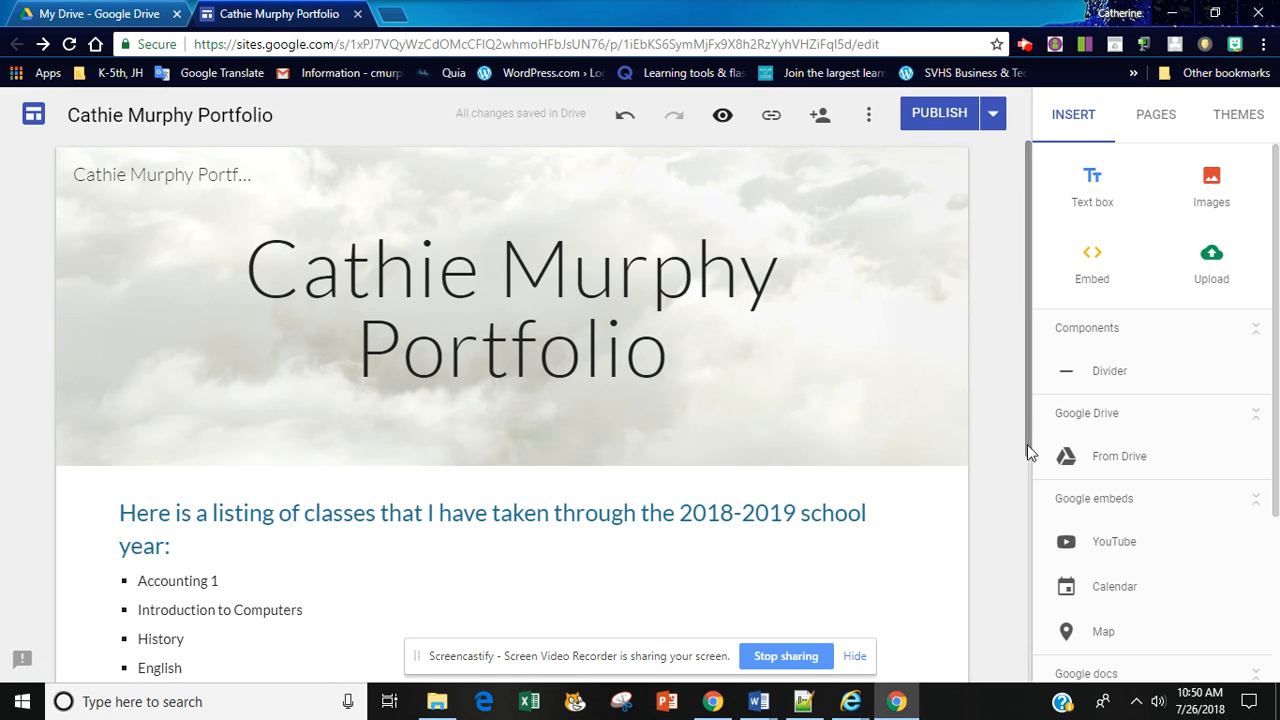
click(1029, 516)
drag(1027, 497, 1010, 248)
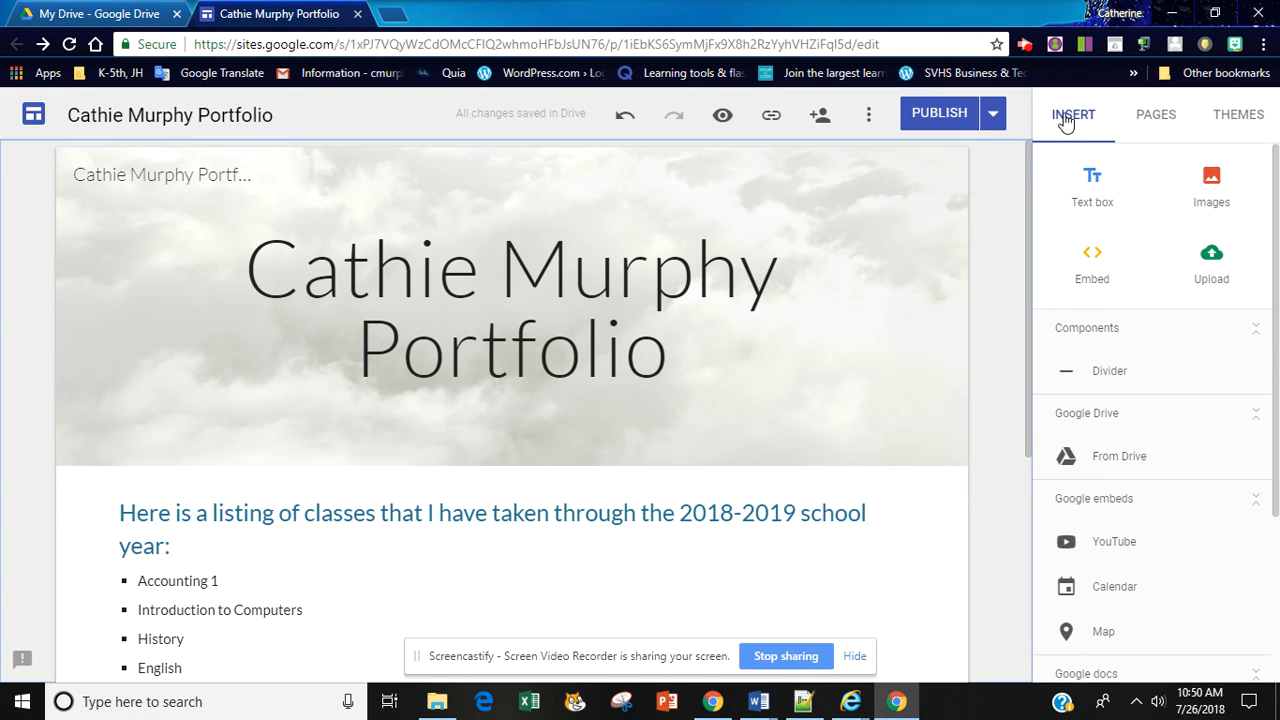
Step: Add a new page named "Accounting 1" to the site
click(1157, 118)
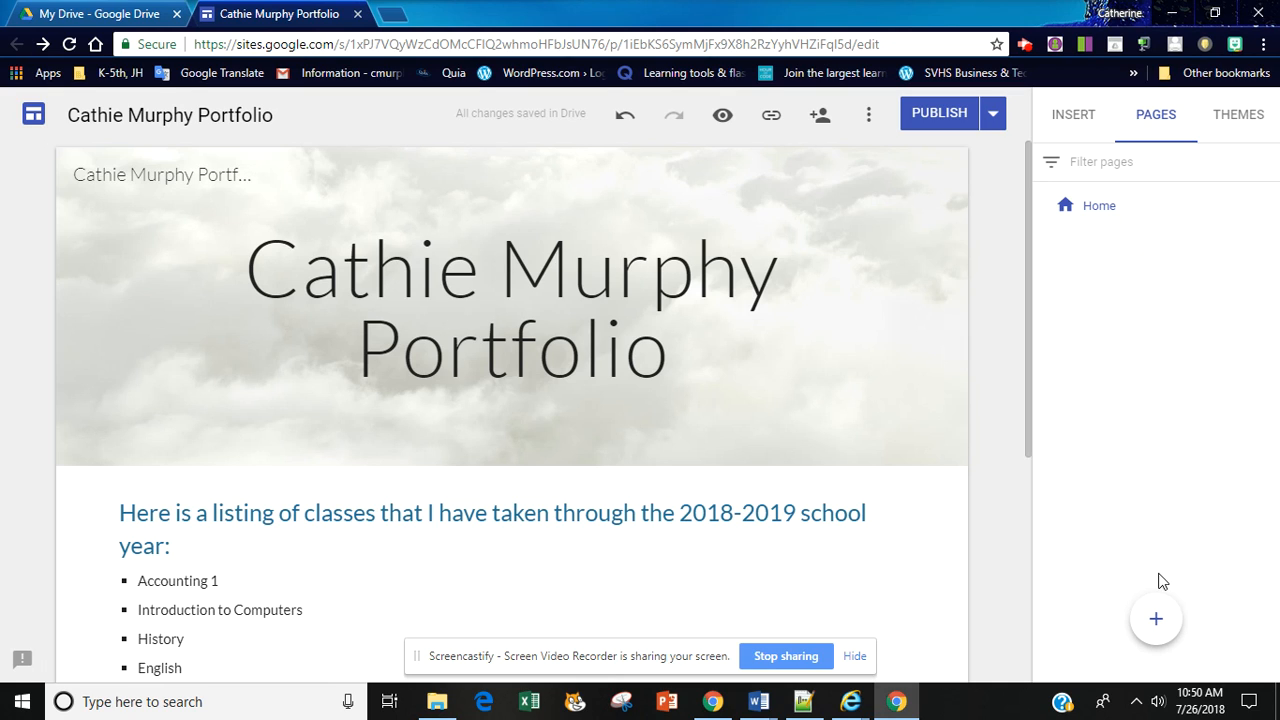
mouse_move(1150, 627)
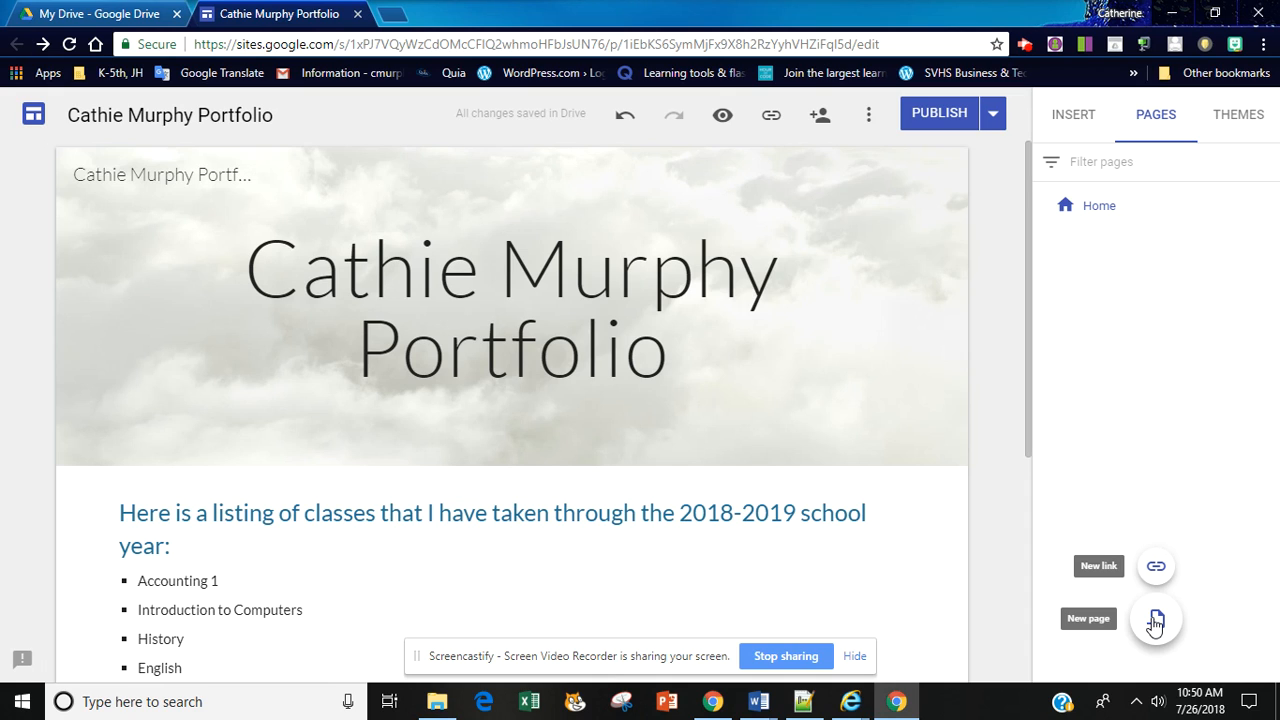
click(1155, 622)
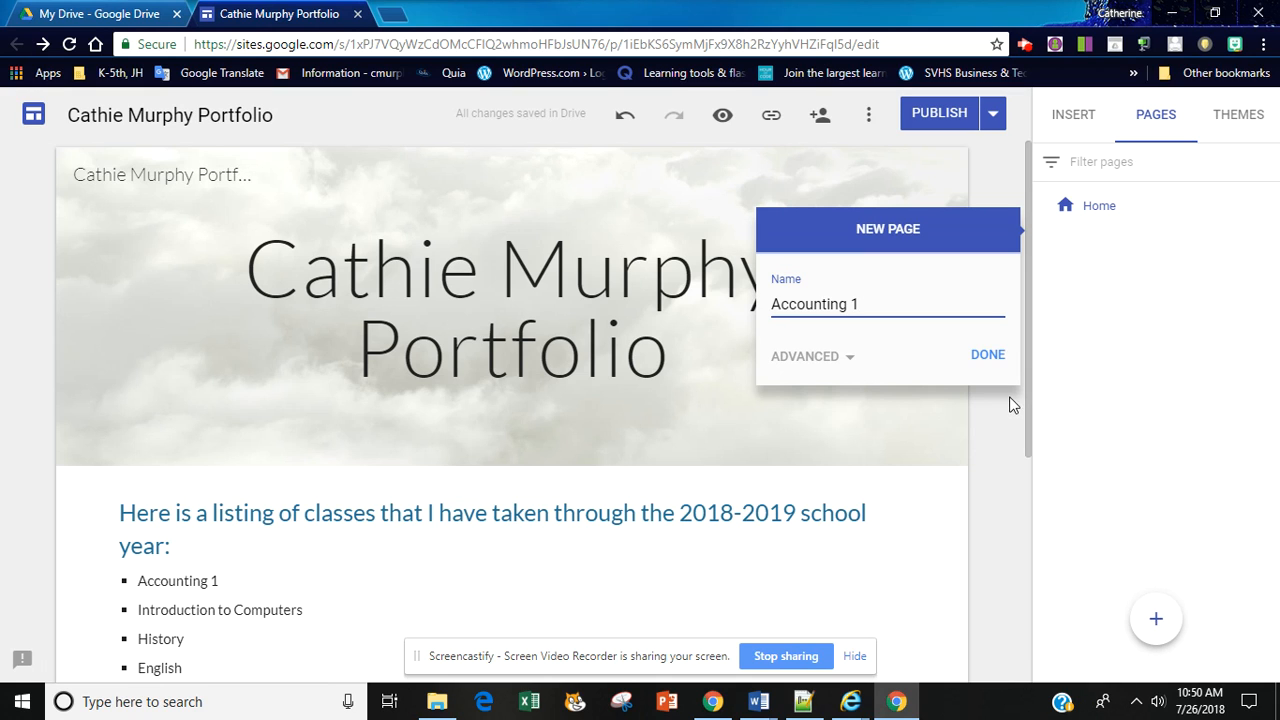
click(990, 356)
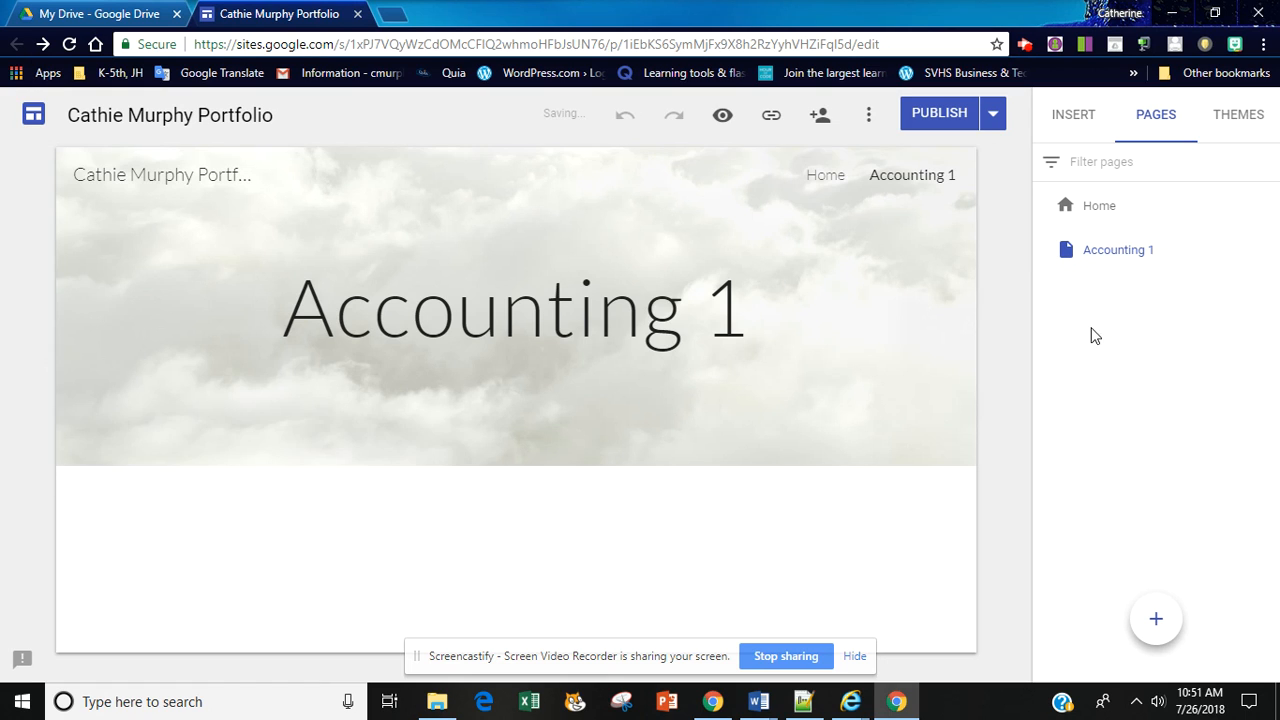
Step: Preview the site, go to Home through the phone navigation menu, and examine the page links at large-screen size
click(722, 116)
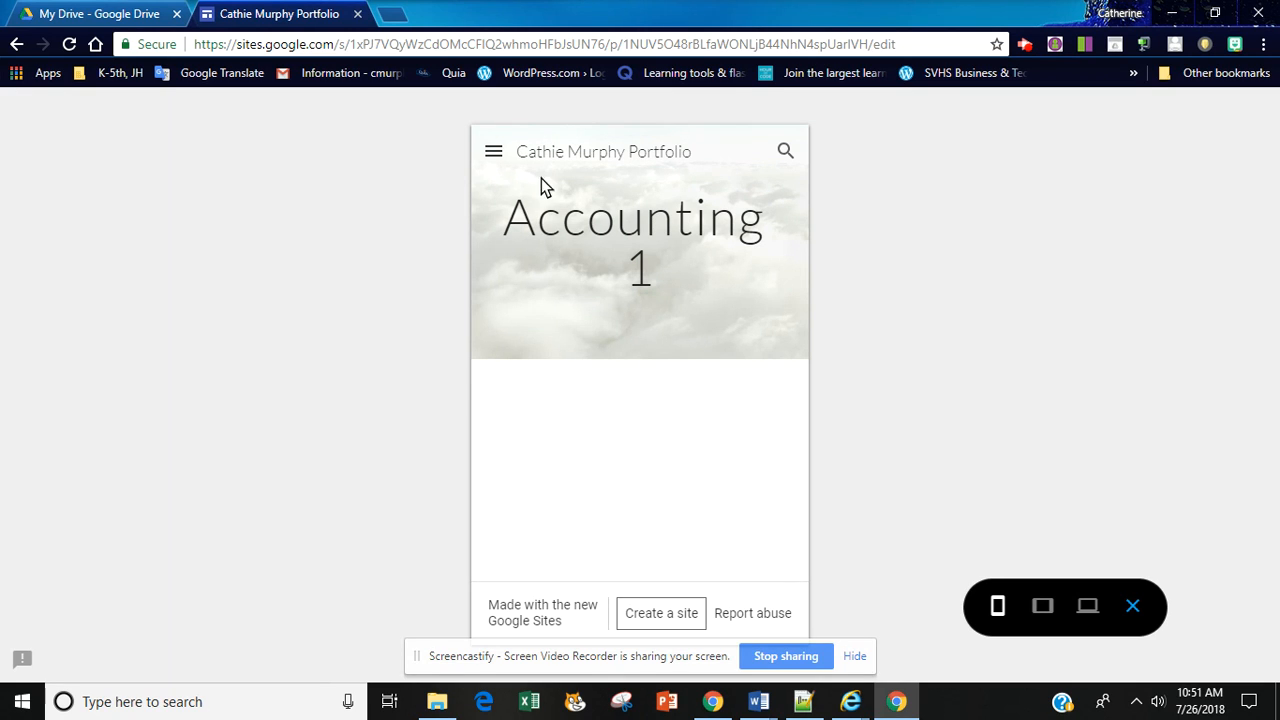
click(494, 153)
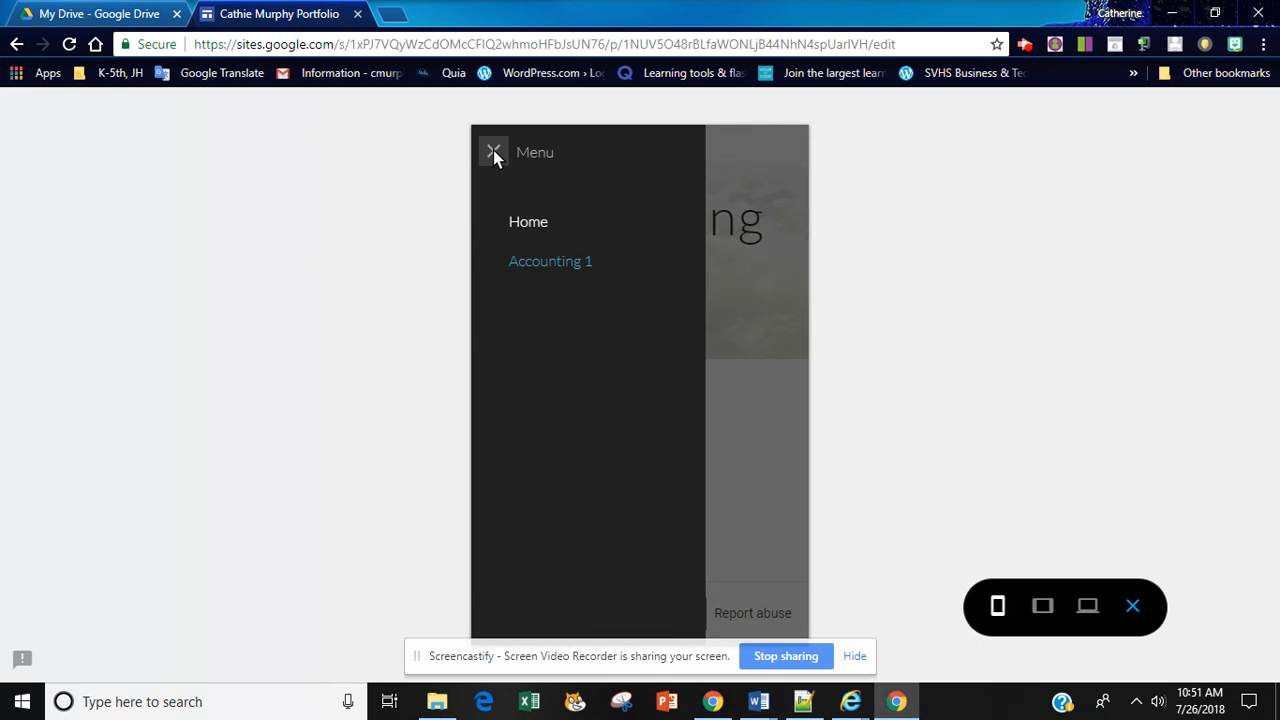
click(522, 228)
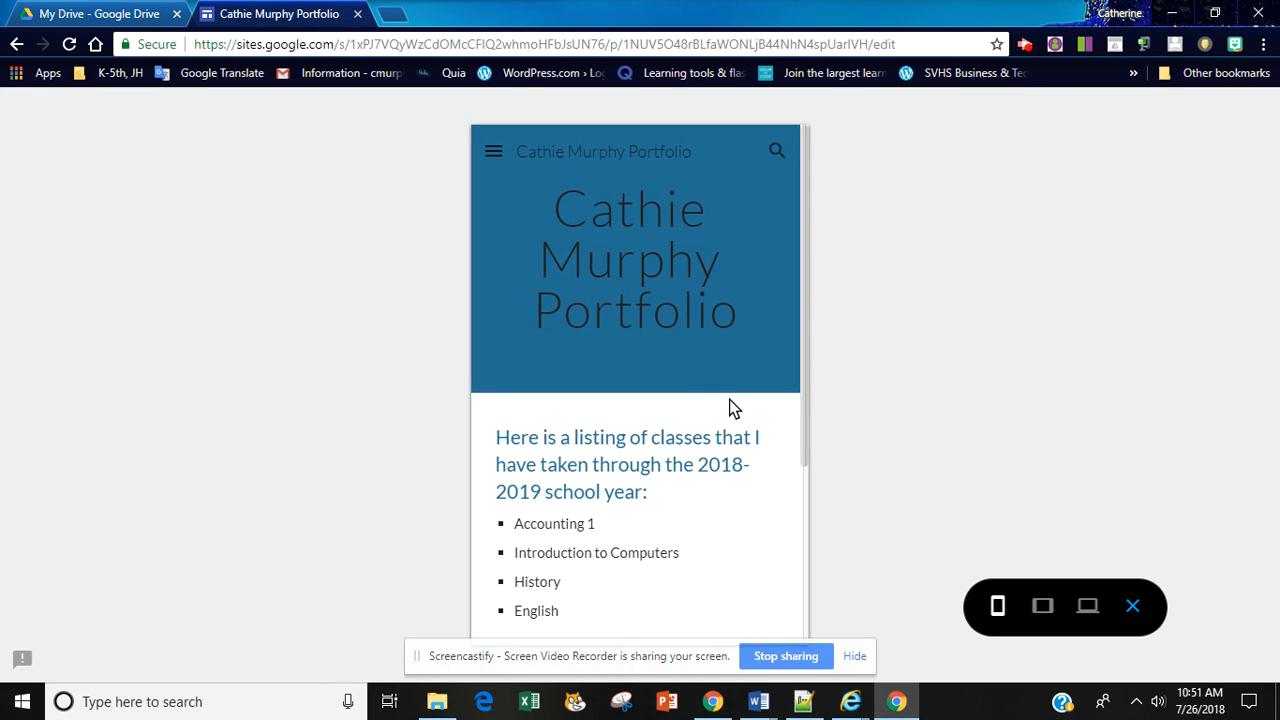
click(1087, 605)
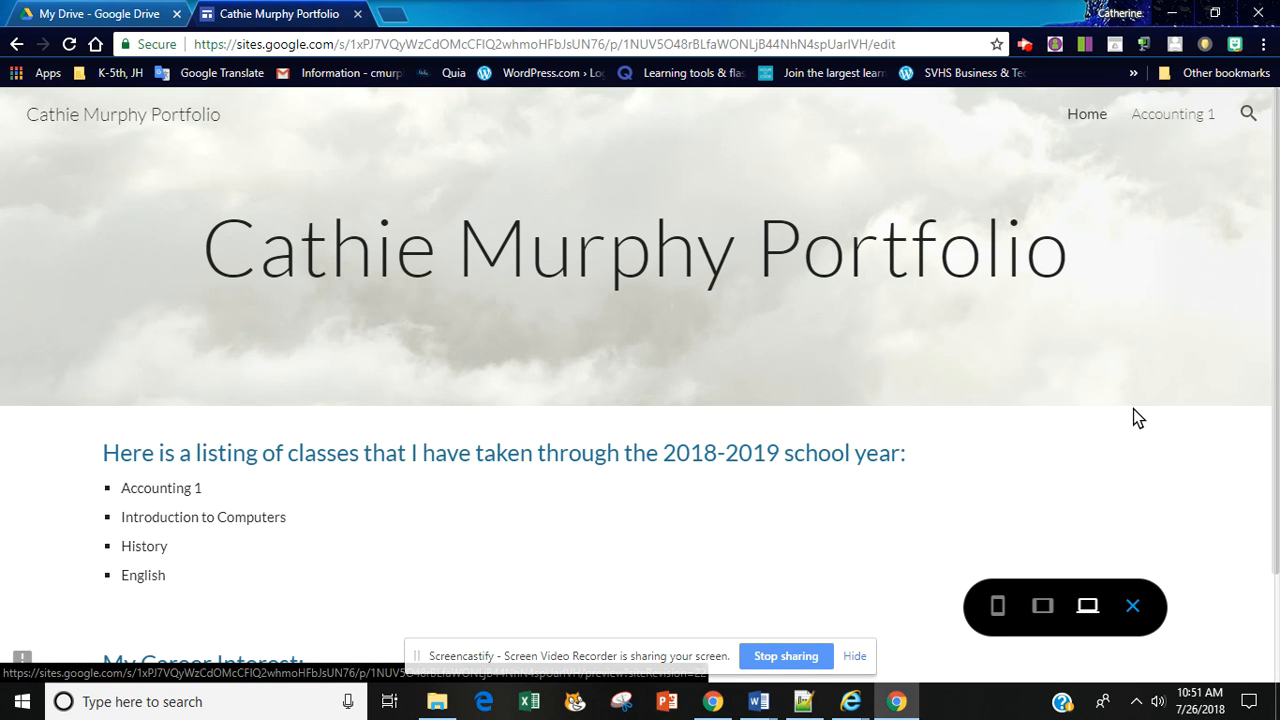
click(1132, 604)
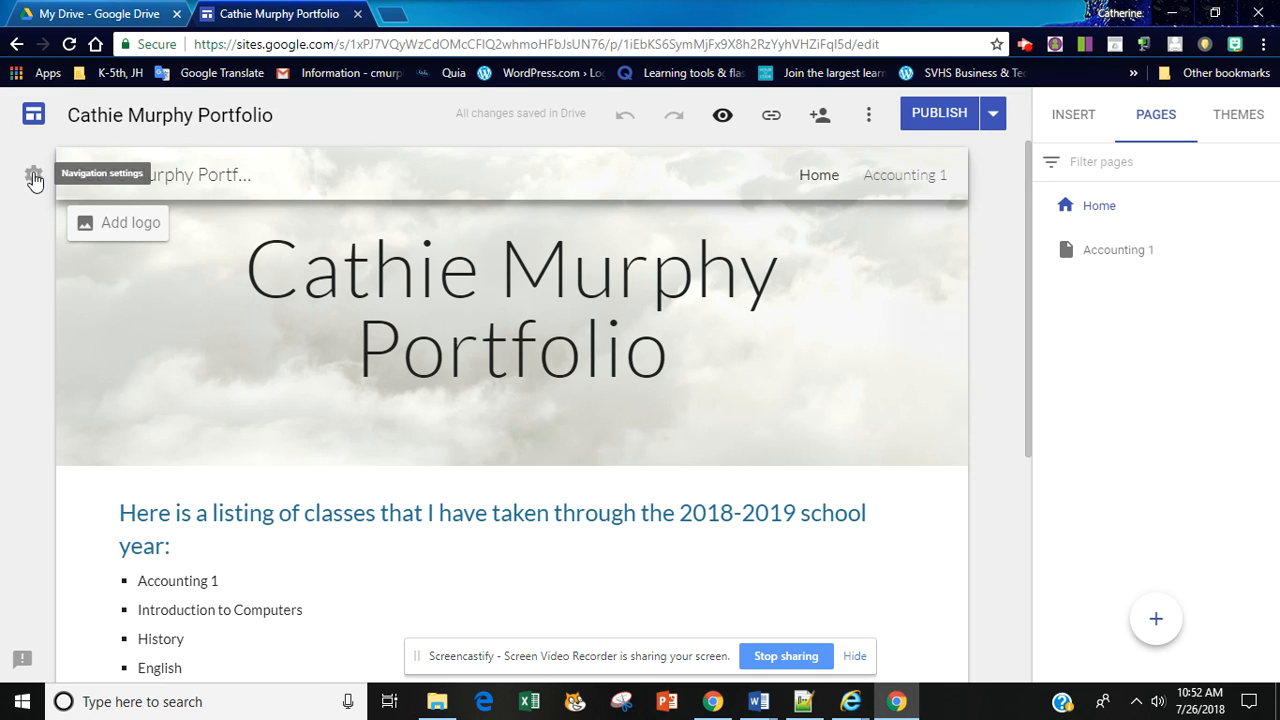
Step: Change the site's navigation mode to Side navigation and check the page list in the navigation sidebar
click(33, 177)
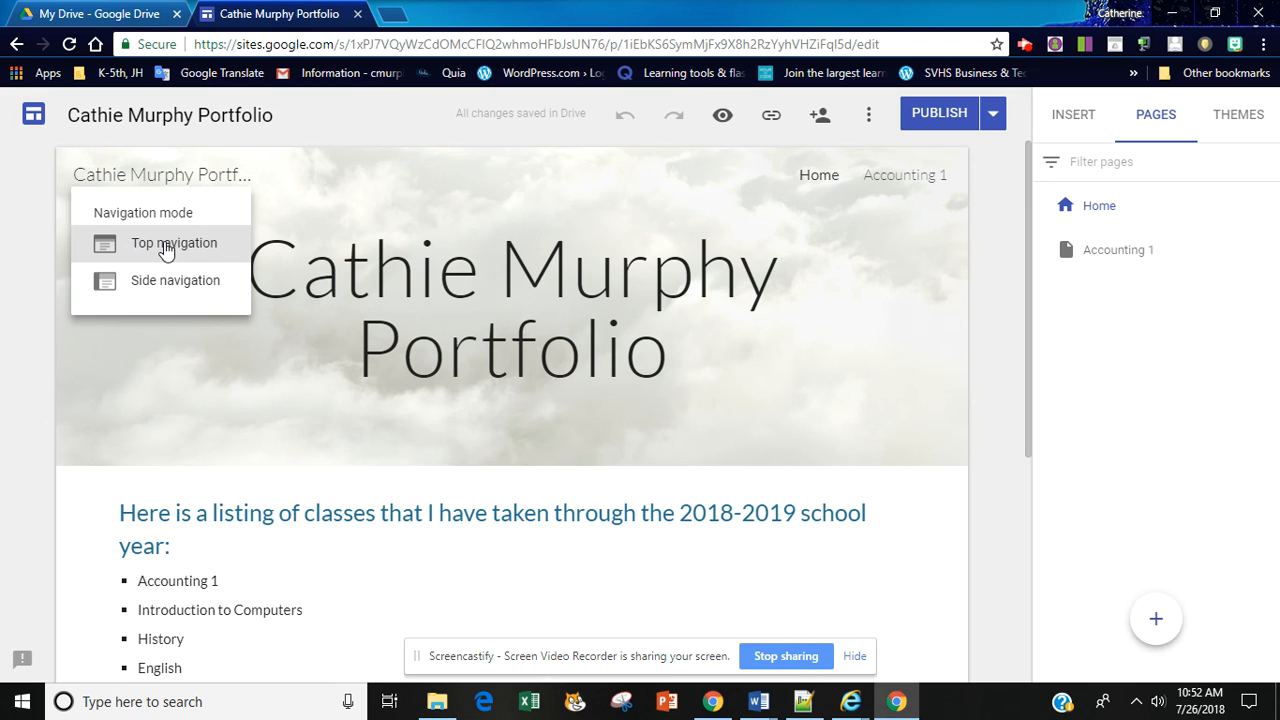
click(173, 283)
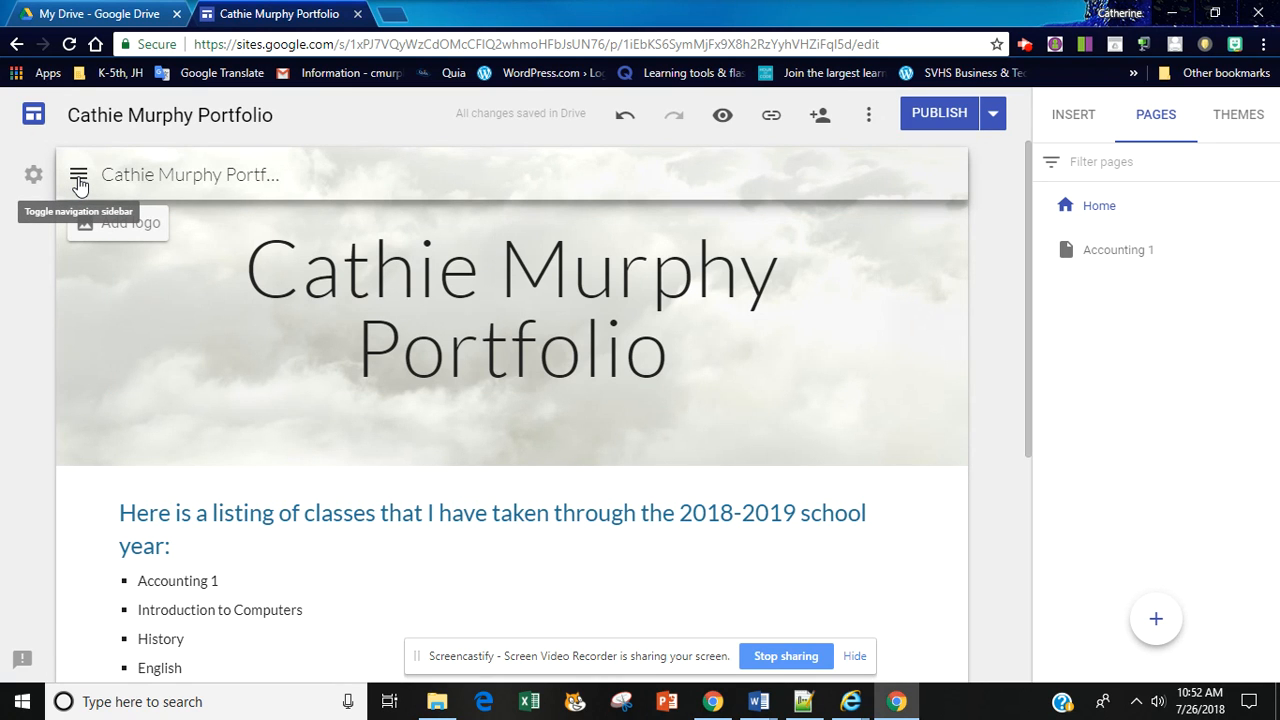
click(79, 182)
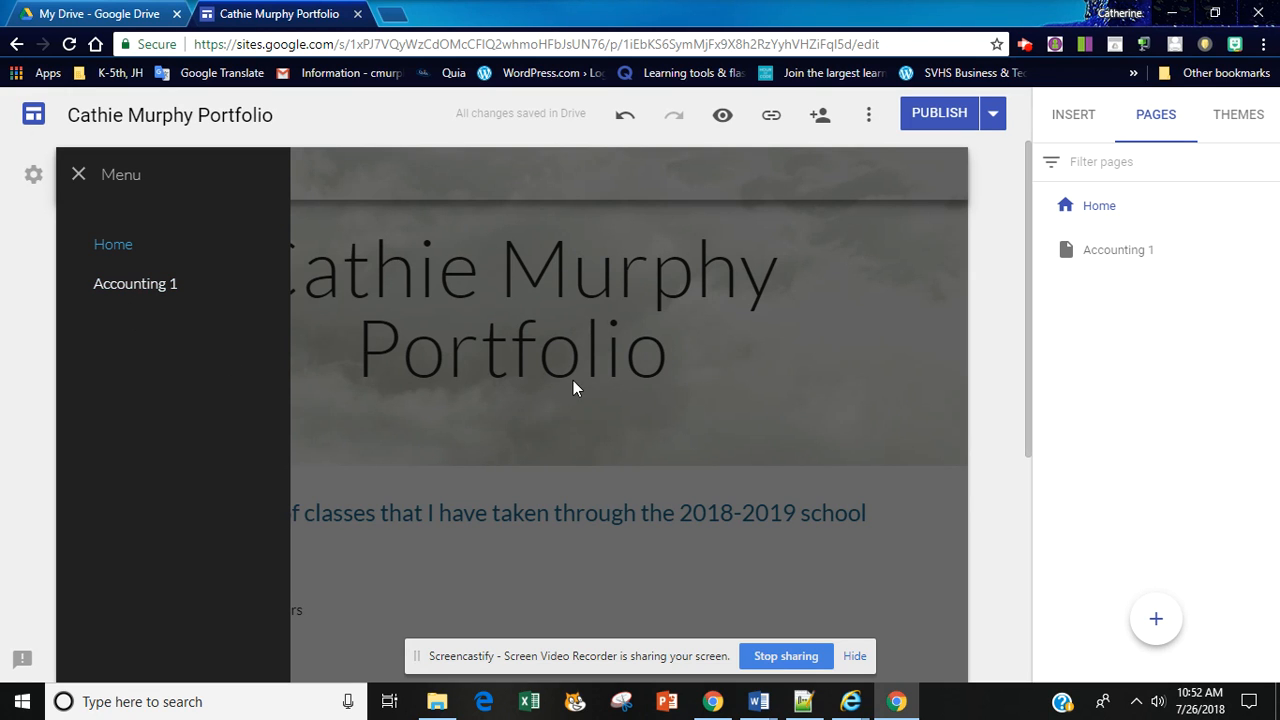
click(712, 396)
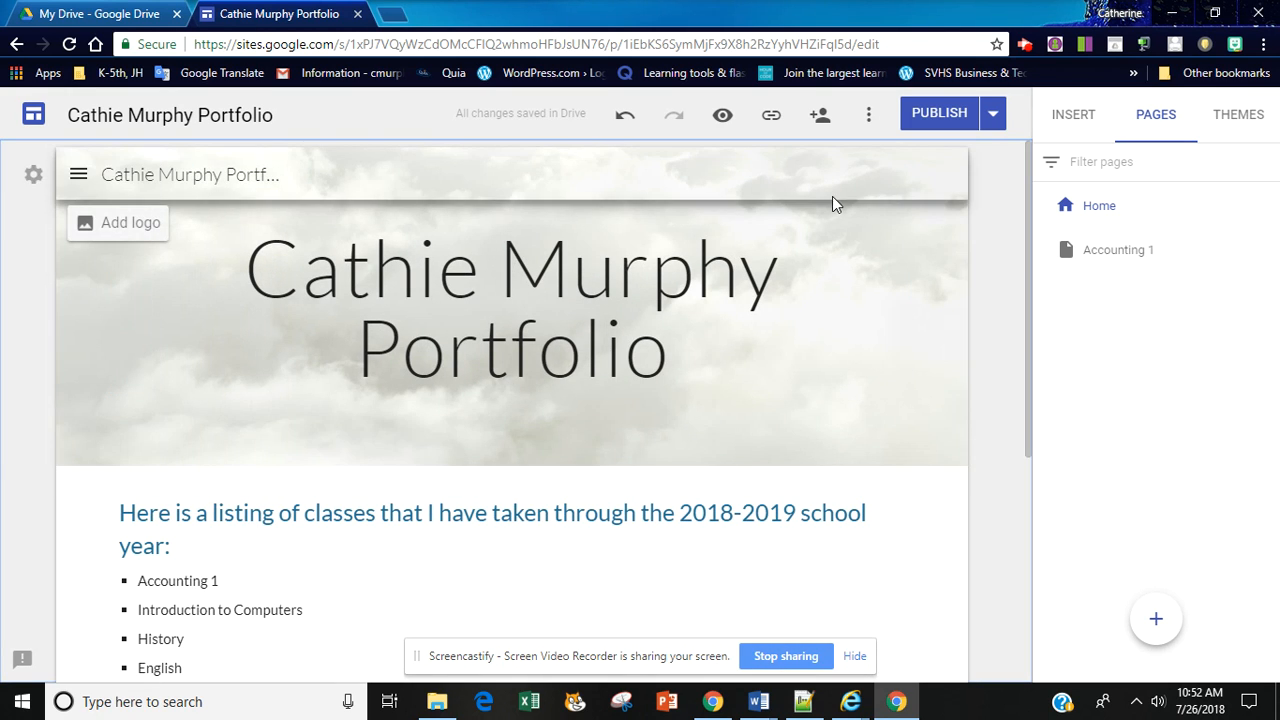
Step: Look at the published site link and republish the site with the latest changes
click(771, 115)
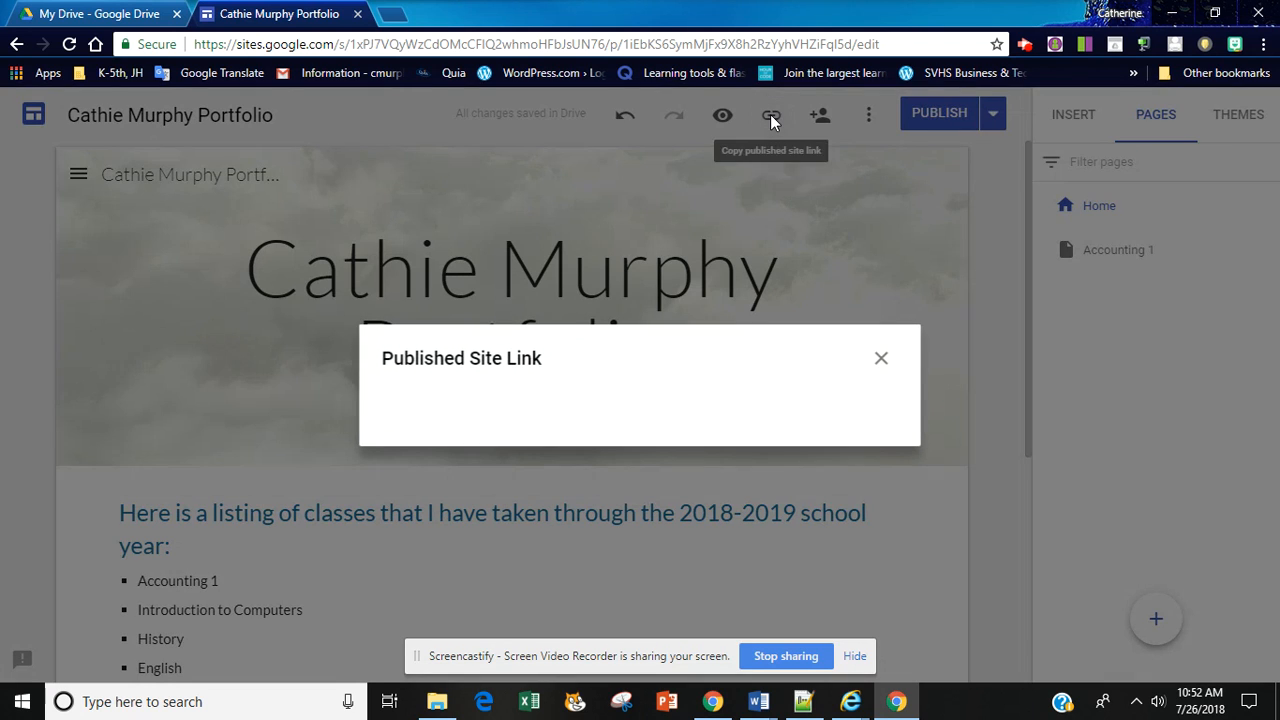
click(881, 358)
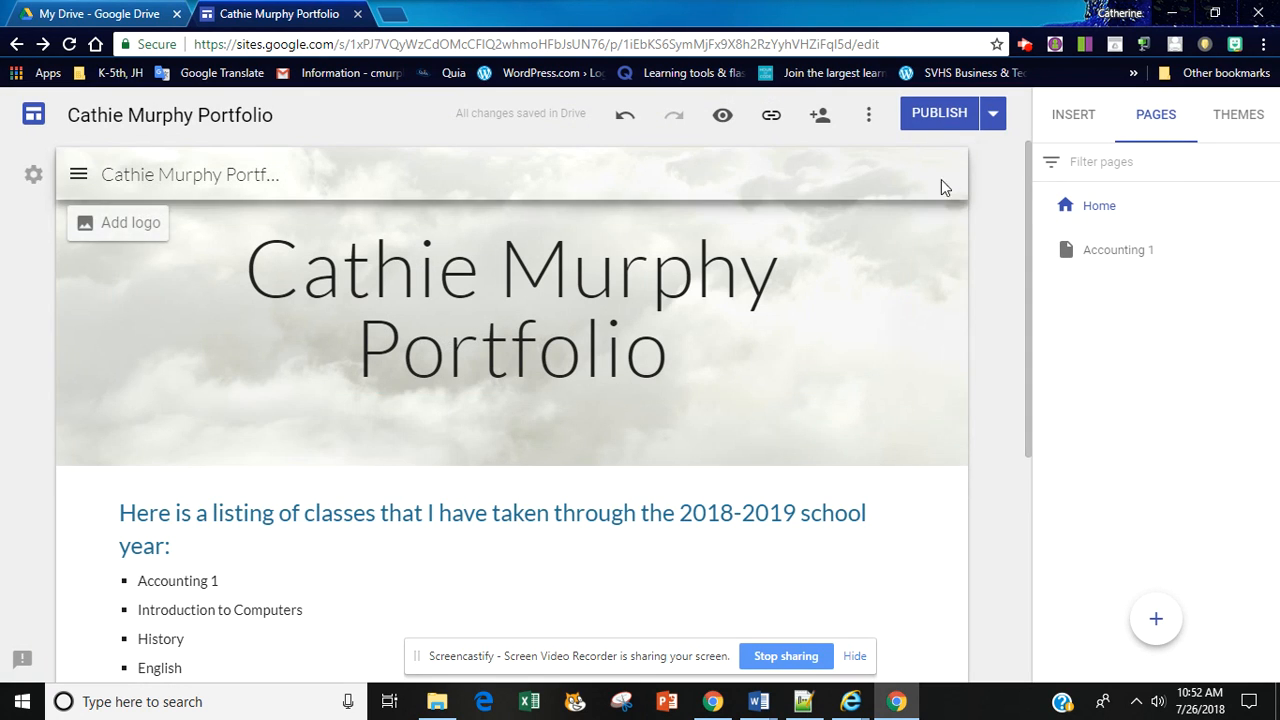
click(938, 115)
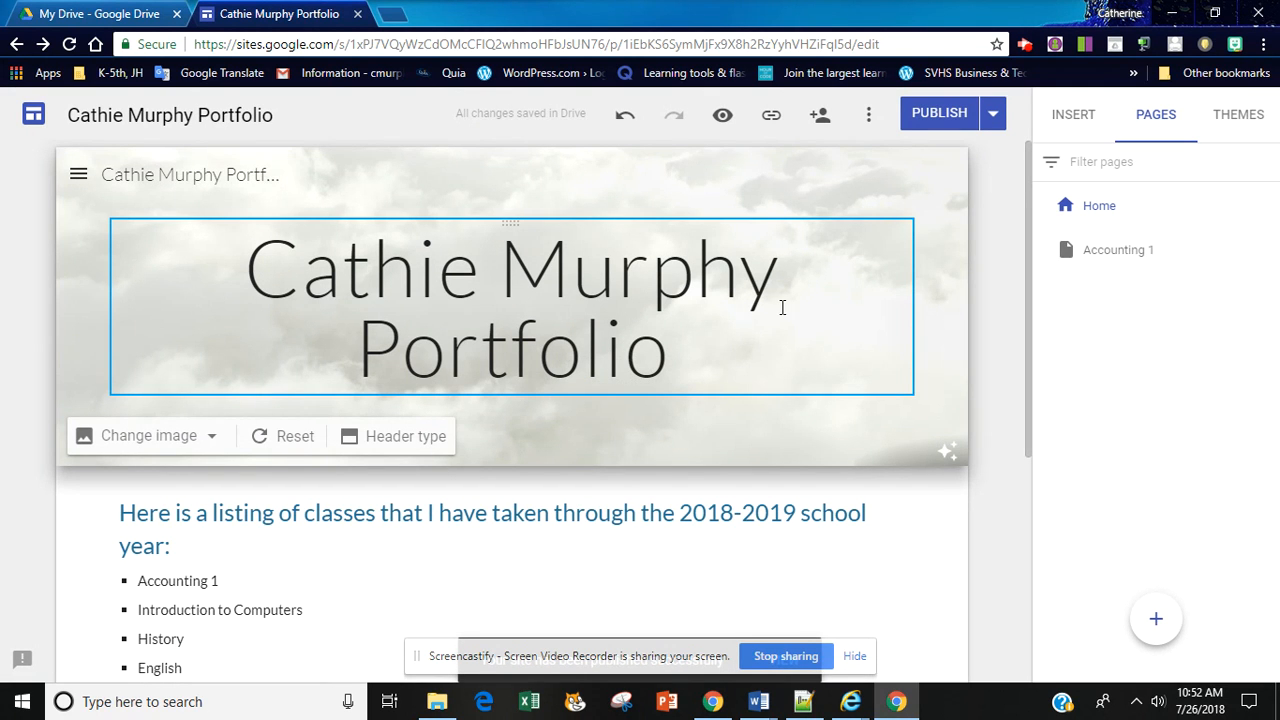
Step: Preview the home page with its side navigation at large-screen size, then return to editing
click(782, 307)
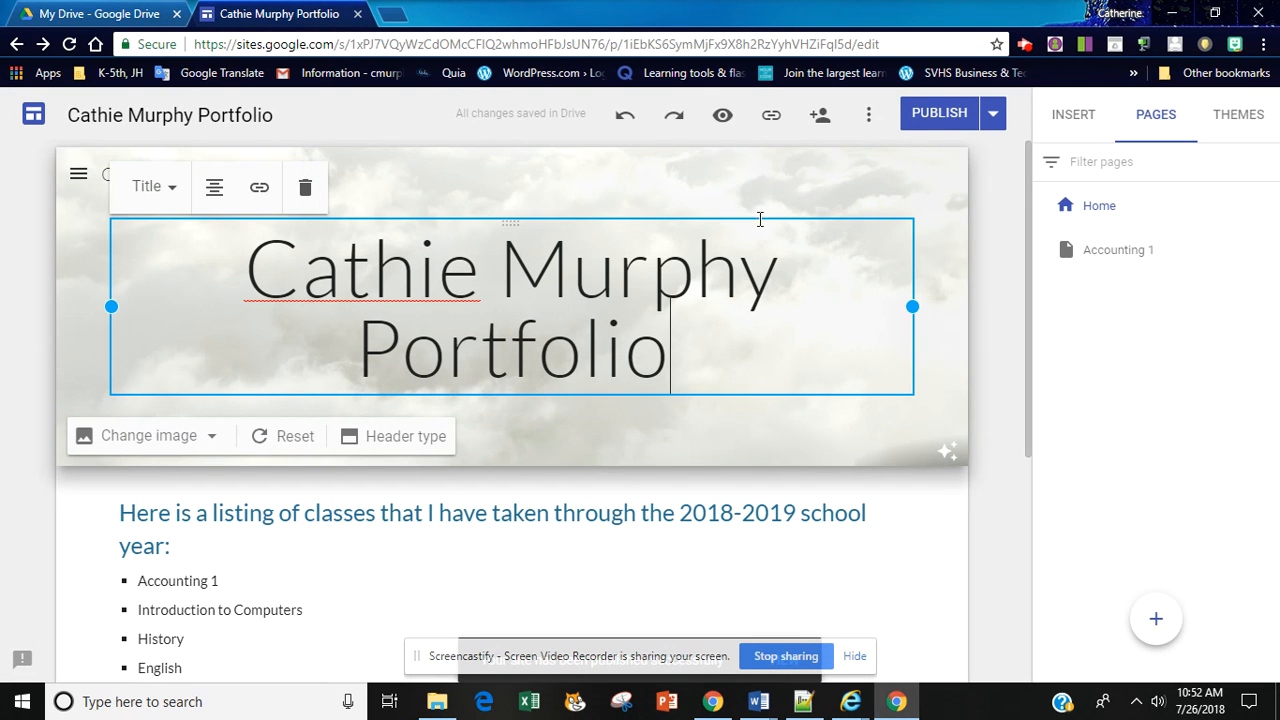
click(722, 118)
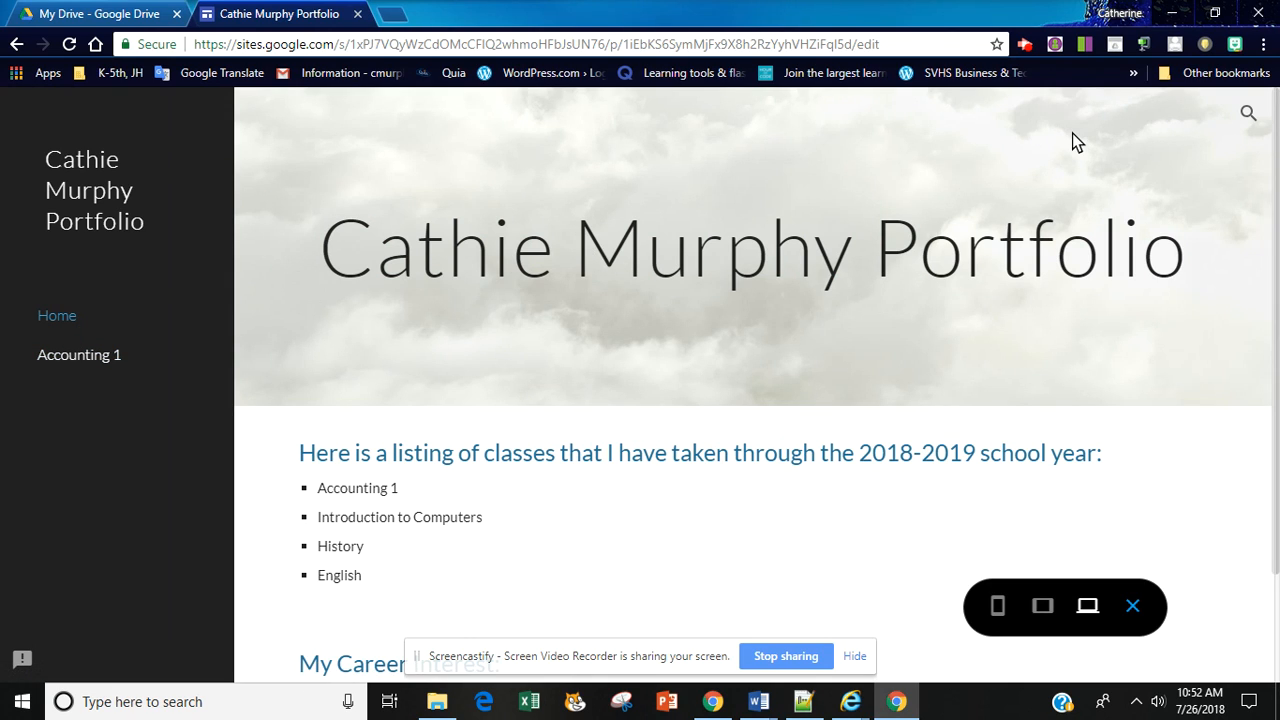
click(1133, 605)
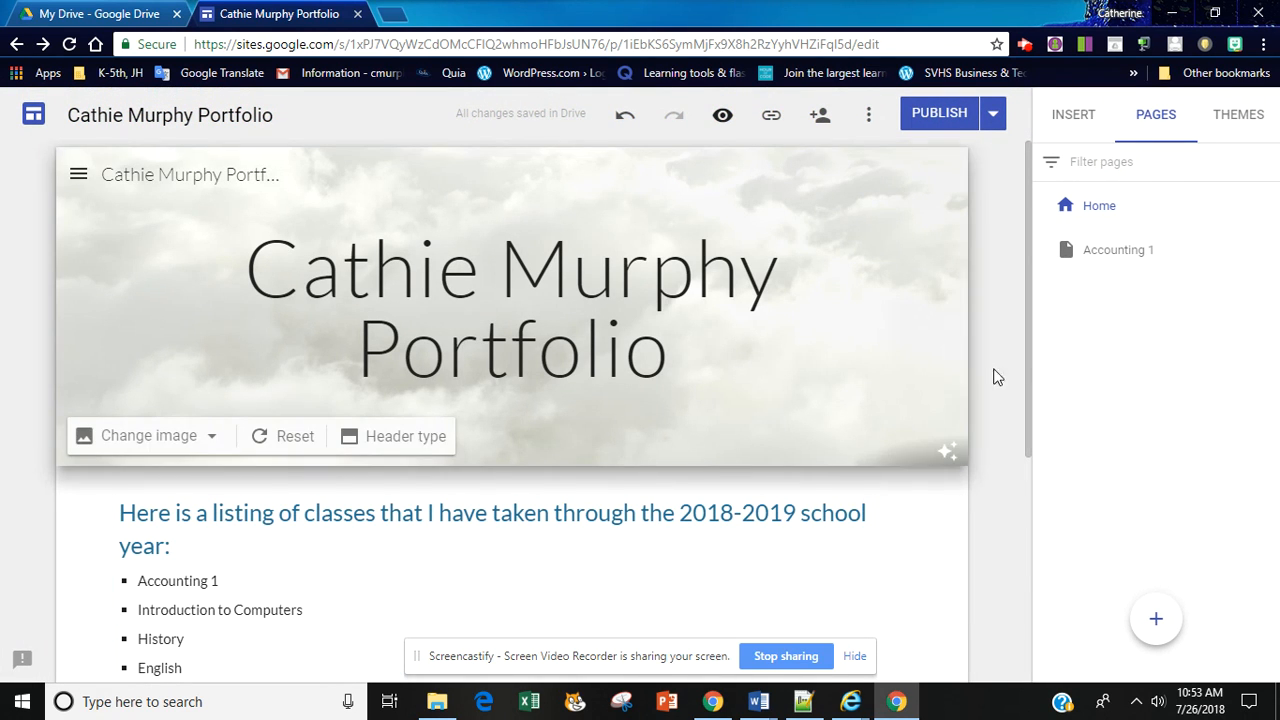
Step: Add a subpage named "Chapter 1" under the Accounting 1 page and check its place in the navigation sidebar
click(1096, 258)
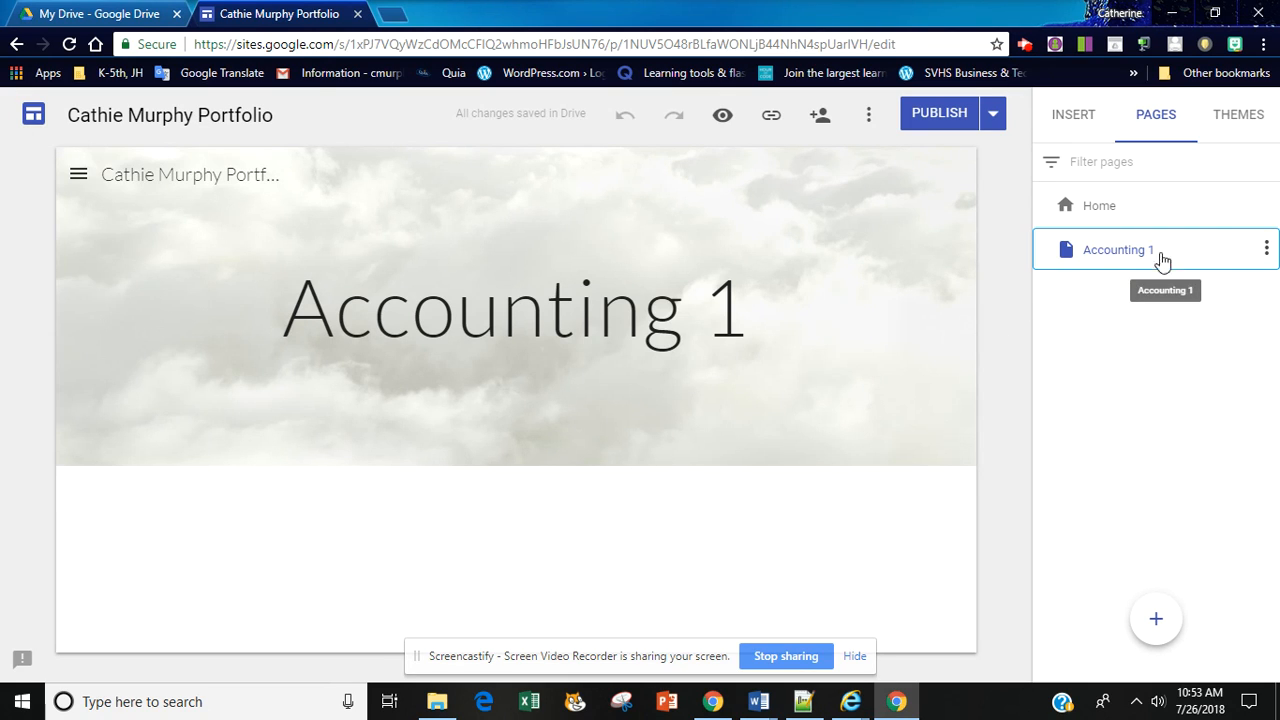
click(1266, 250)
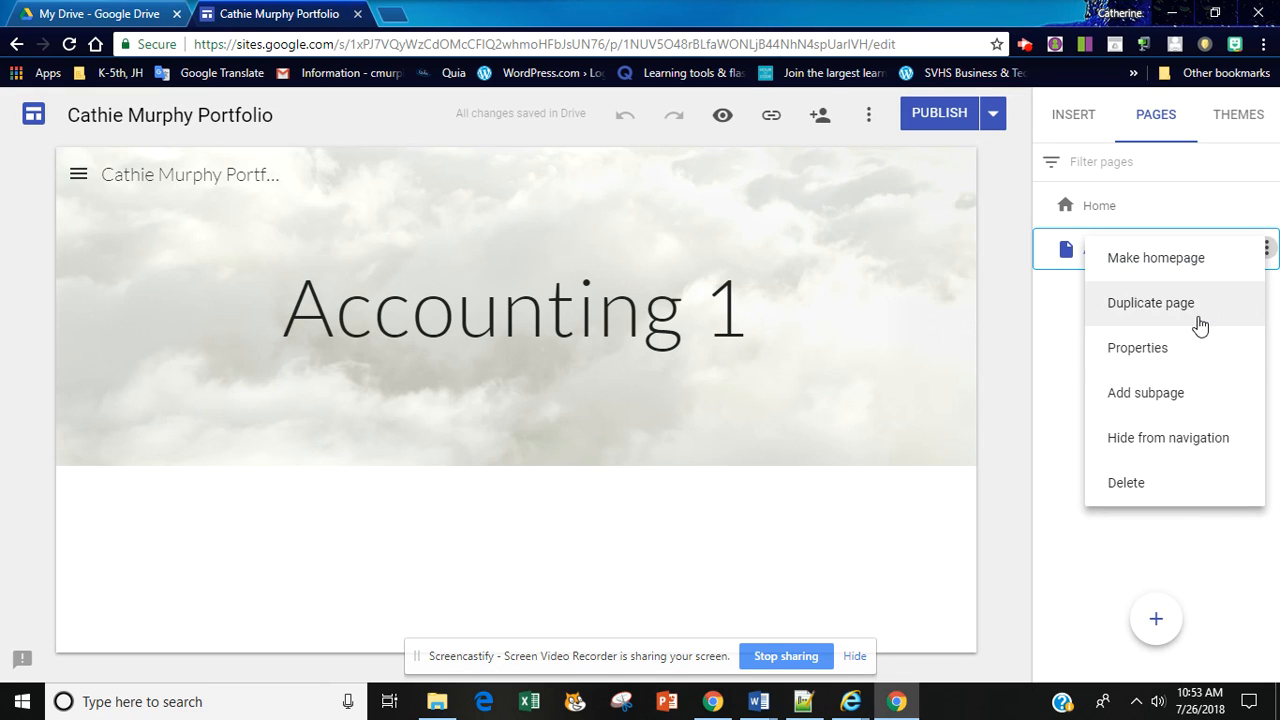
click(1159, 397)
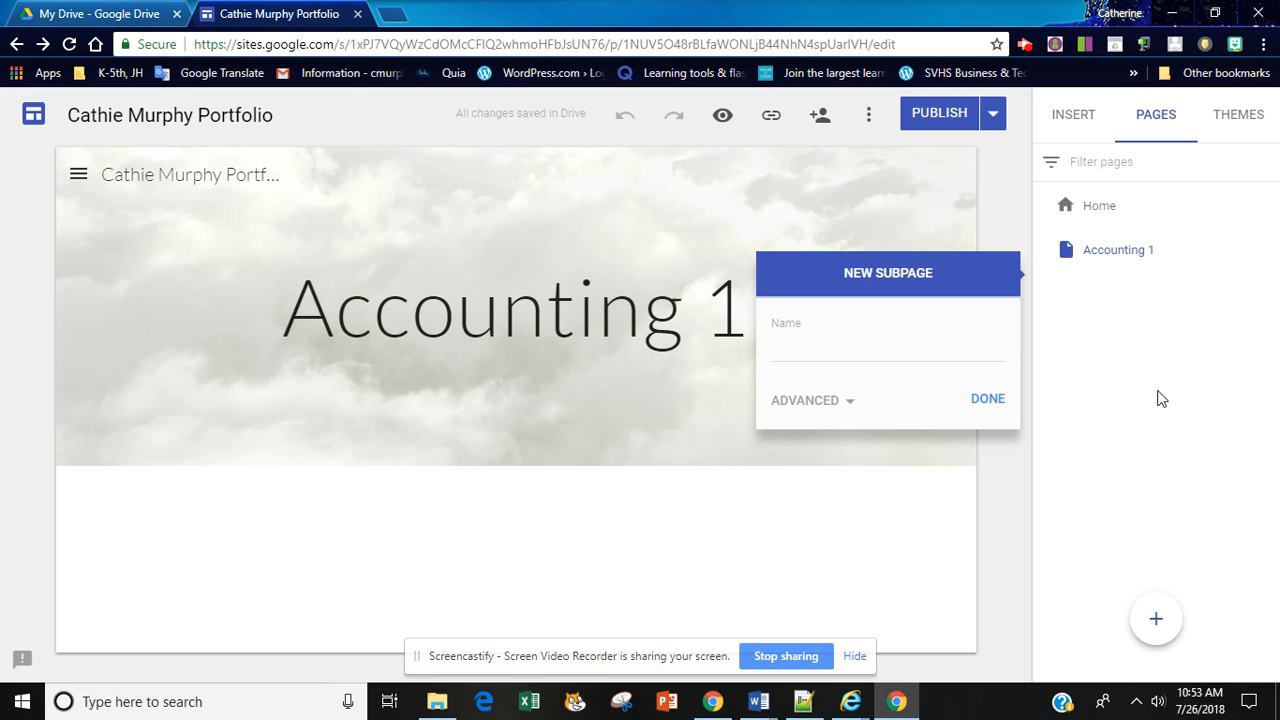
double_click(916, 308)
click(797, 353)
text(Chapter 1)
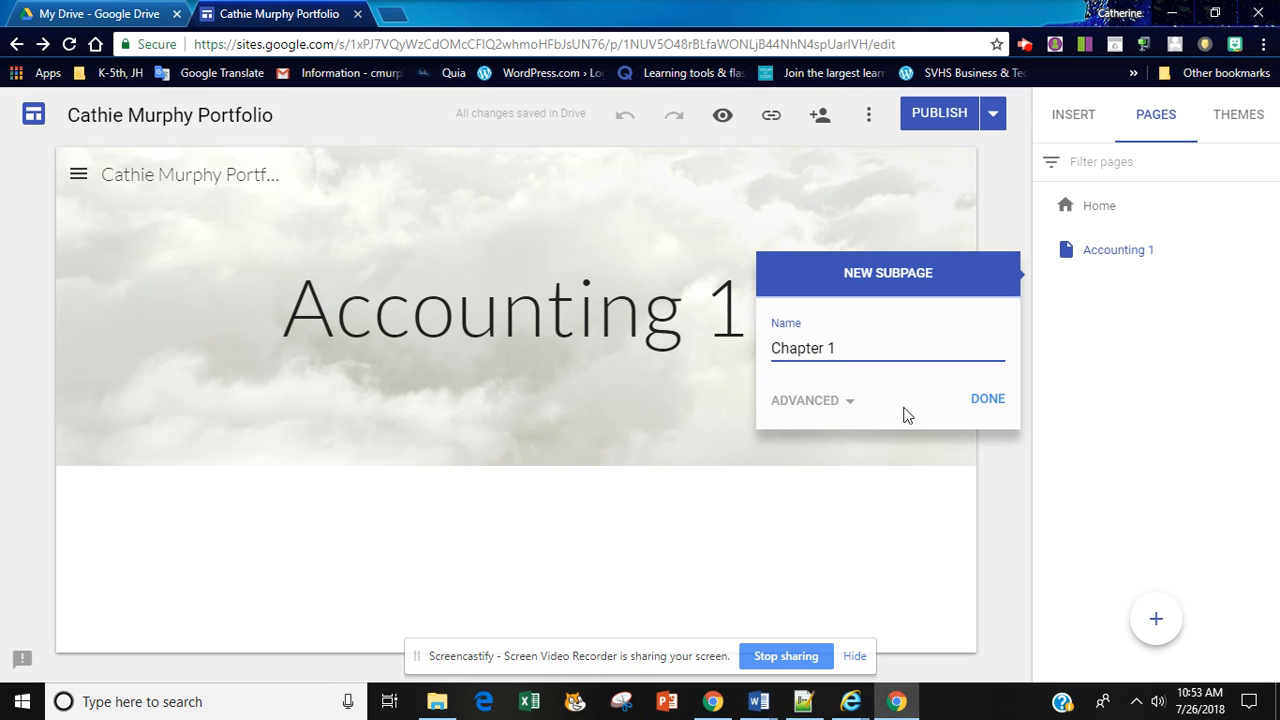
click(991, 405)
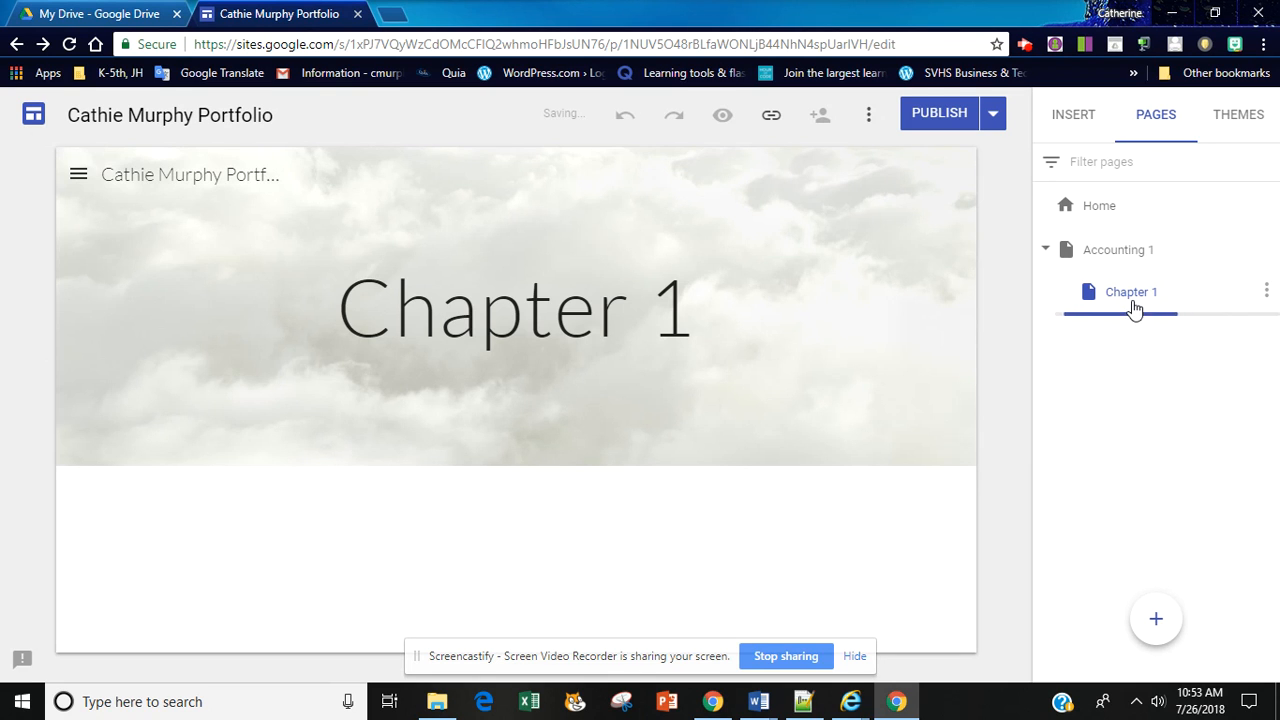
click(80, 178)
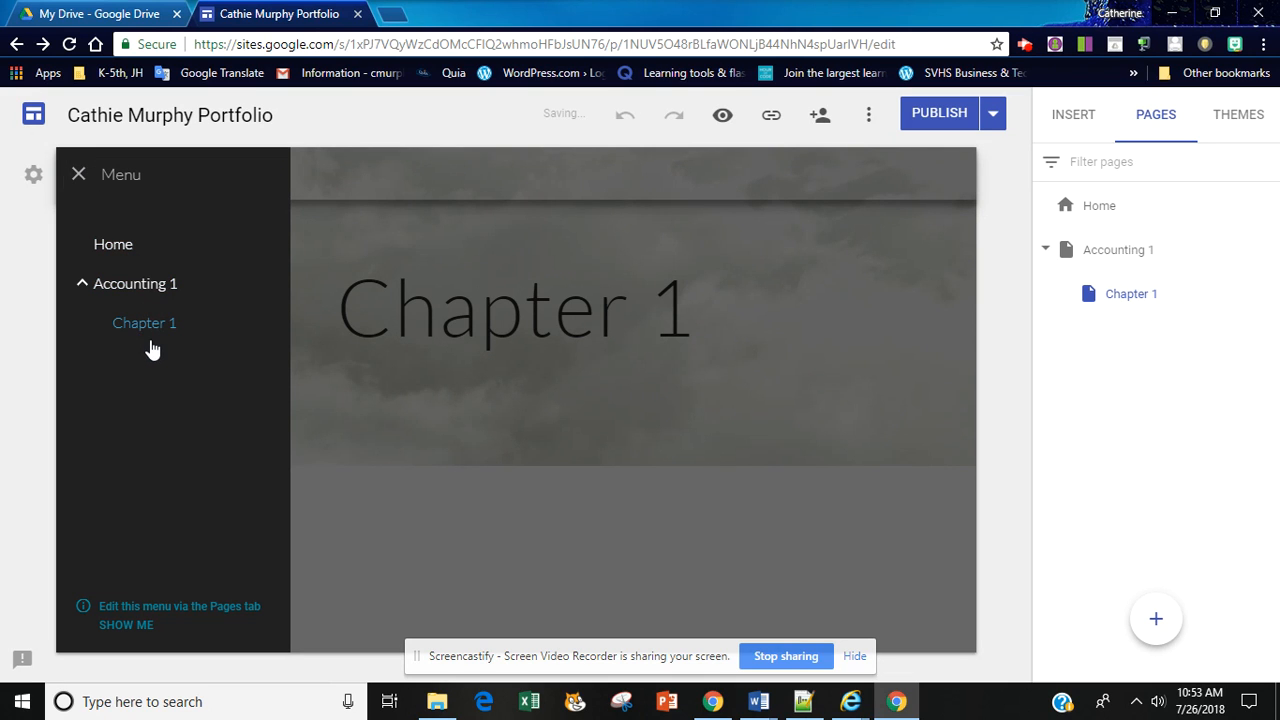
click(557, 431)
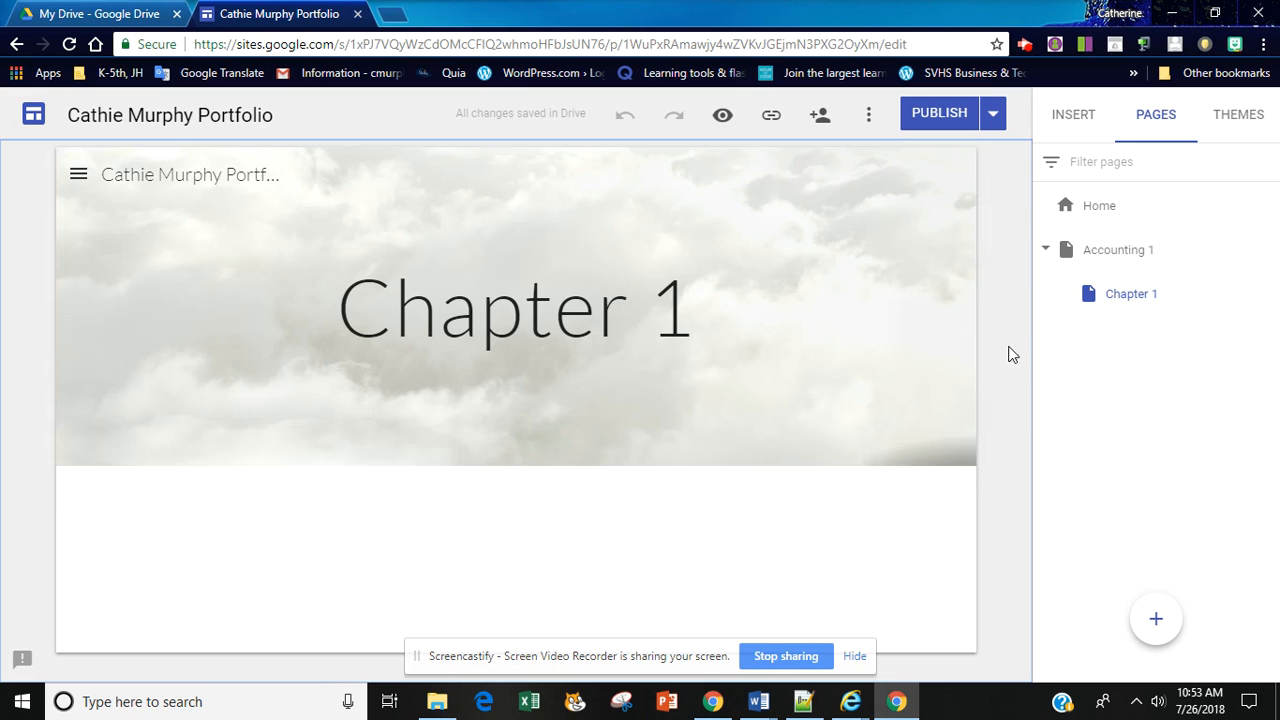
Step: Add a text box to the Accounting 1 page and enter "Explain why you are taking Accounting"
click(1106, 258)
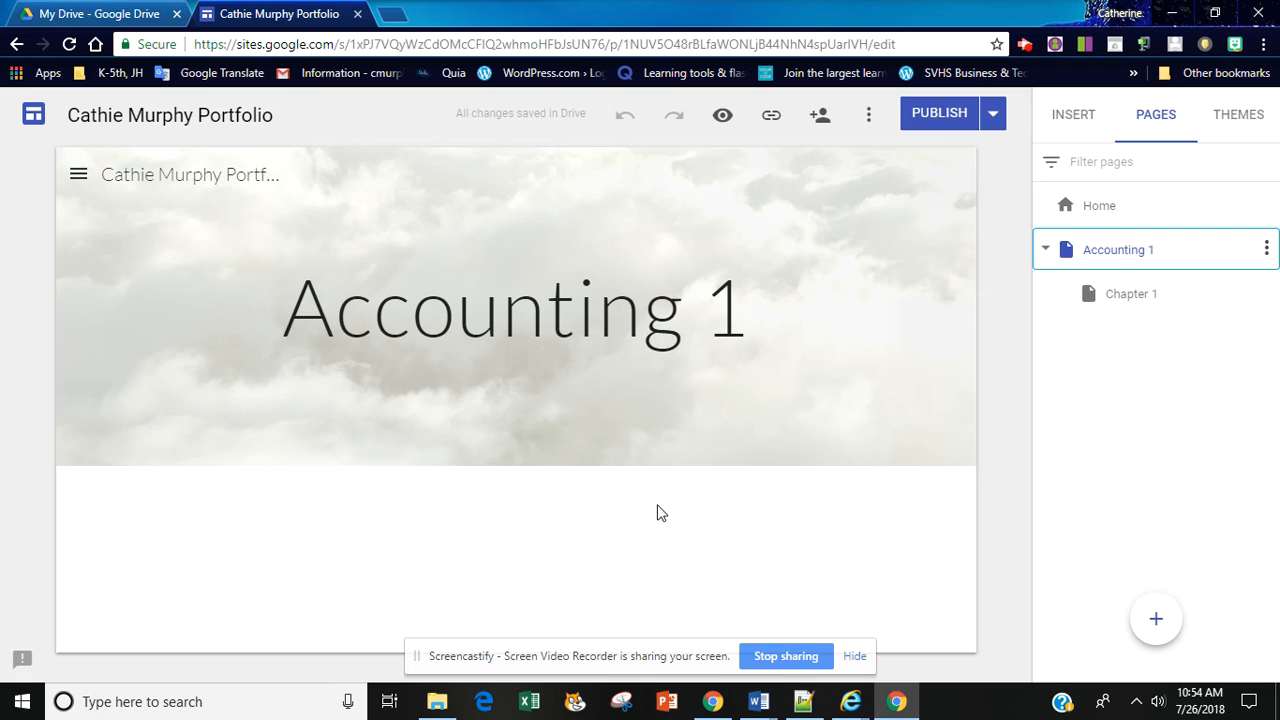
click(1073, 117)
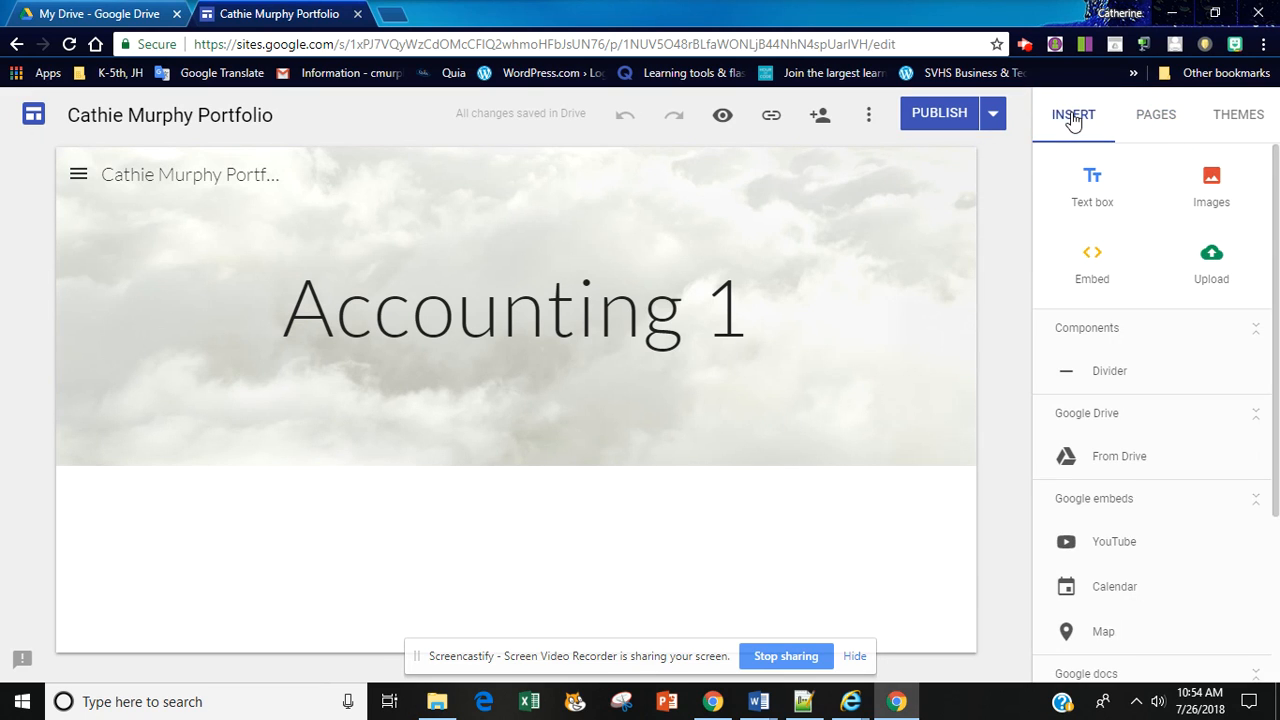
click(1093, 190)
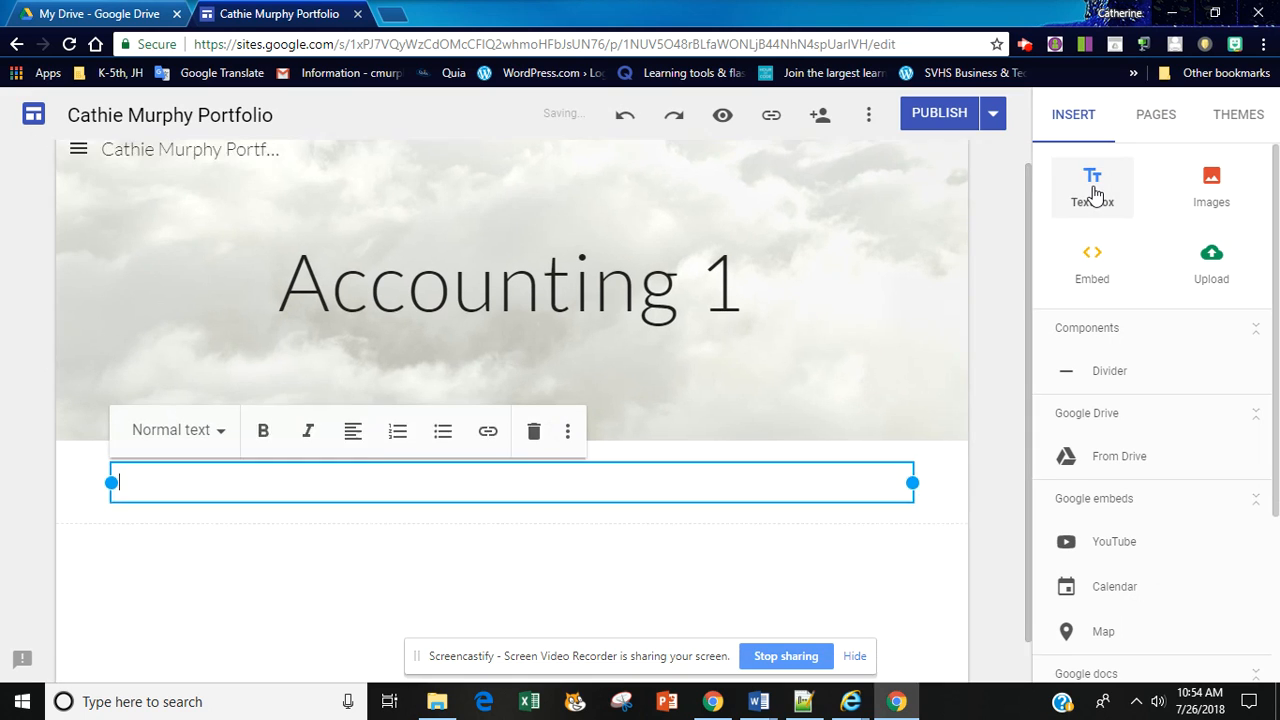
text(Expl)
text(a)
key(BackSpace)
text(lain why)
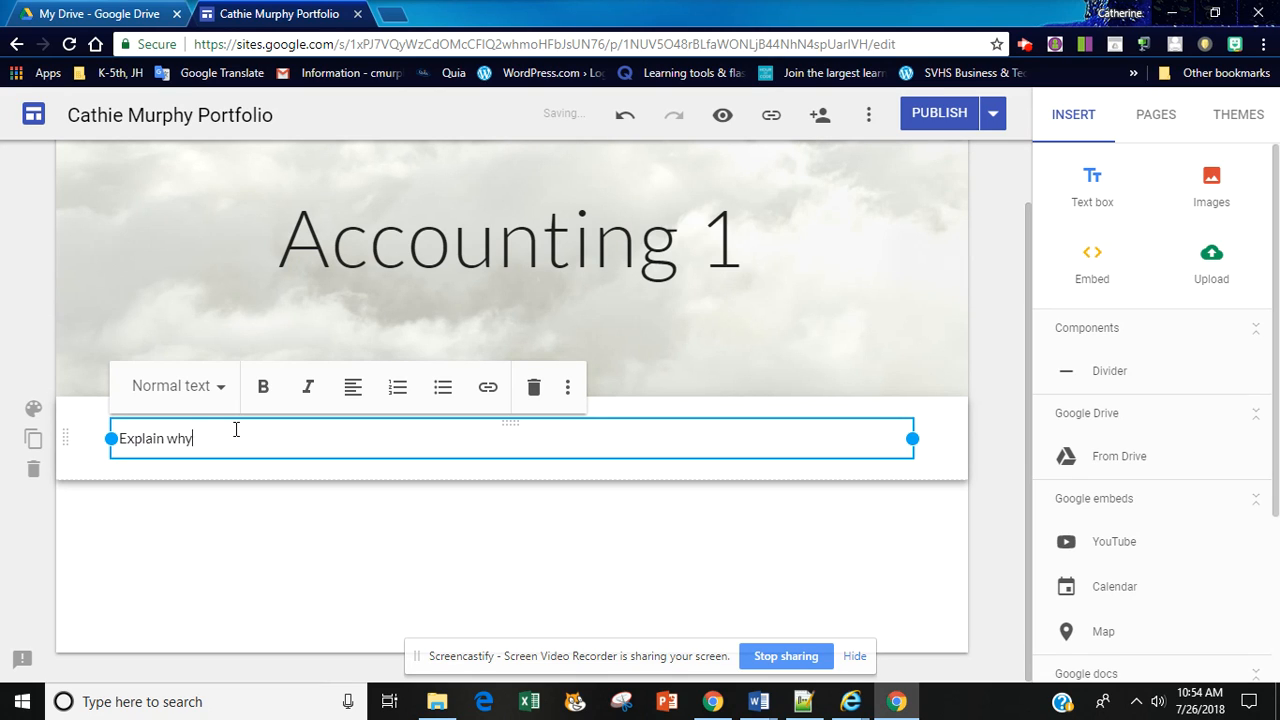
text( you are taking Accounting)
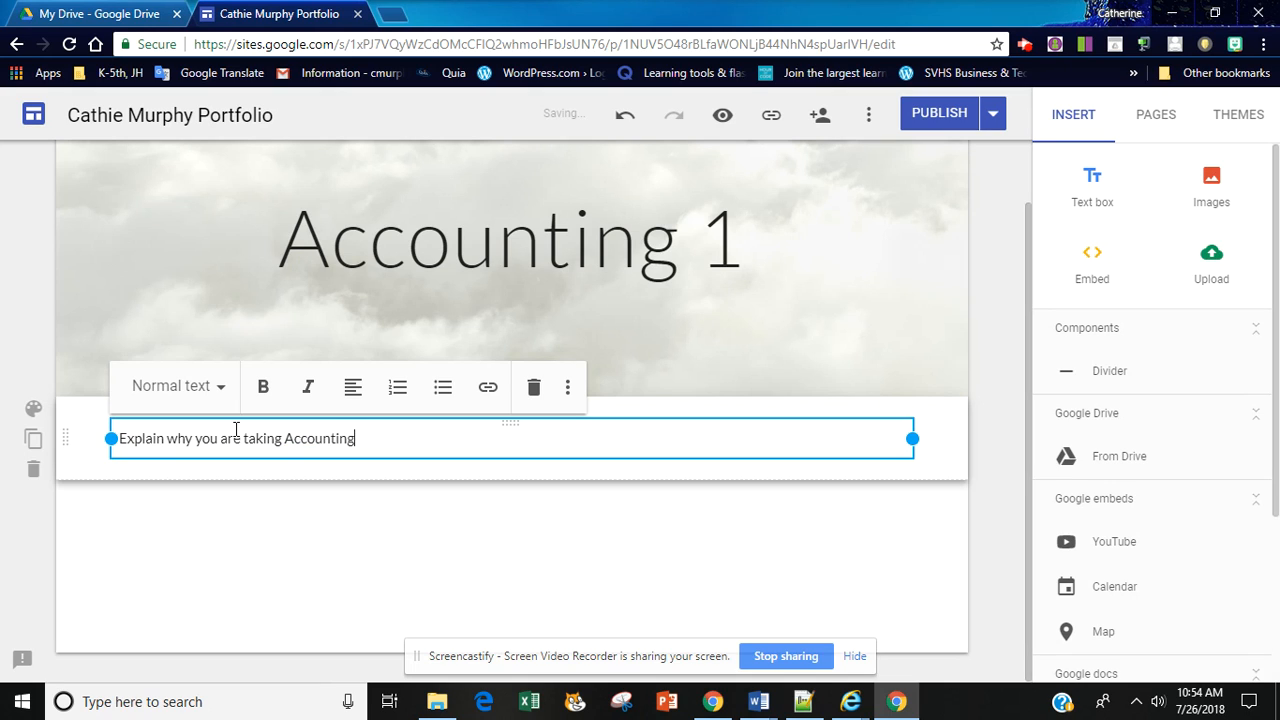
text(. Include this, how you think Accounting will hl)
Step: Continue the prompt with ". Include this, how you think Accounting will help you in your future." and start a new paragraph
key(BackSpace)
text(ep)
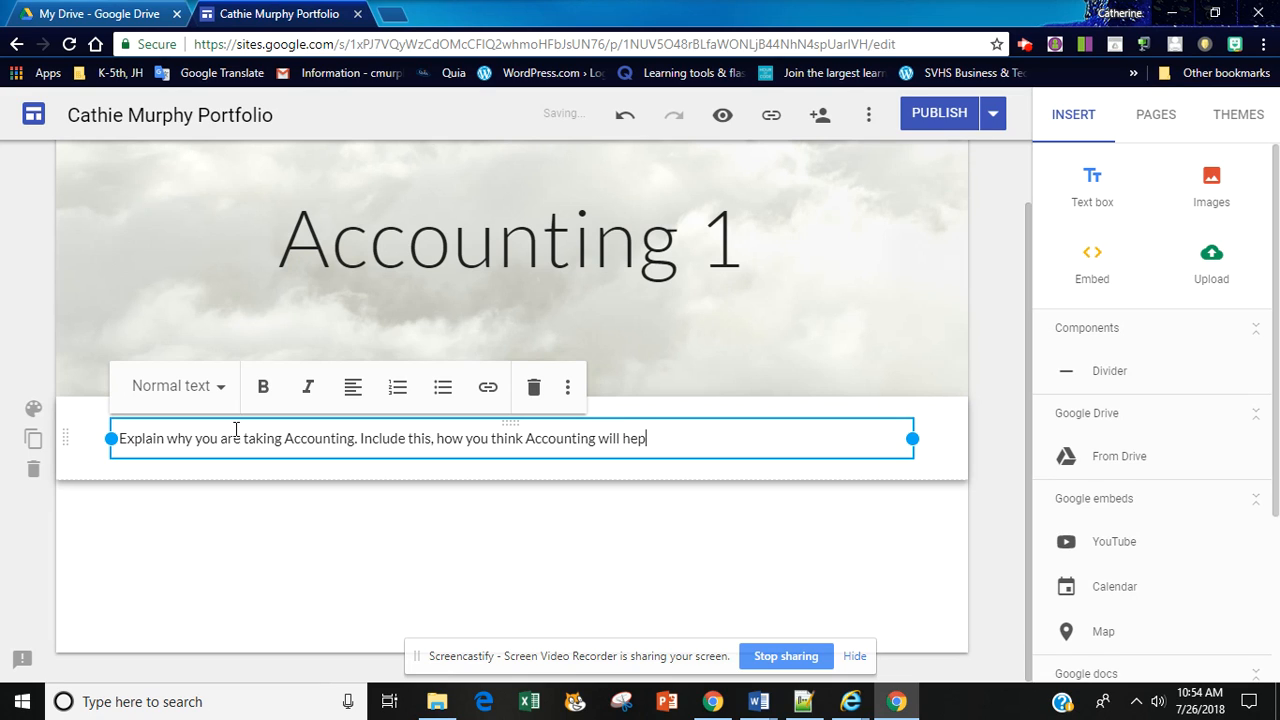
text( yo)
key(BackSpace)
key(BackSpace)
text(lp you in your future.)
key(Return)
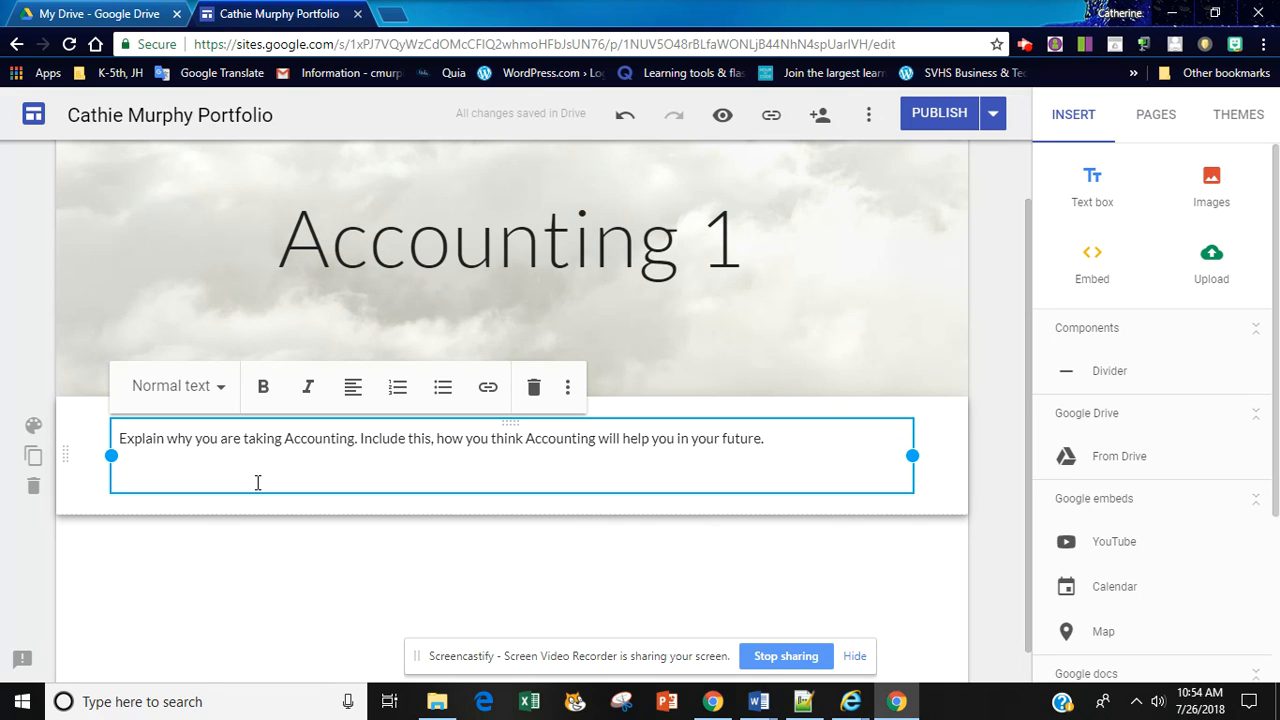
Step: Write the sentence "I took Accounting to learn whether I want to explore this class as a potential career." below the prompt
text(I took Accounting)
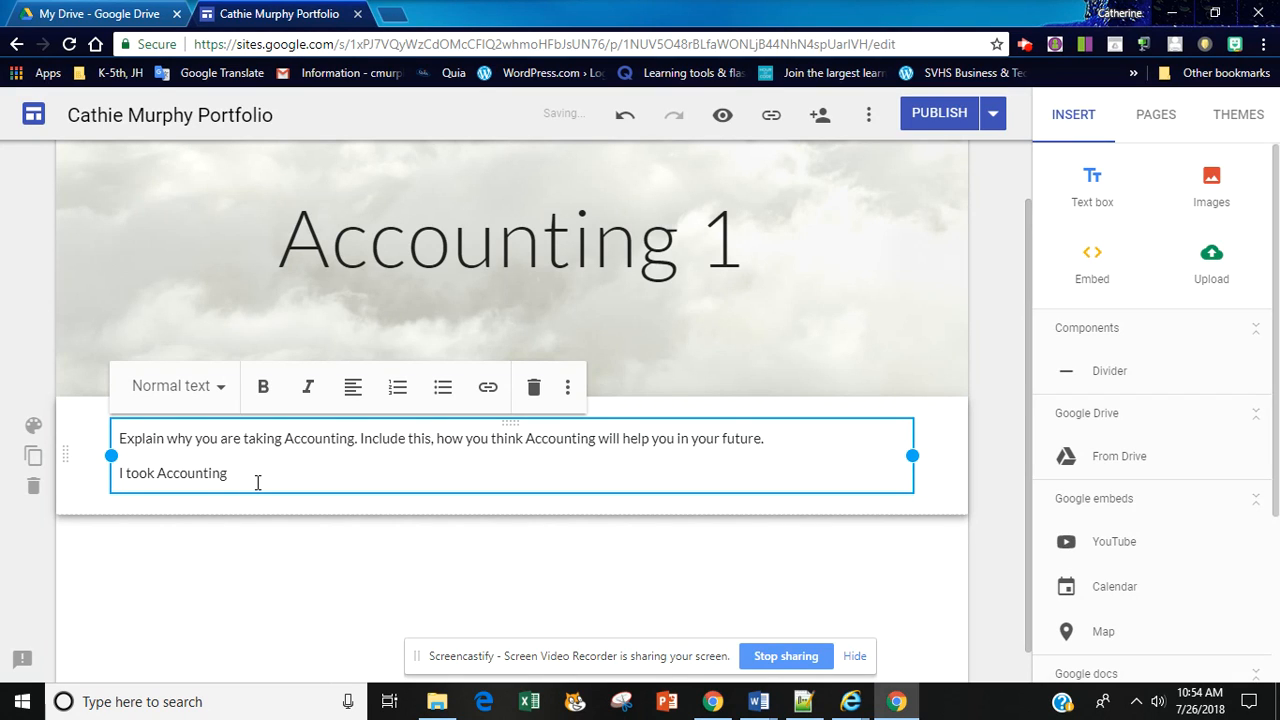
text( to learn whether I want to explore this clas)
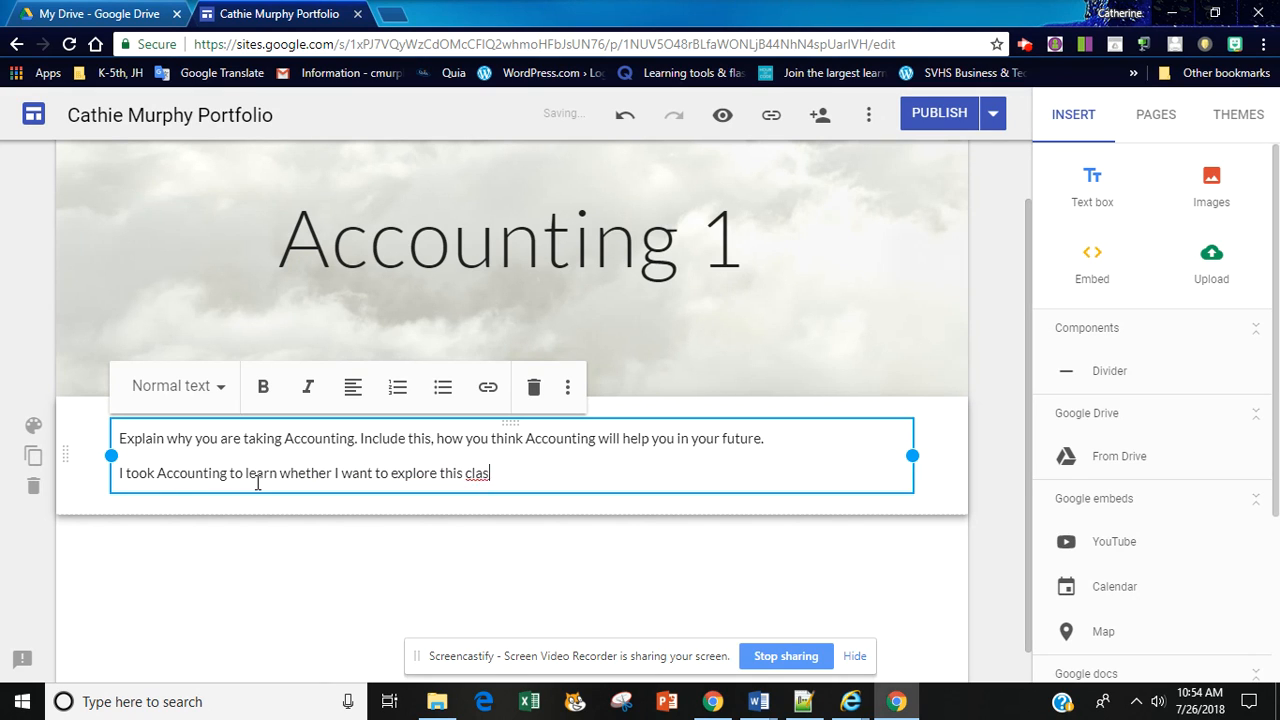
text(s as a potential career.)
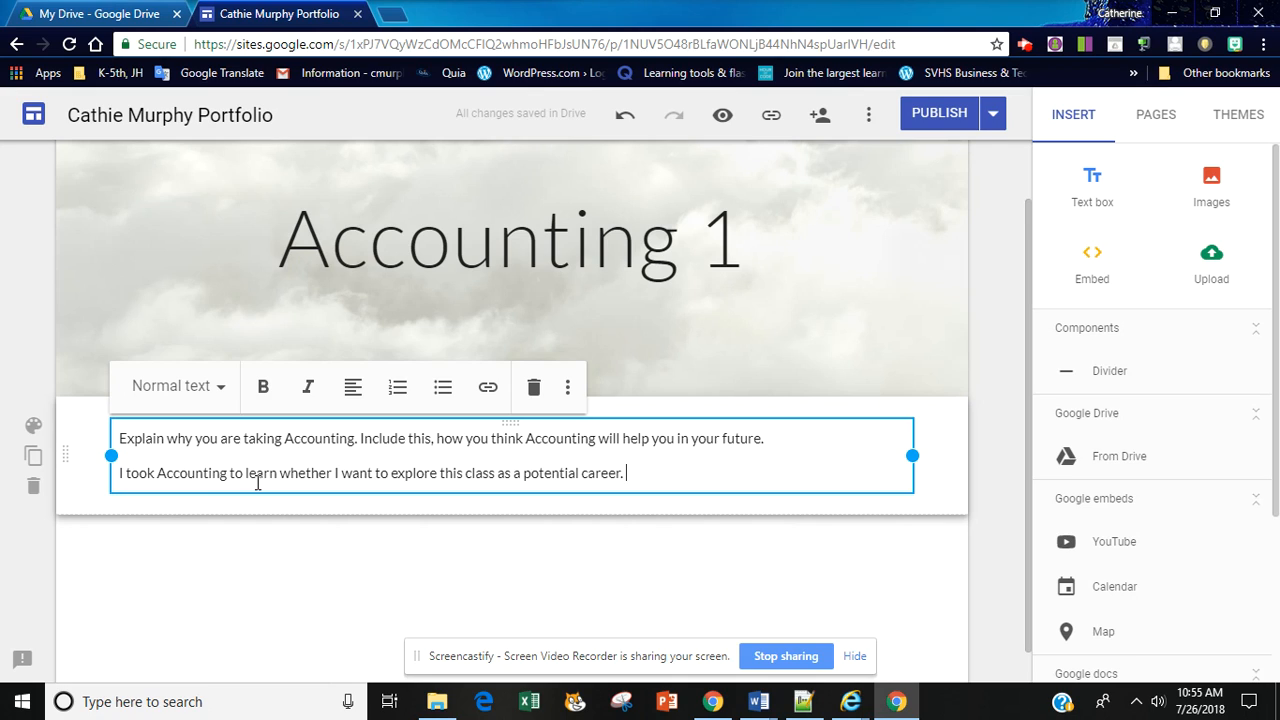
Step: Start the second sentence of the answer with "If I like Accounting and enjoy it, I will"
text(I)
text(f I like Acconting)
key(BackSpace)
key(BackSpace)
key(BackSpace)
key(BackSpace)
key(BackSpace)
text(unting and enjo)
key(BackSpace)
key(BackSpace)
text(njoy it, I will pru)
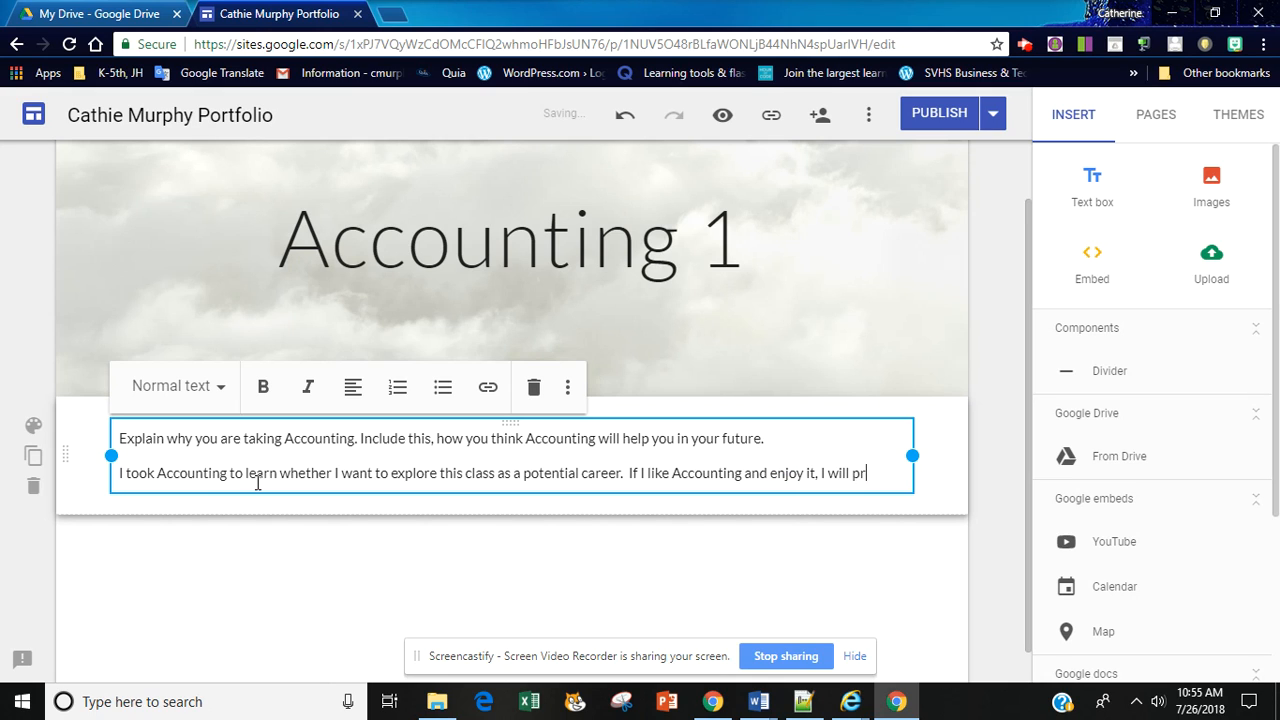
key(BackSpace)
key(BackSpace)
text(urs)
key(BackSpace)
key(BackSpace)
key(BackSpace)
key(BackSpace)
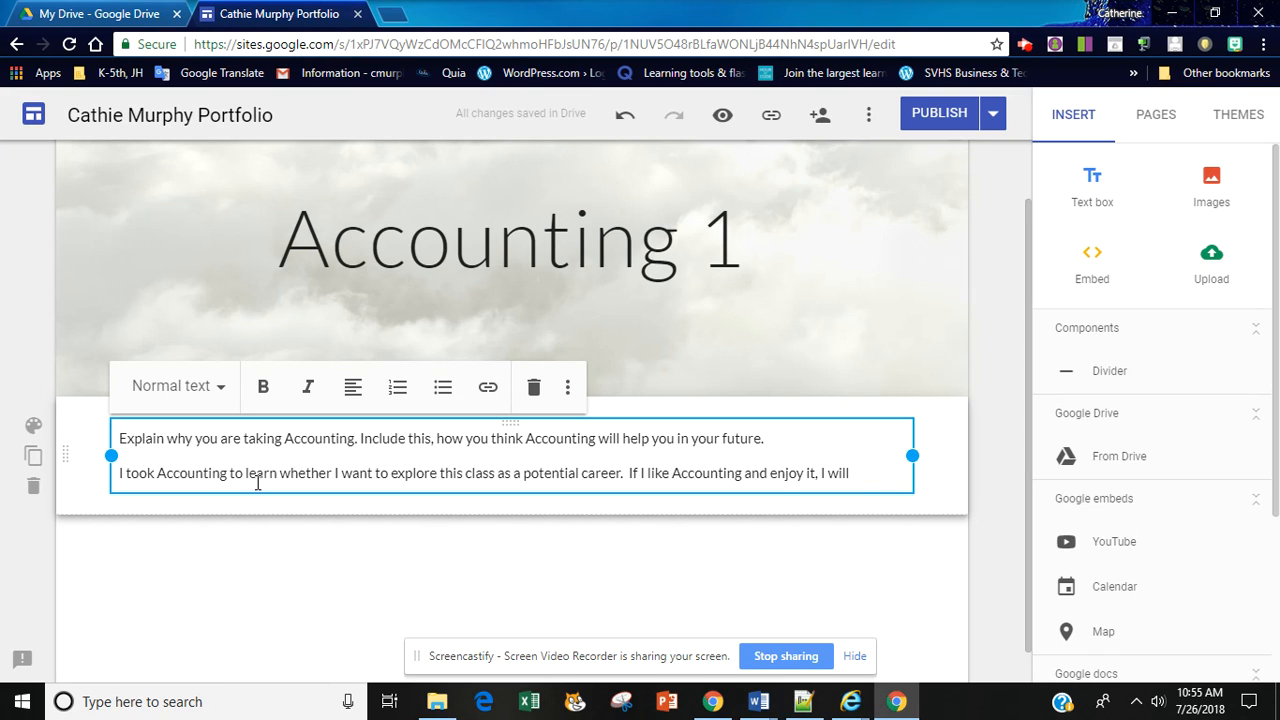
Step: Finish the second sentence with "begin to research information about accounting classes at colleges."
text(begin to a)
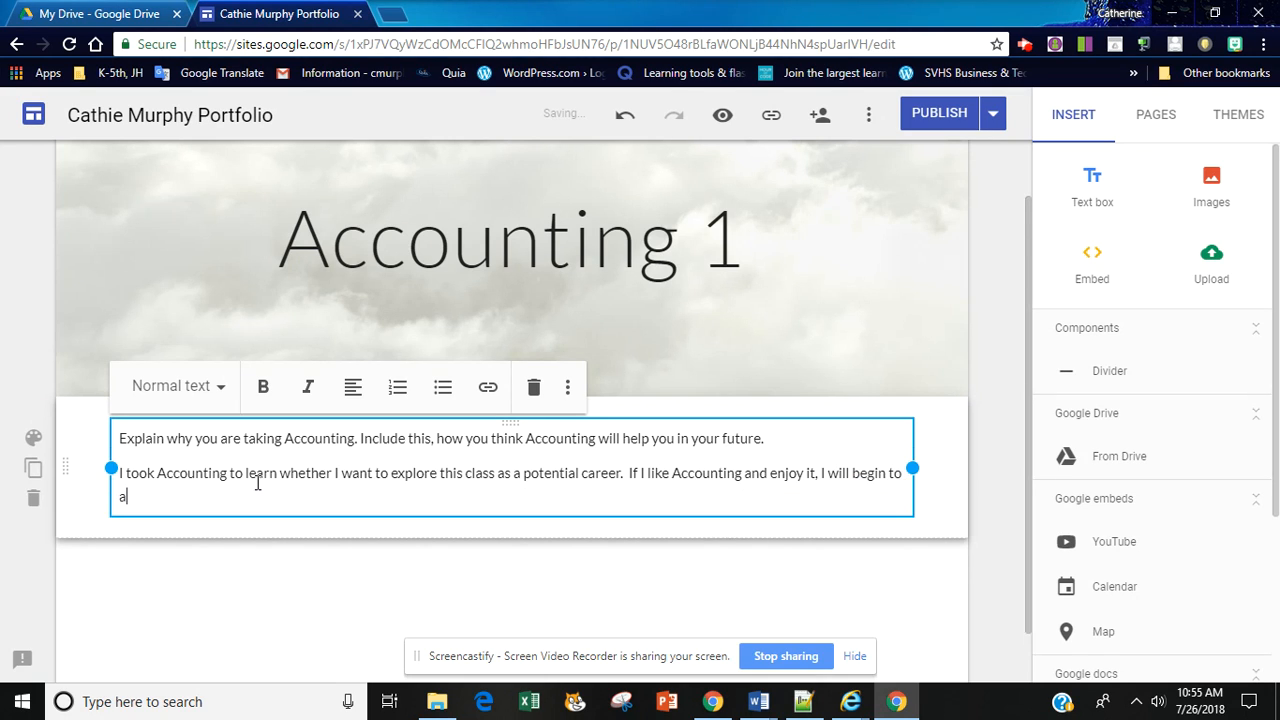
text( f)
text(esearch informa)
text(ti)
text(on about )
text(accounting c)
text(lasses at other)
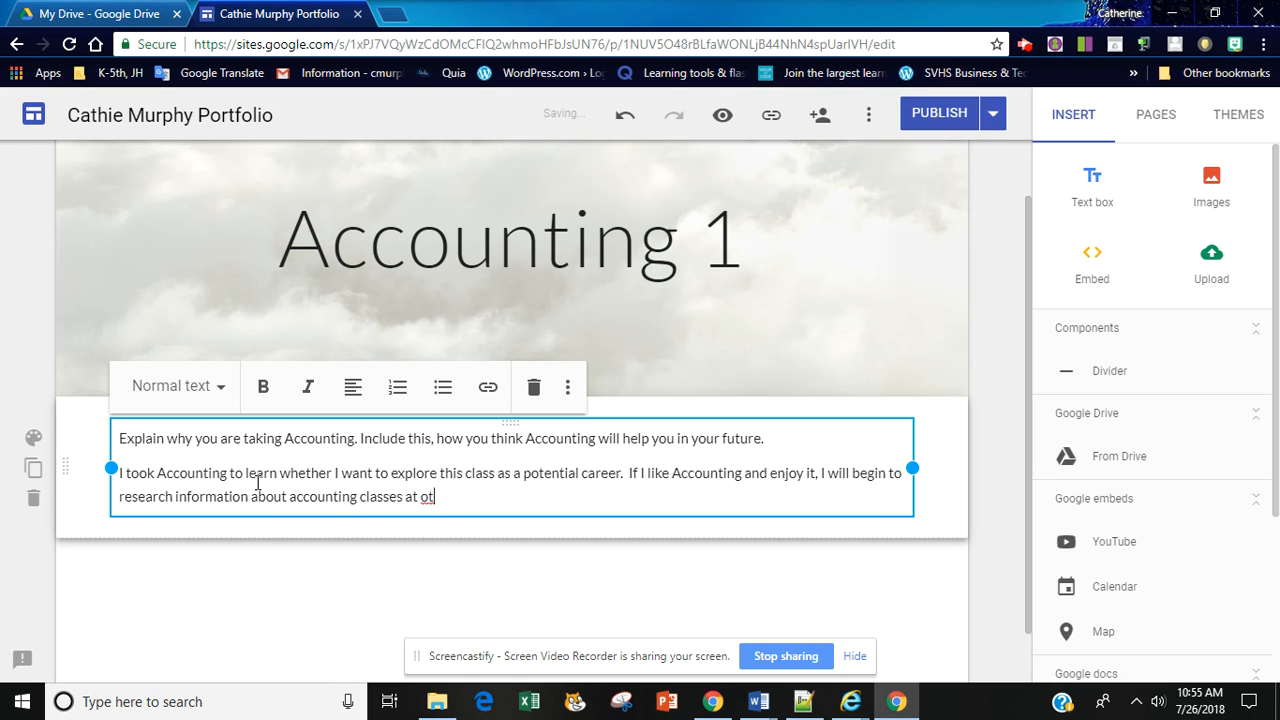
key(BackSpace)
key(BackSpace)
key(BackSpace)
key(BackSpace)
text(lleges.)
Step: Format the prompt paragraph as Heading and narrow the text box from its far edge to about two thirds of its width
triple_click(355, 438)
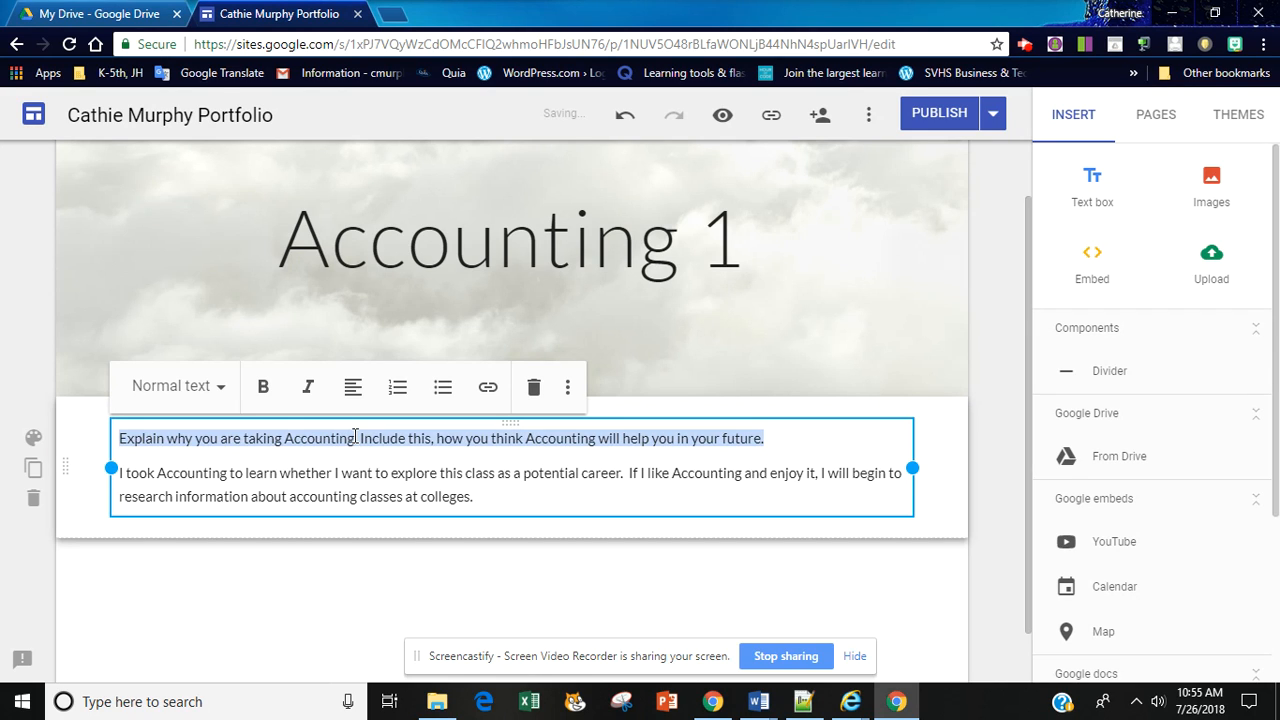
click(221, 388)
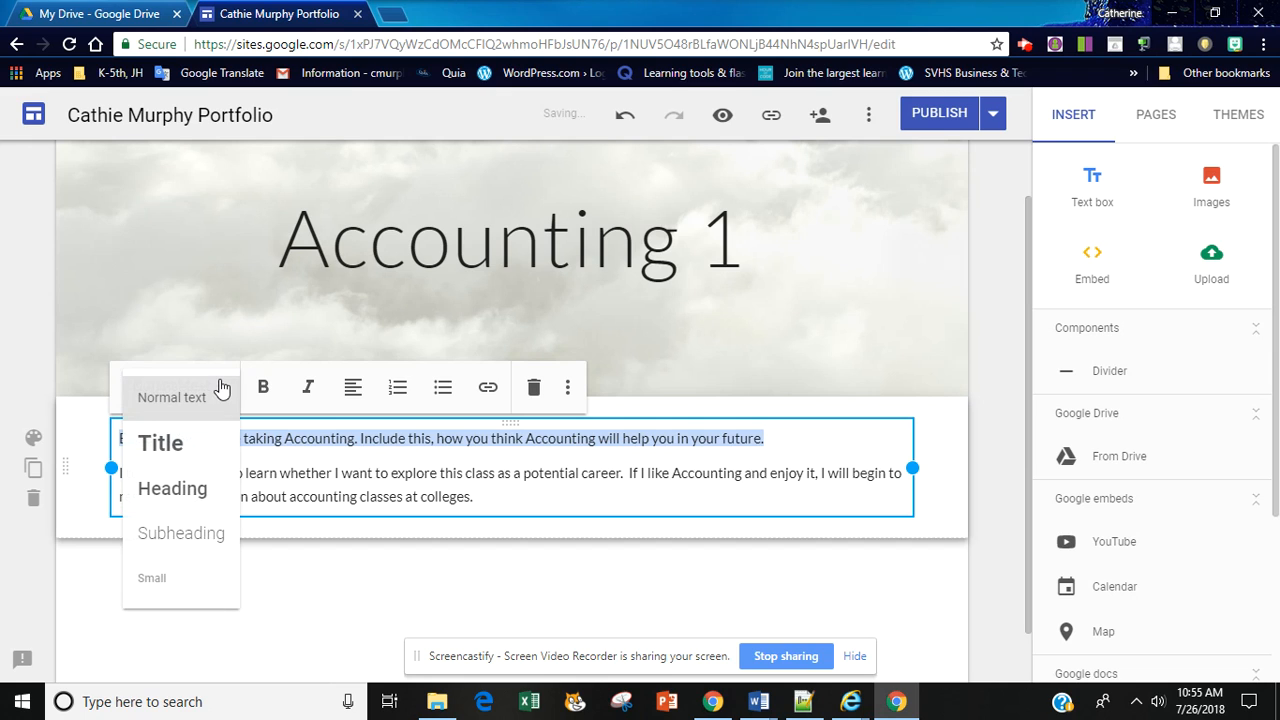
click(200, 490)
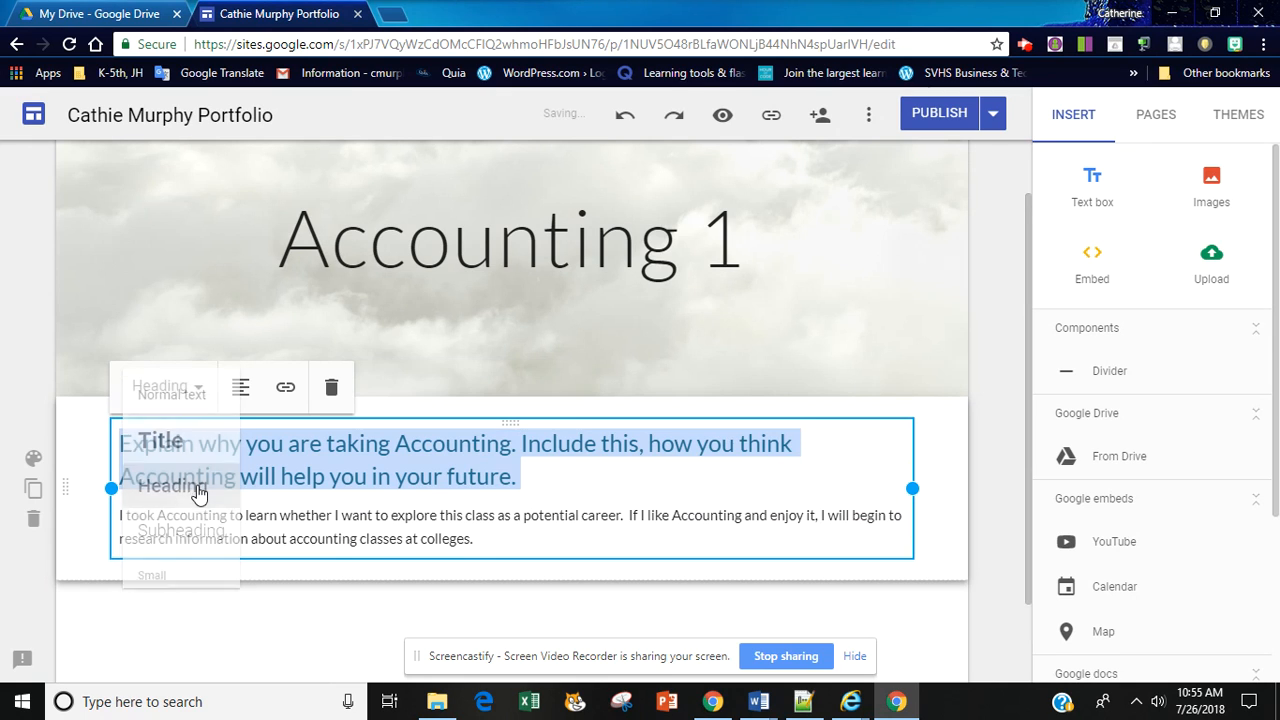
click(656, 478)
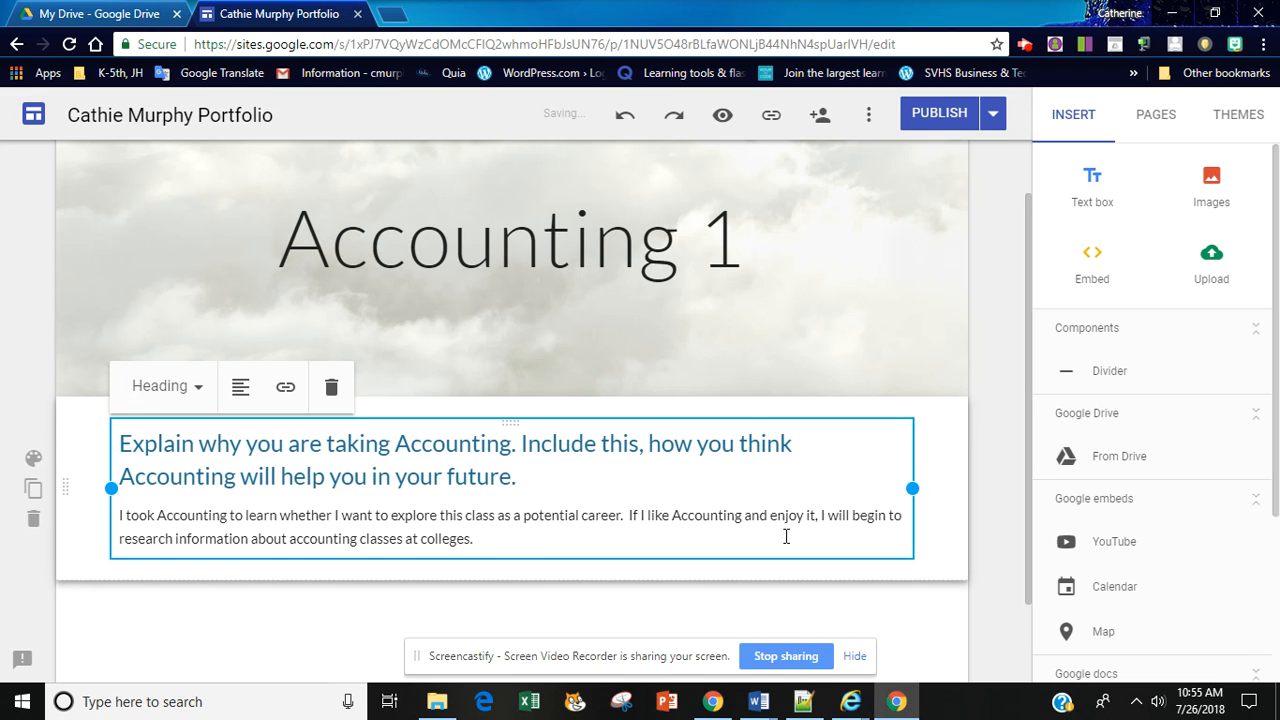
drag(909, 481, 640, 517)
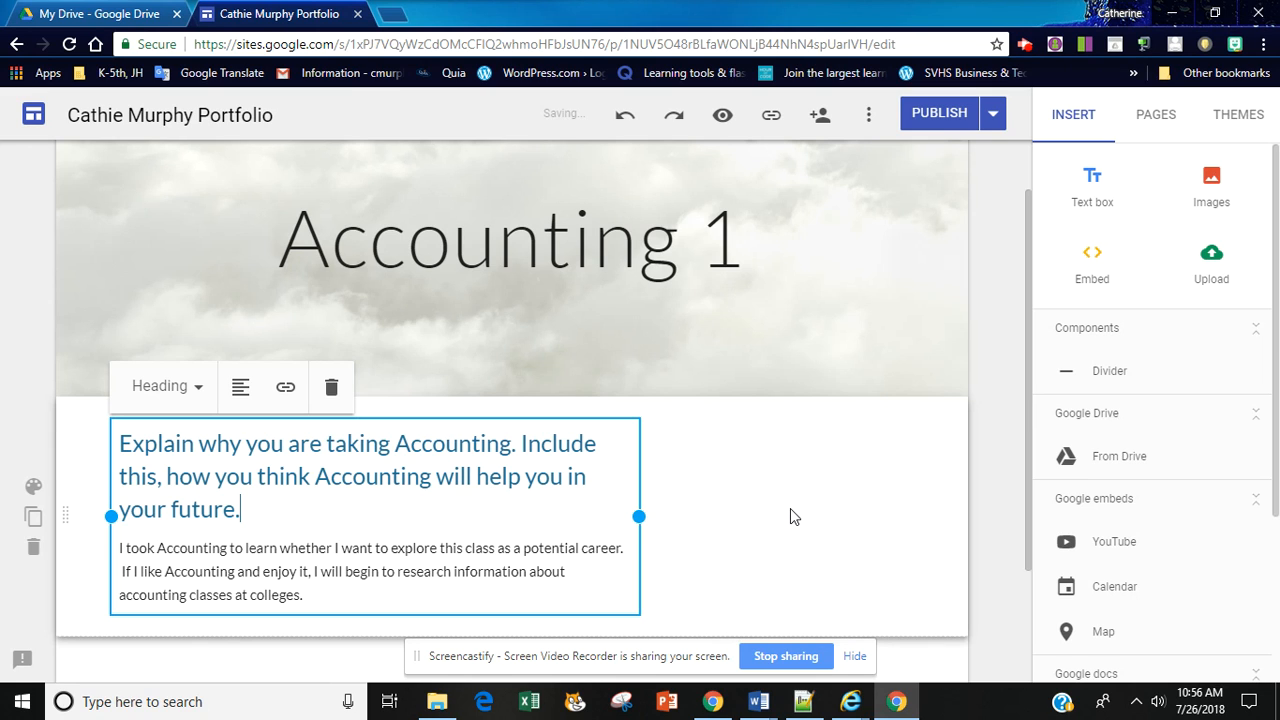
key(super+s)
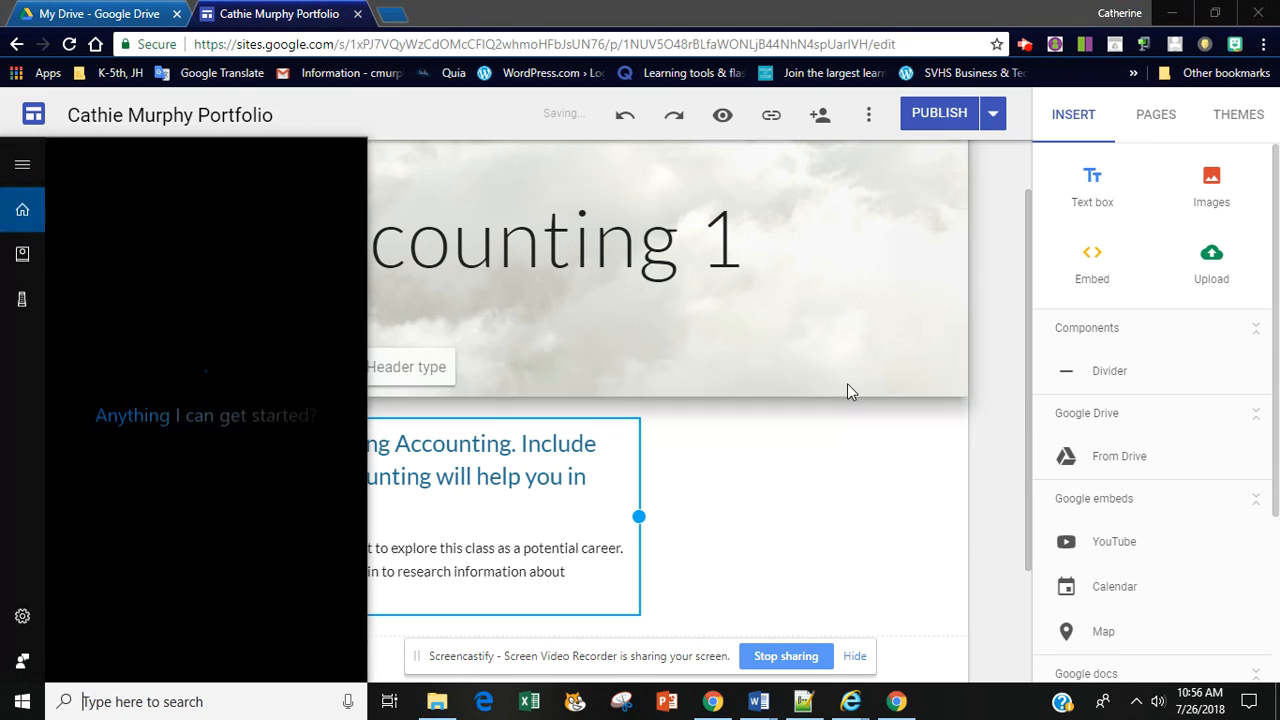
click(930, 255)
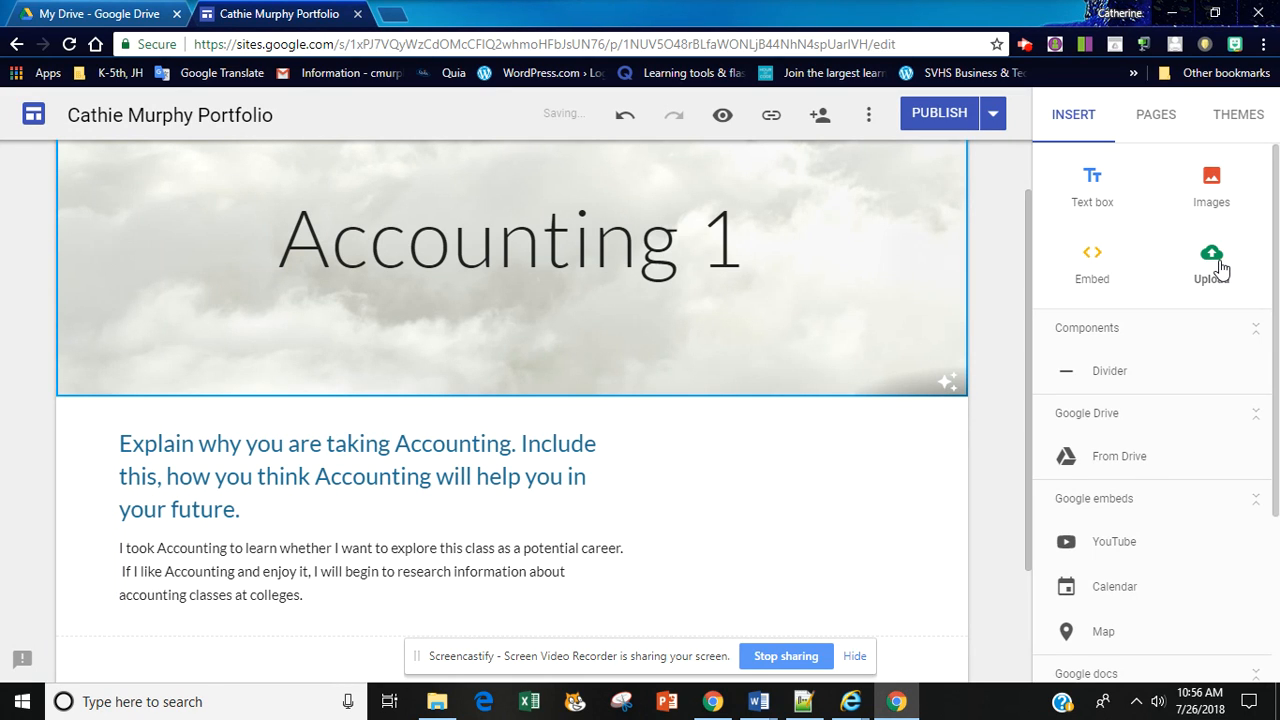
click(1216, 180)
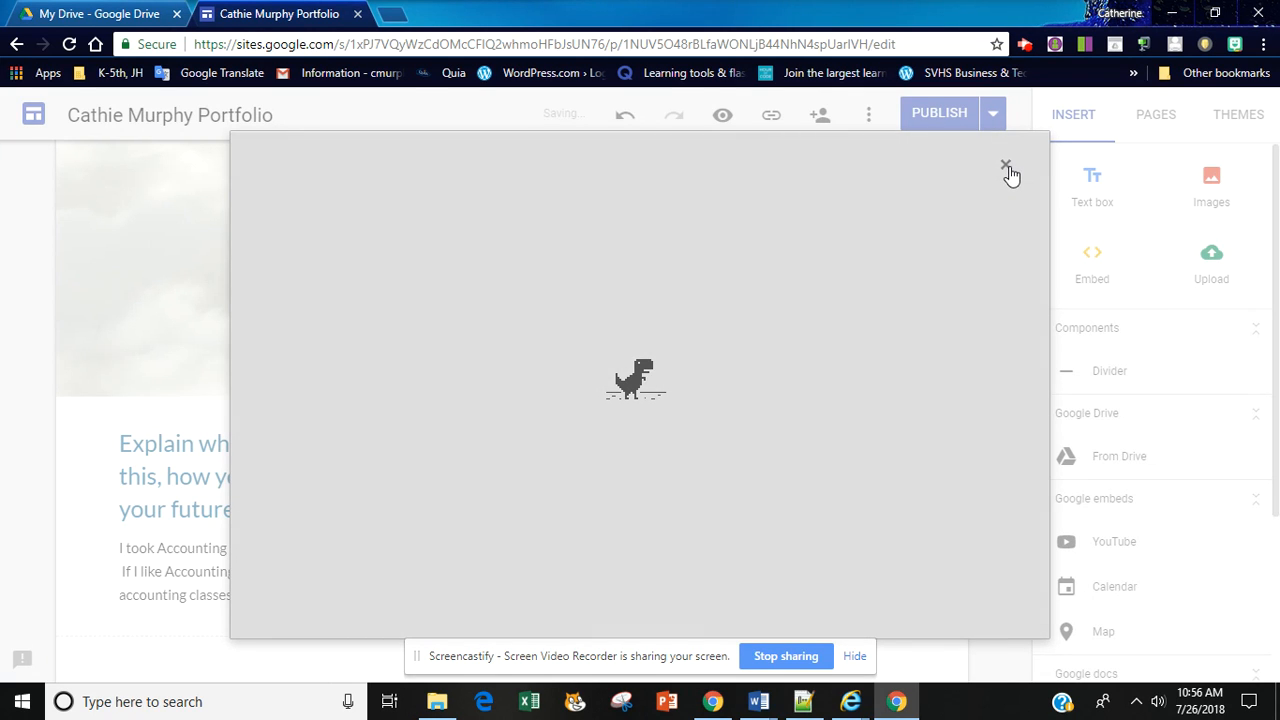
click(1008, 167)
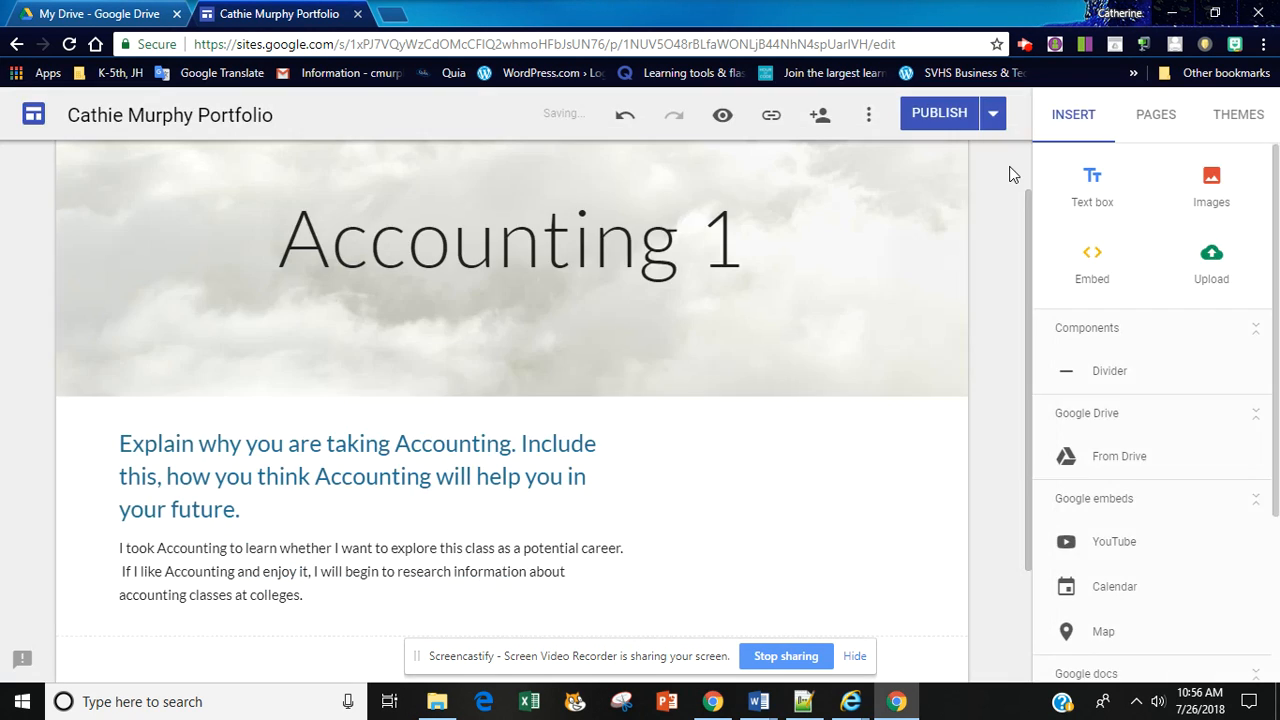
click(1210, 185)
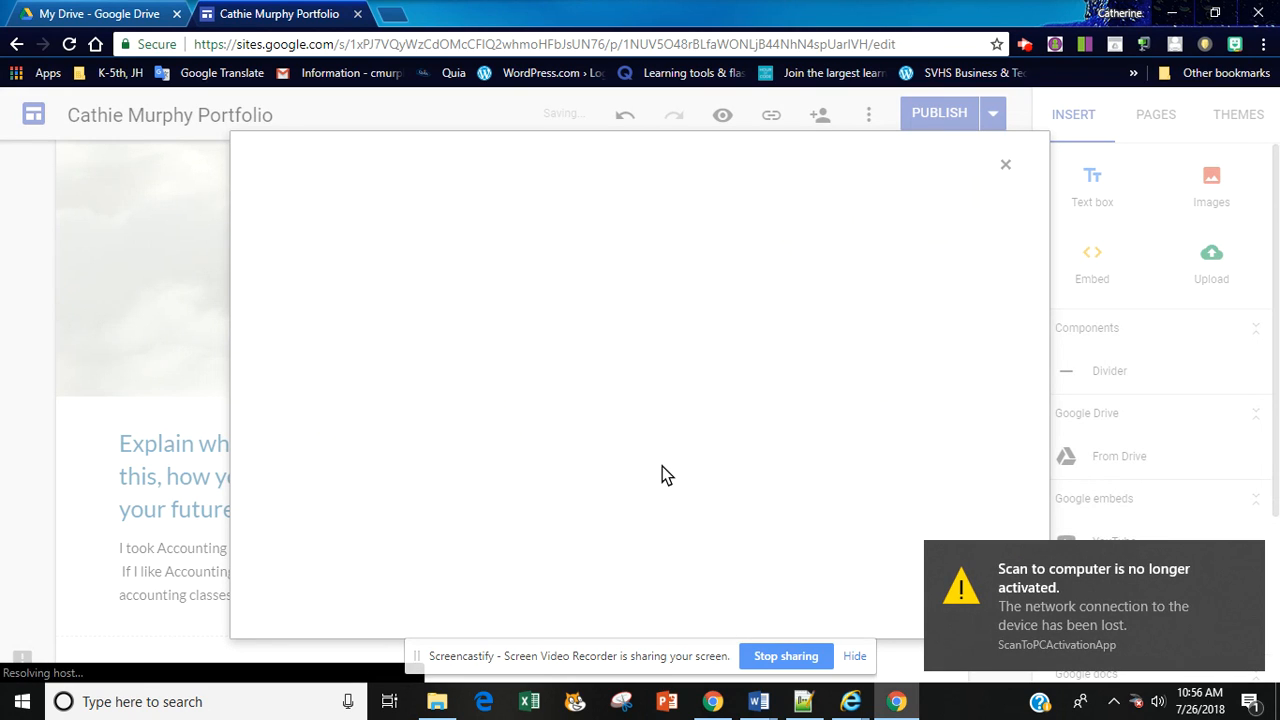
click(1006, 166)
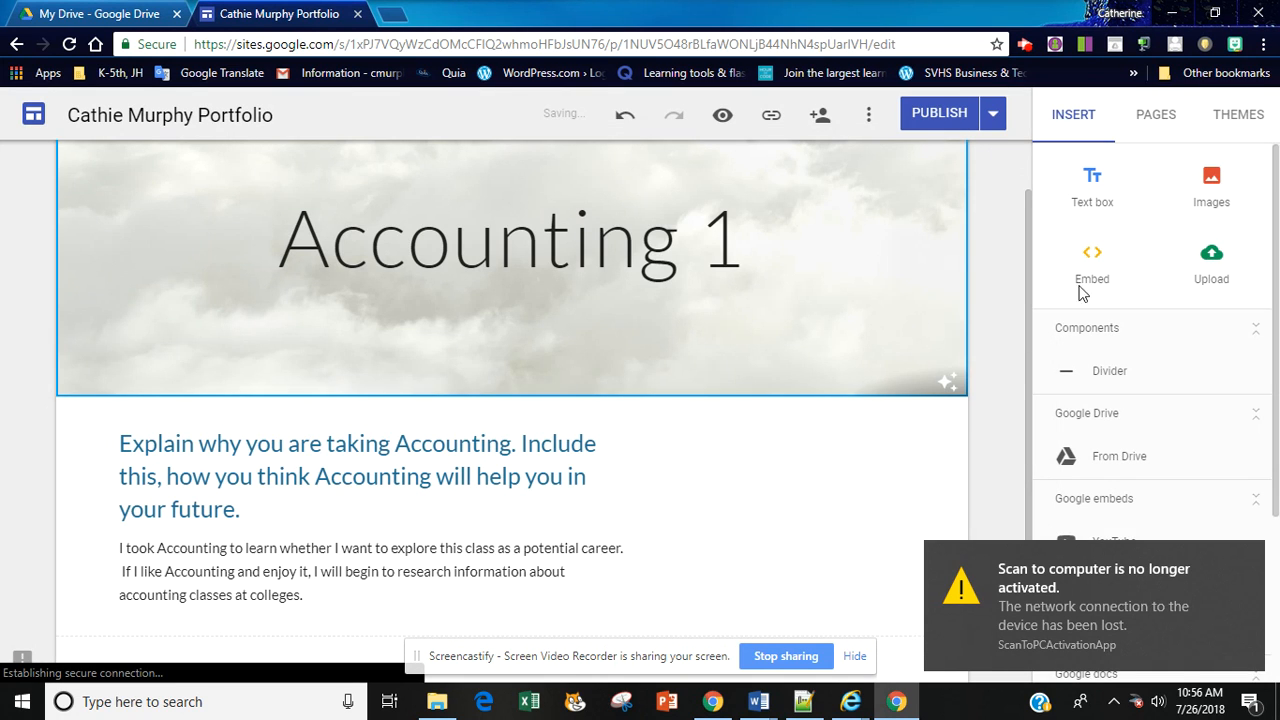
click(1214, 186)
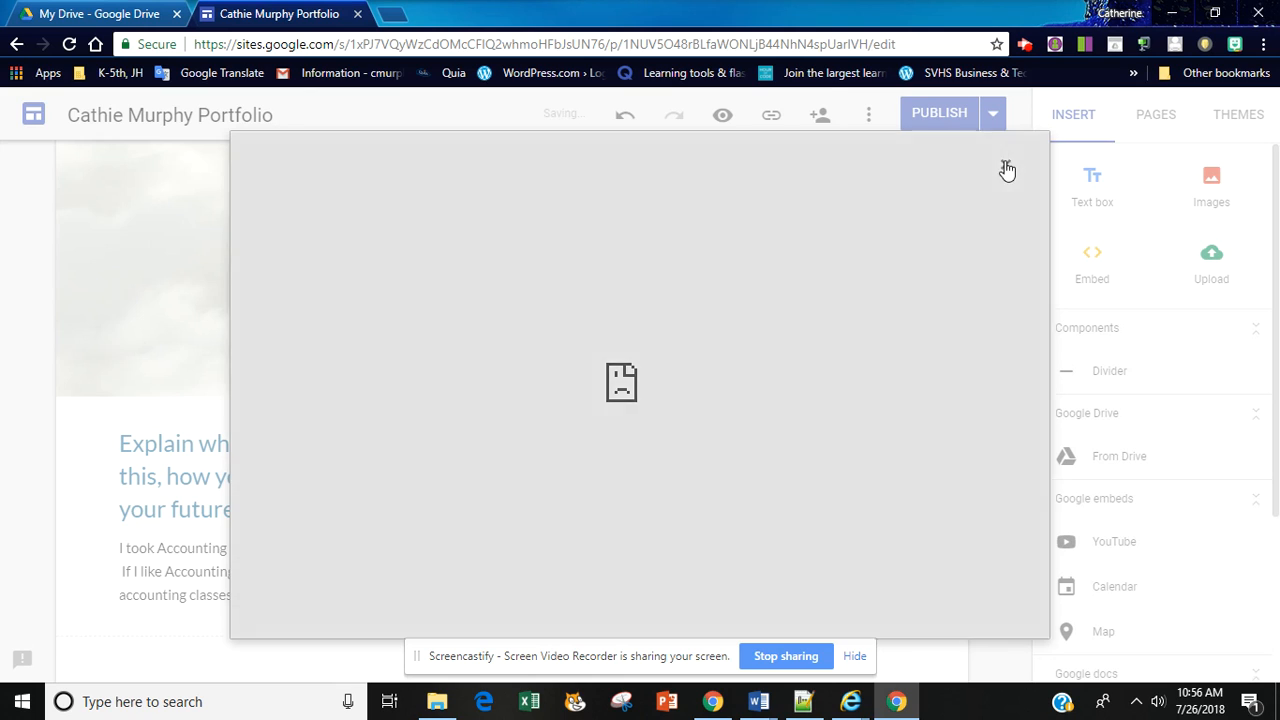
click(1005, 164)
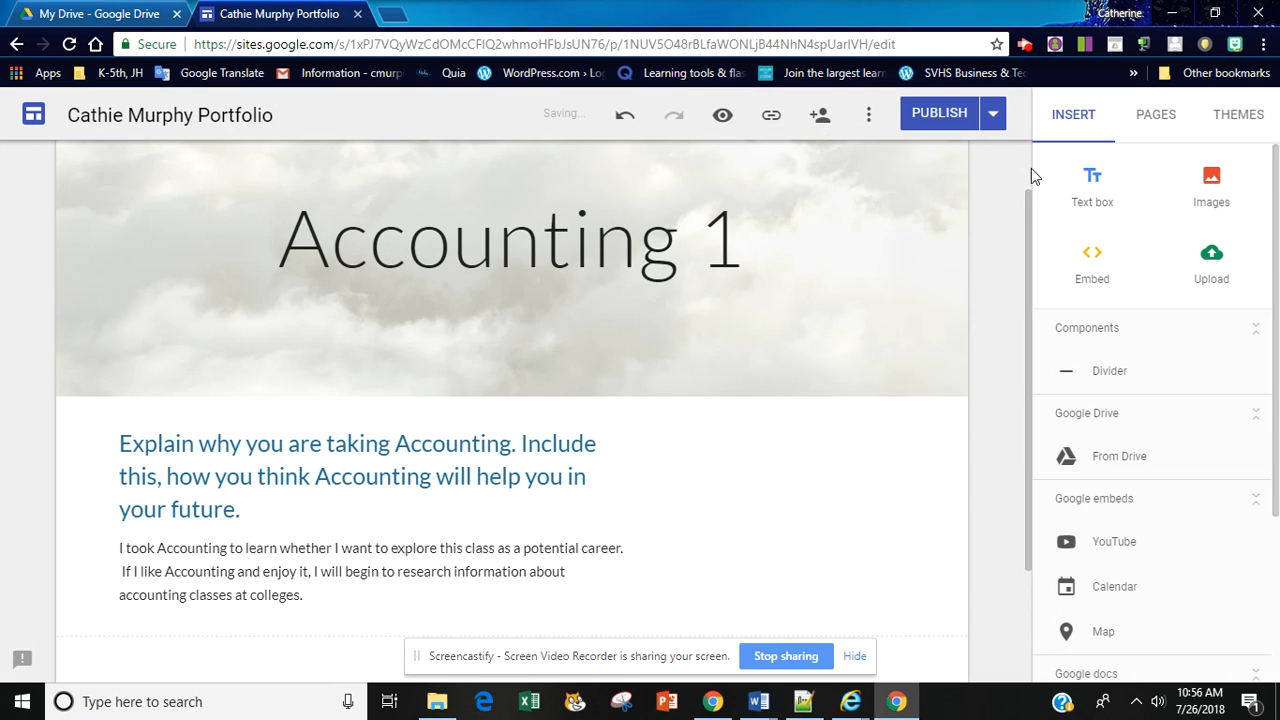
Step: Search Google images for "accounting" and insert the picture of letter tiles spelling ACCOUNTANT into the page
click(1210, 185)
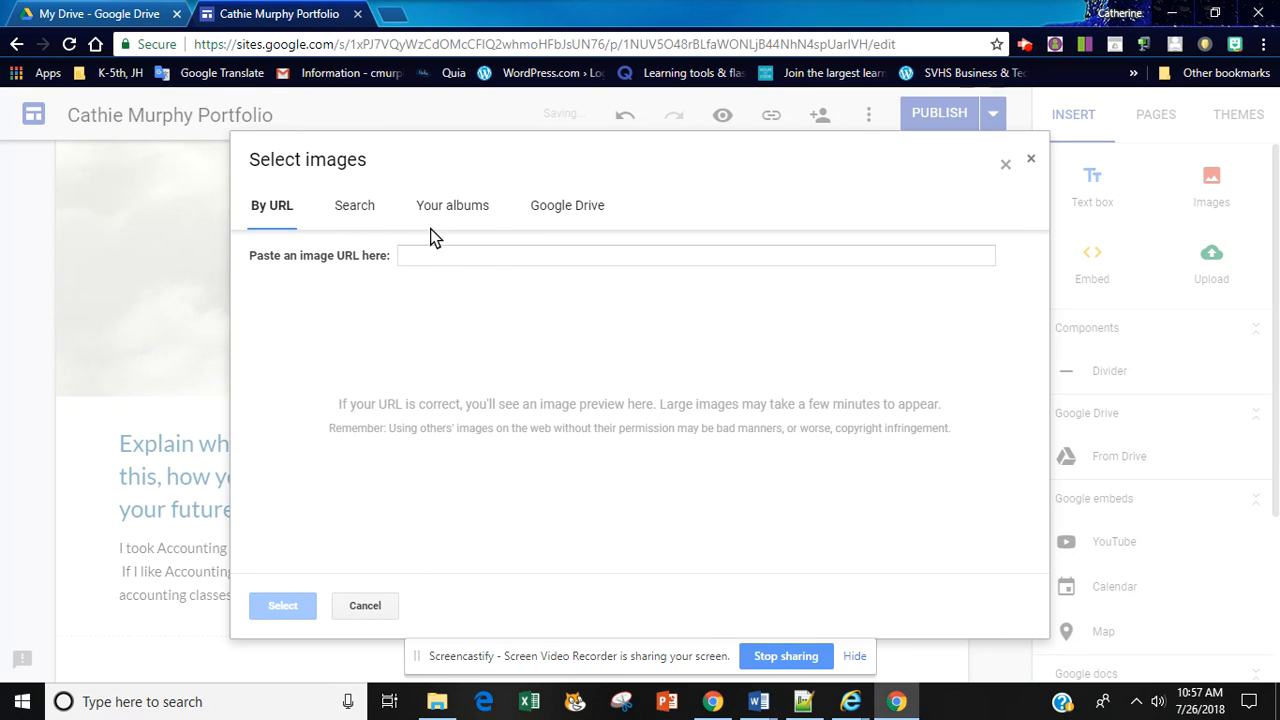
click(366, 209)
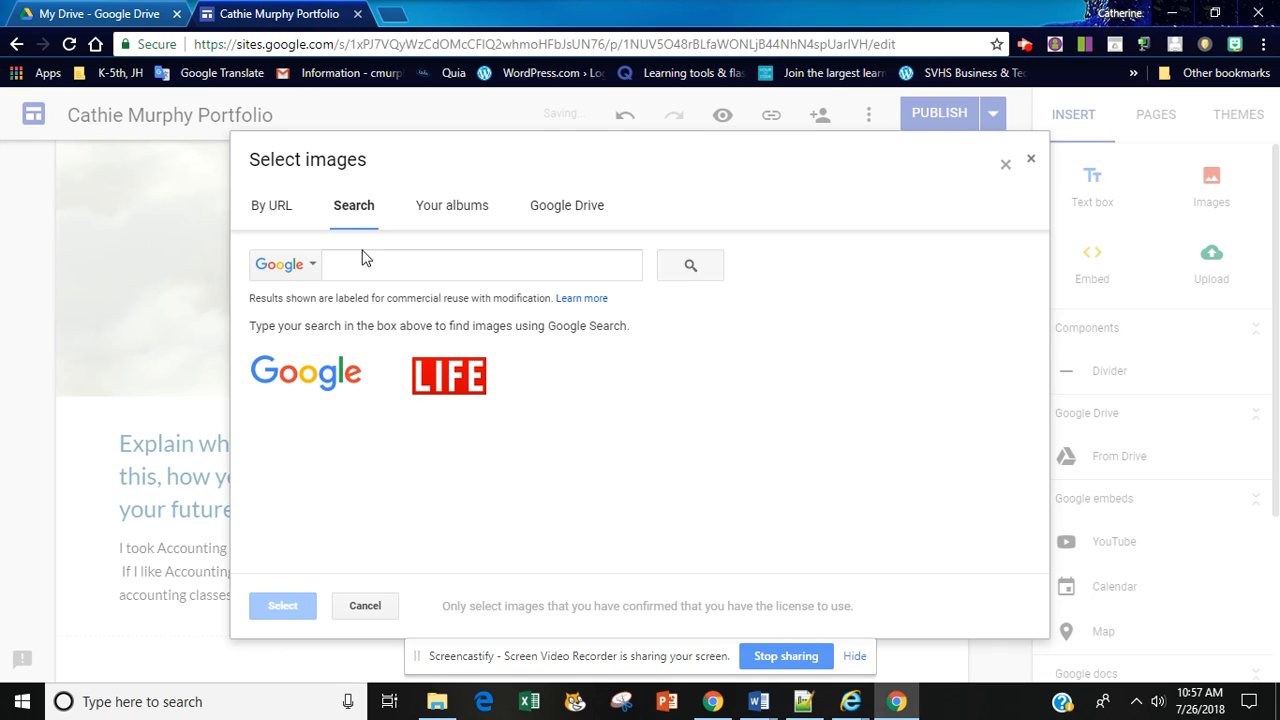
click(362, 262)
text(ac)
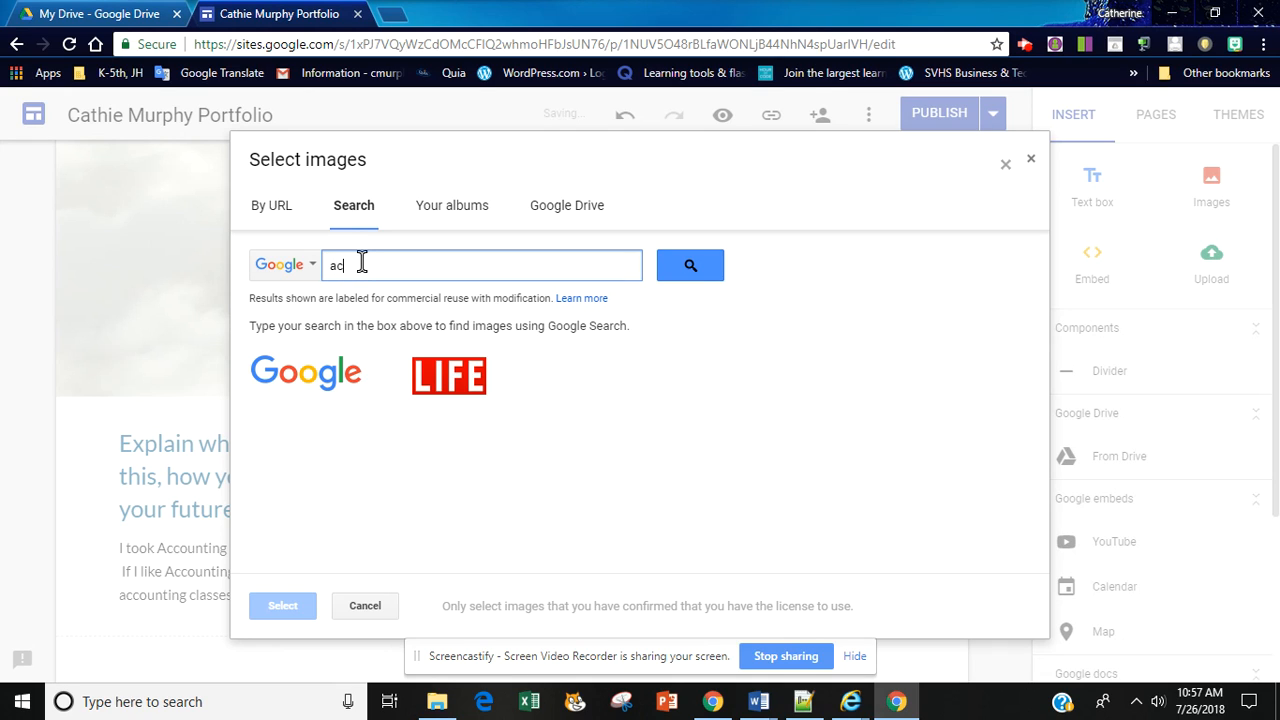
text(counting car)
key(Return)
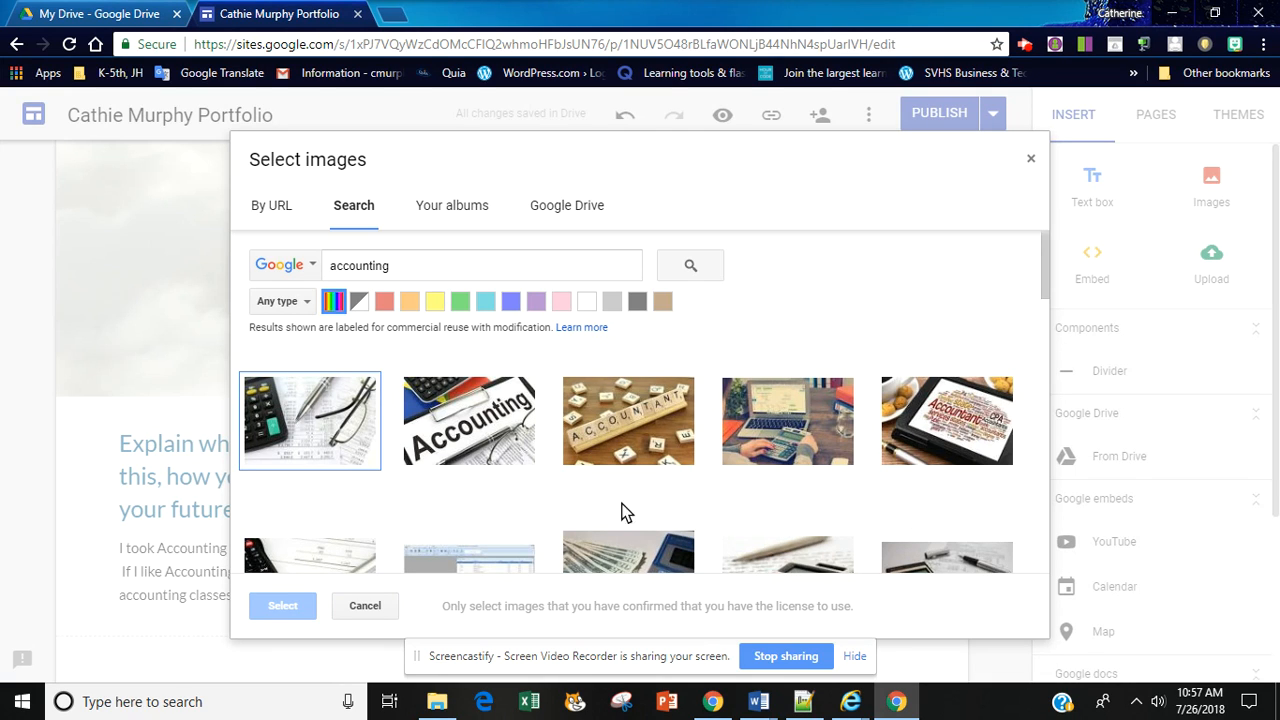
click(625, 425)
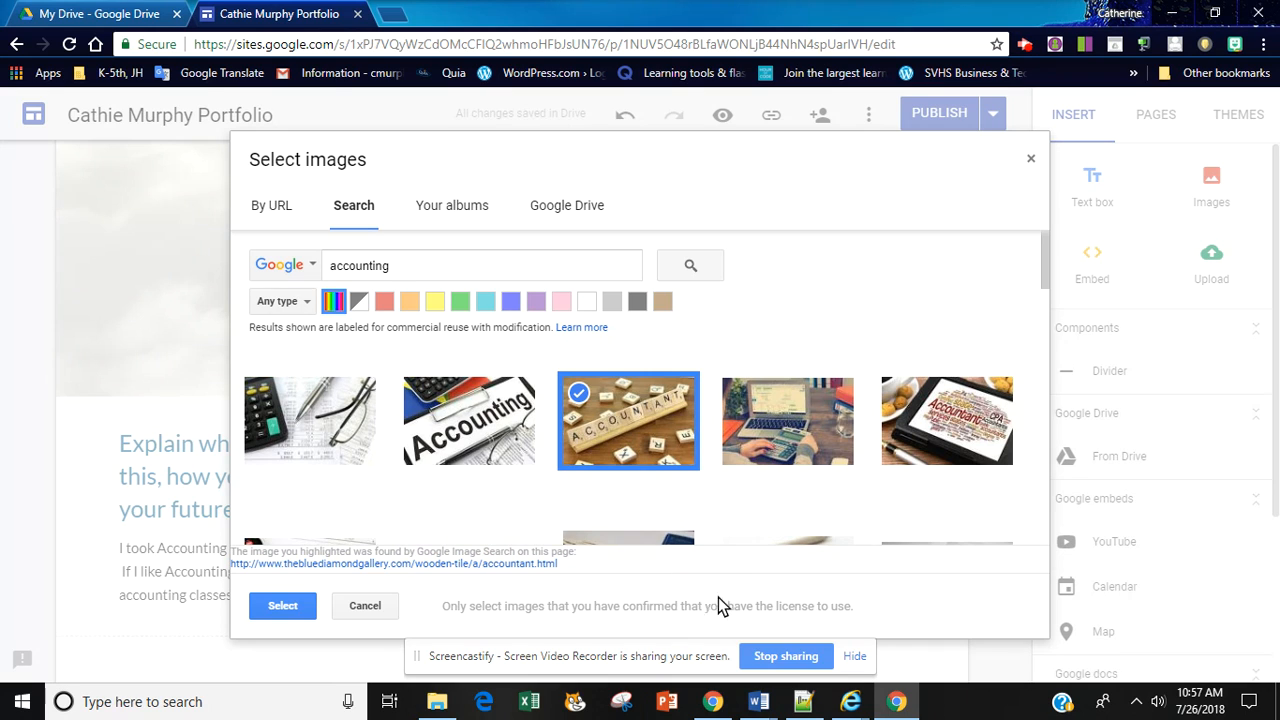
click(282, 607)
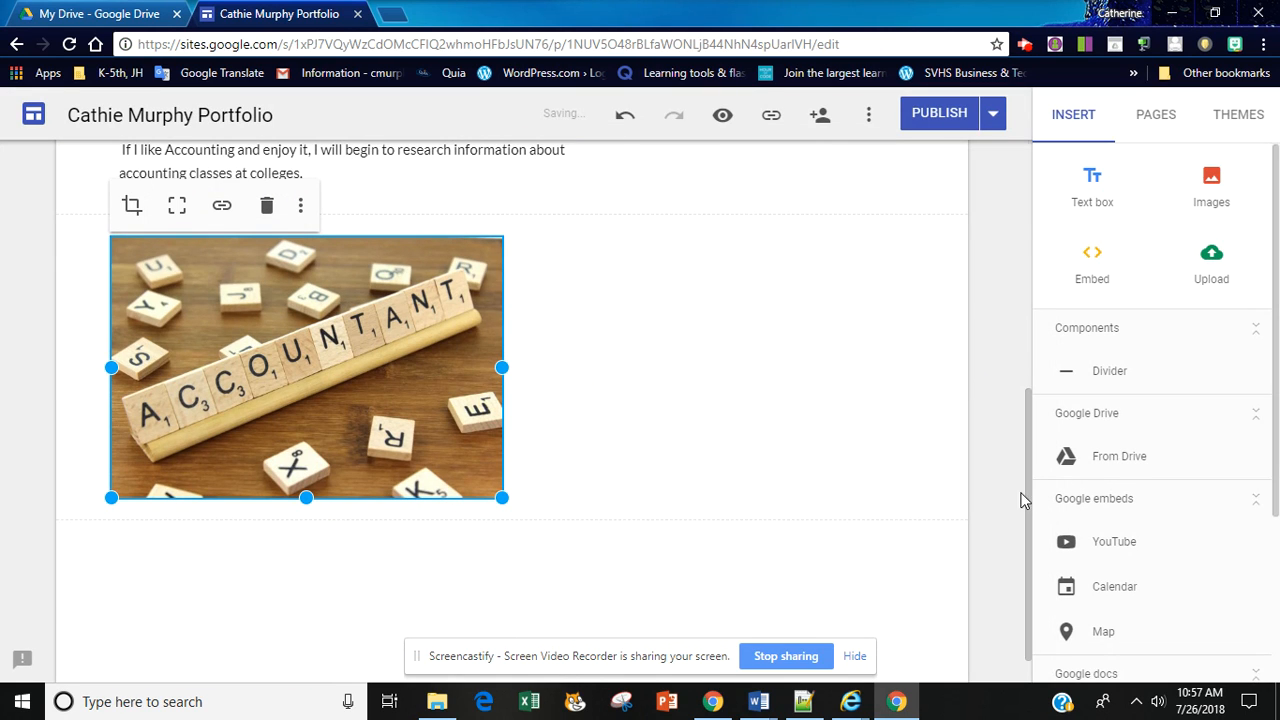
Step: Move the ACCOUNTANT tile picture up into the empty space beside the Accounting text box
drag(1029, 497, 1034, 400)
click(780, 437)
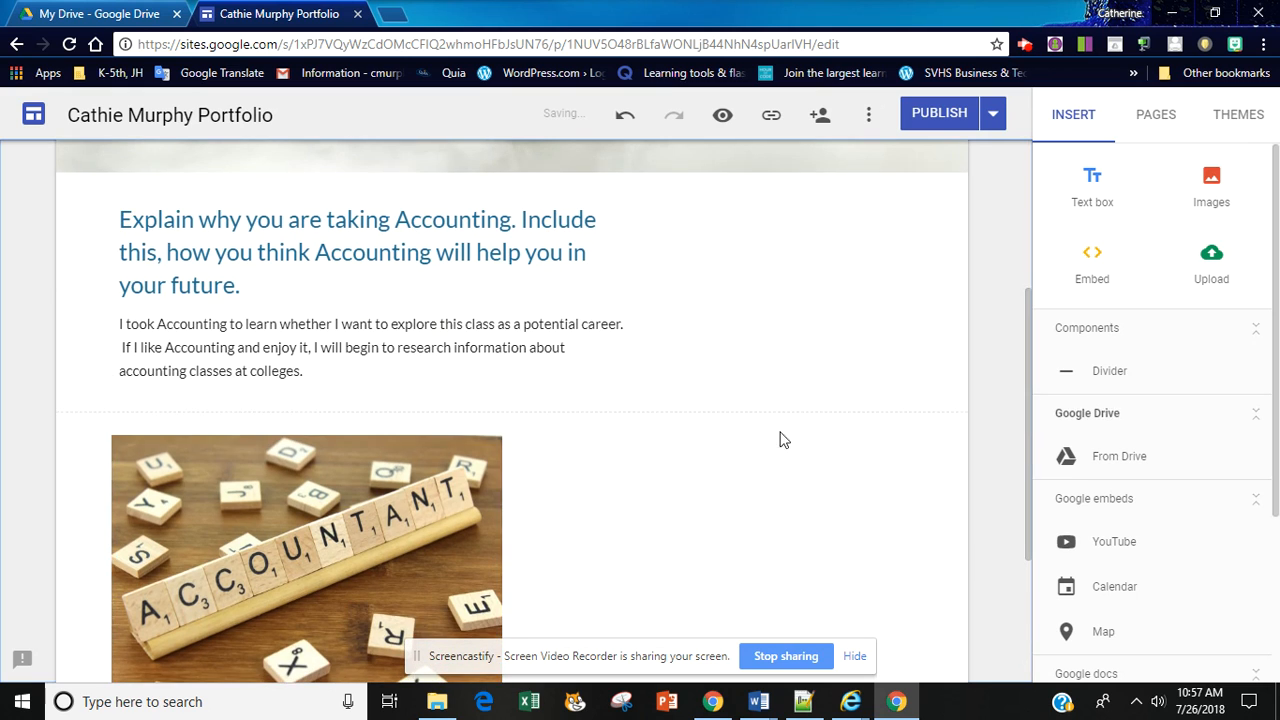
drag(378, 520, 686, 238)
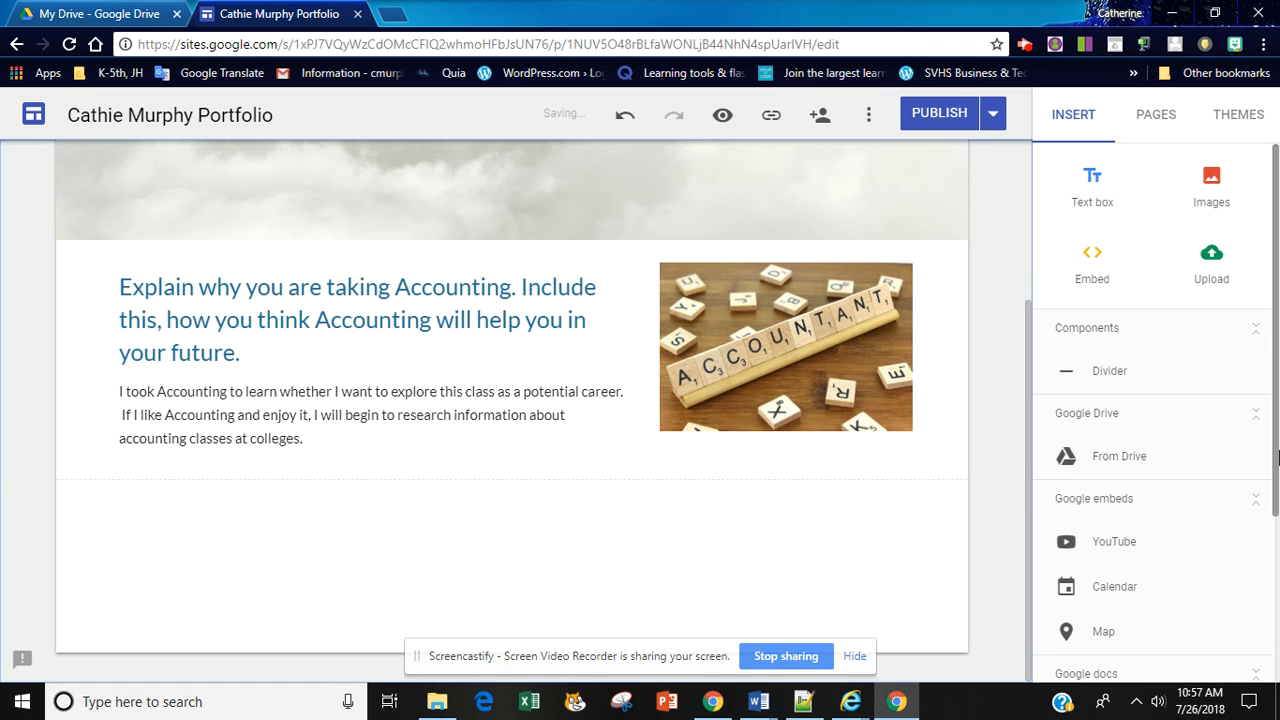
Step: Publish the site with the finished Accounting 1 page
scroll(1276, 520, down, 1)
scroll(1276, 520, up, 1)
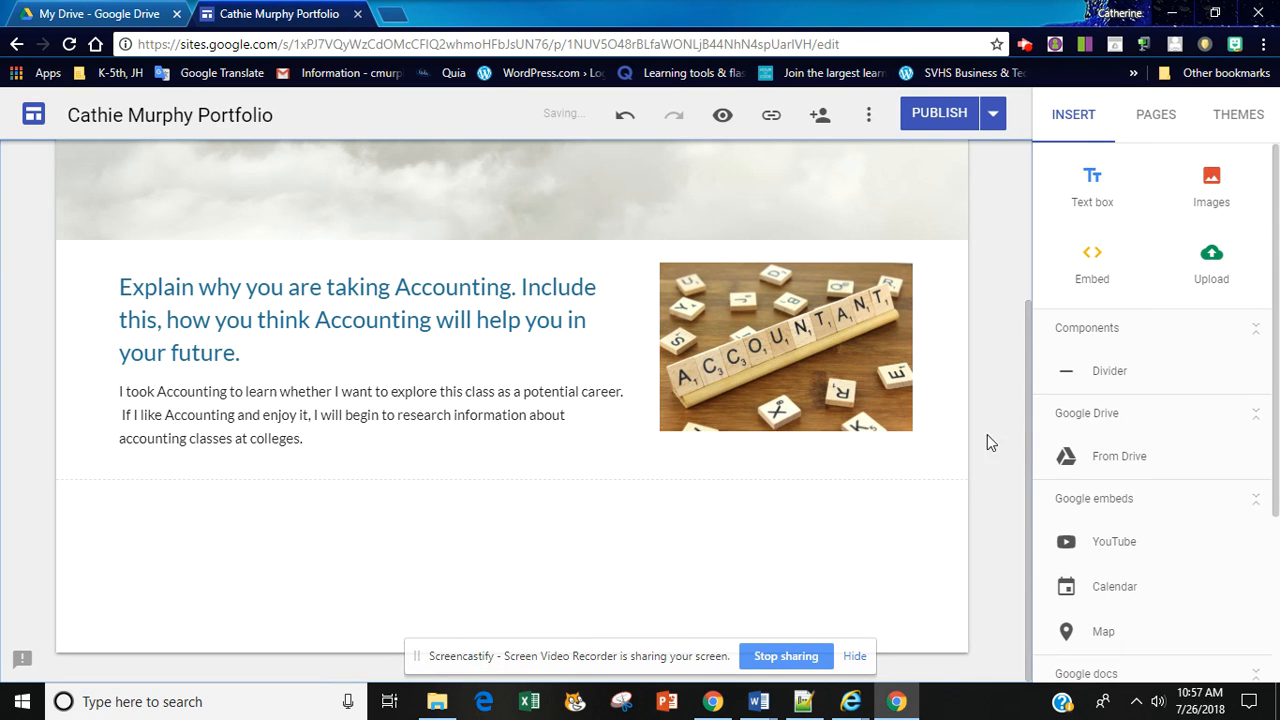
drag(1027, 451, 1029, 345)
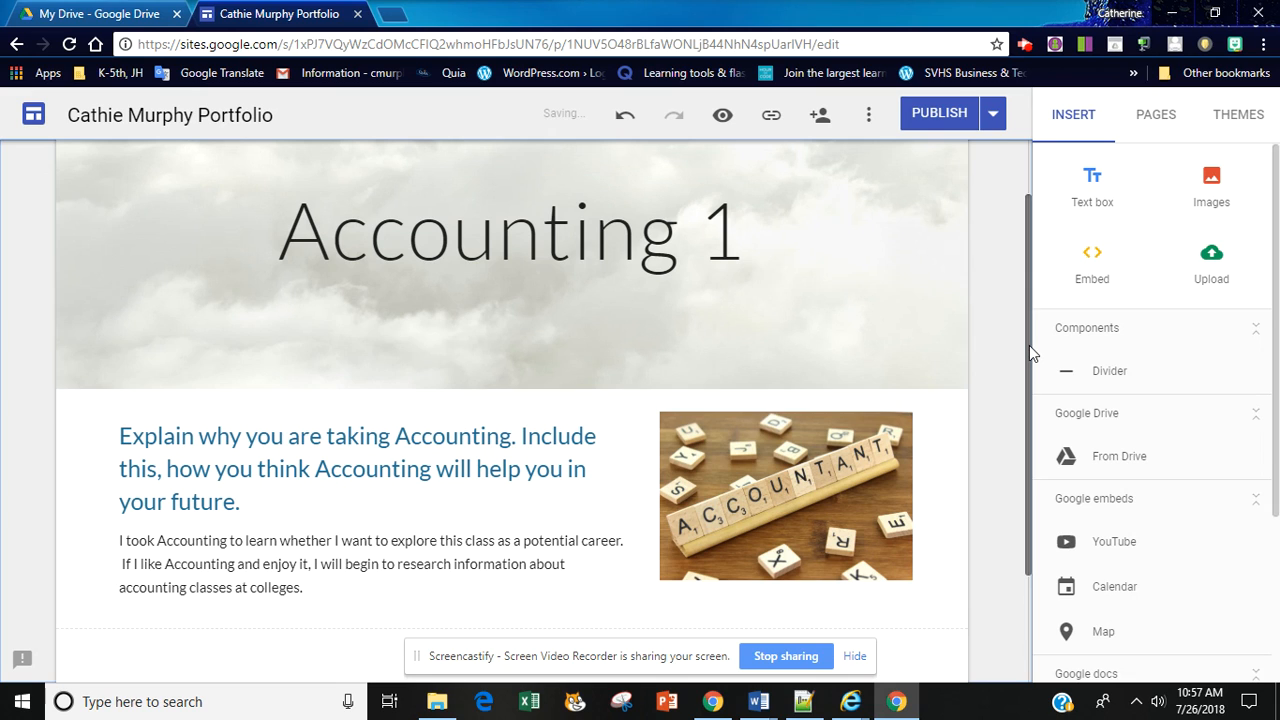
click(946, 113)
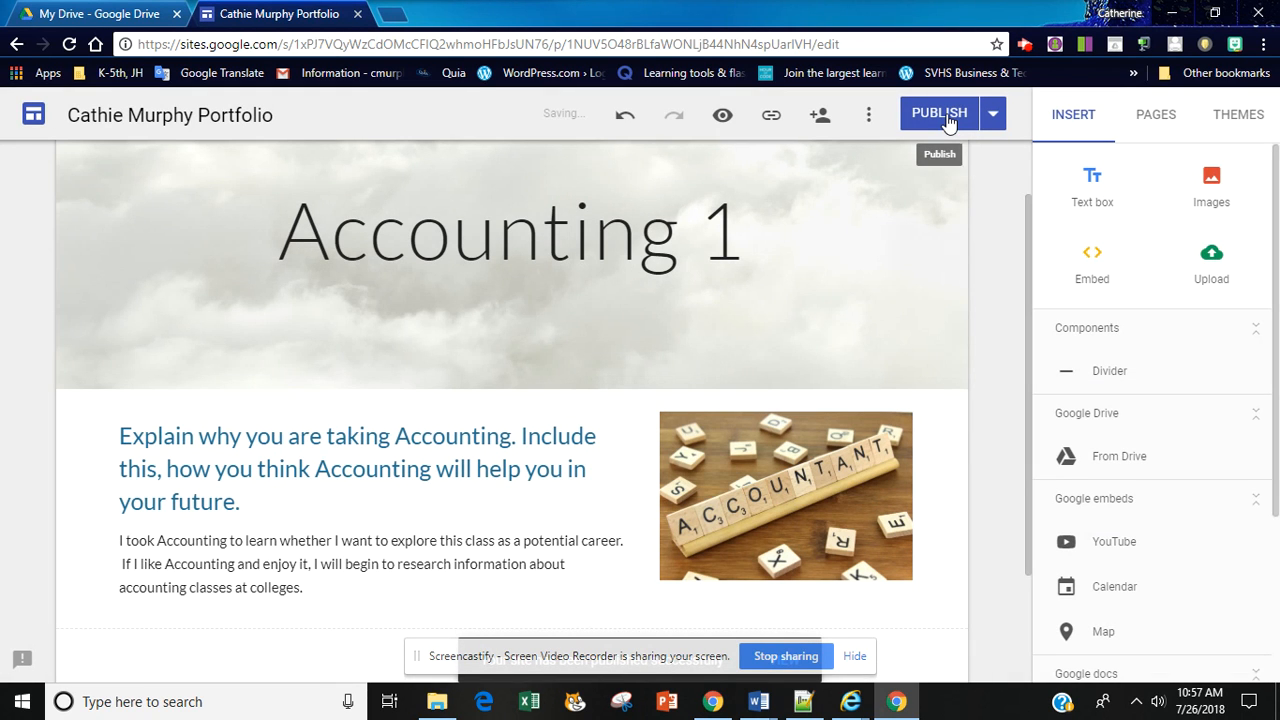
Step: Preview the site, open the Chapter 1 subpage from the side navigation, and return to editing
click(722, 117)
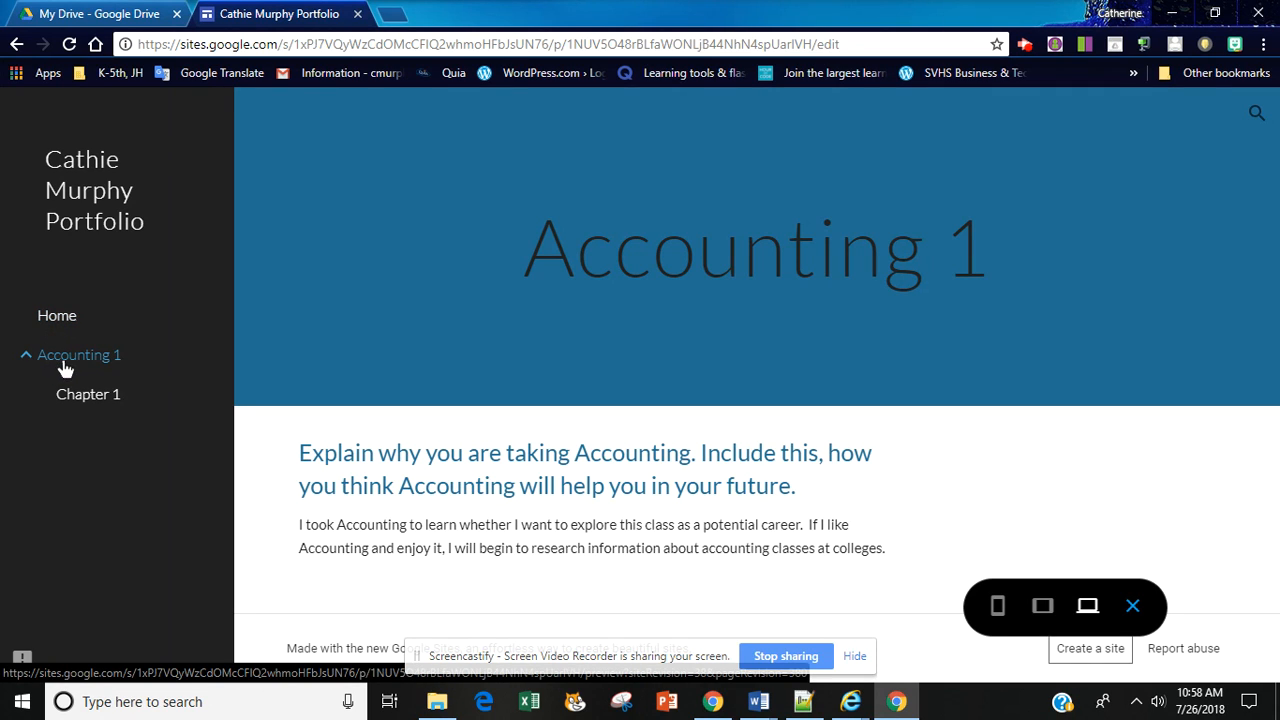
click(112, 400)
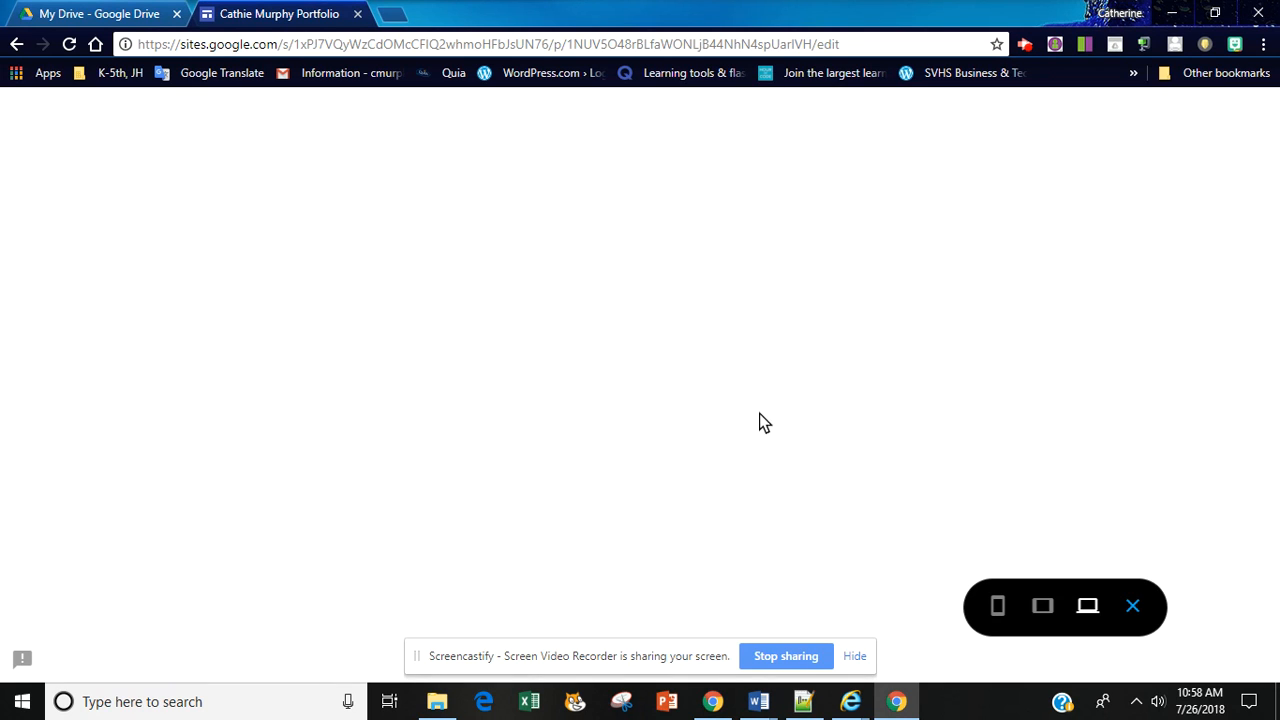
click(1132, 606)
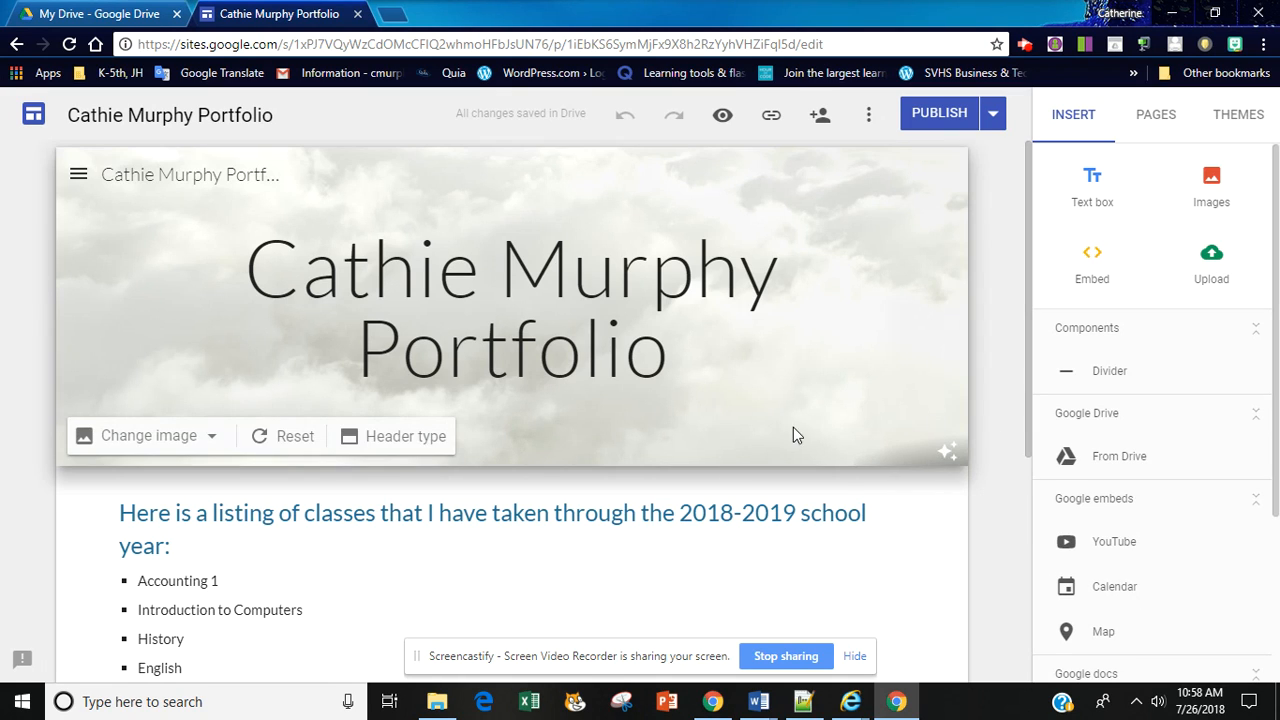
Step: Try out the Aristotle and Diplomat themes, and apply the Impression theme with the green accent colour
click(1238, 116)
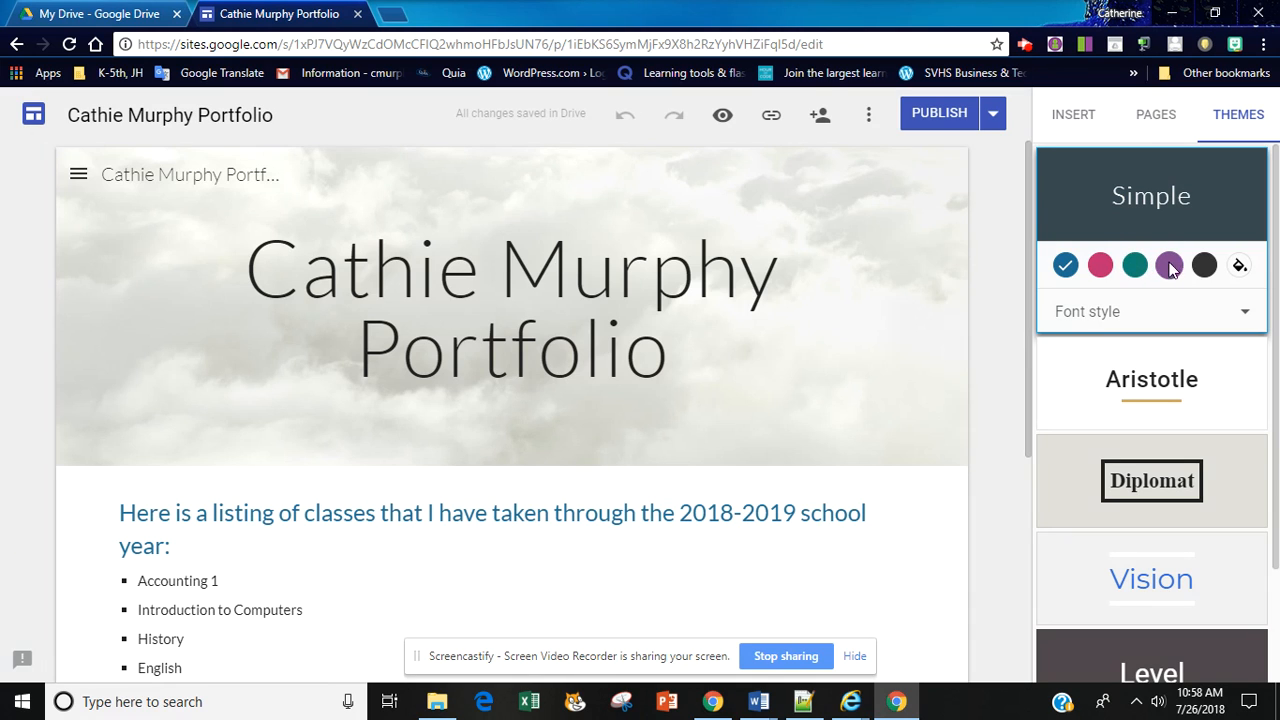
click(1160, 378)
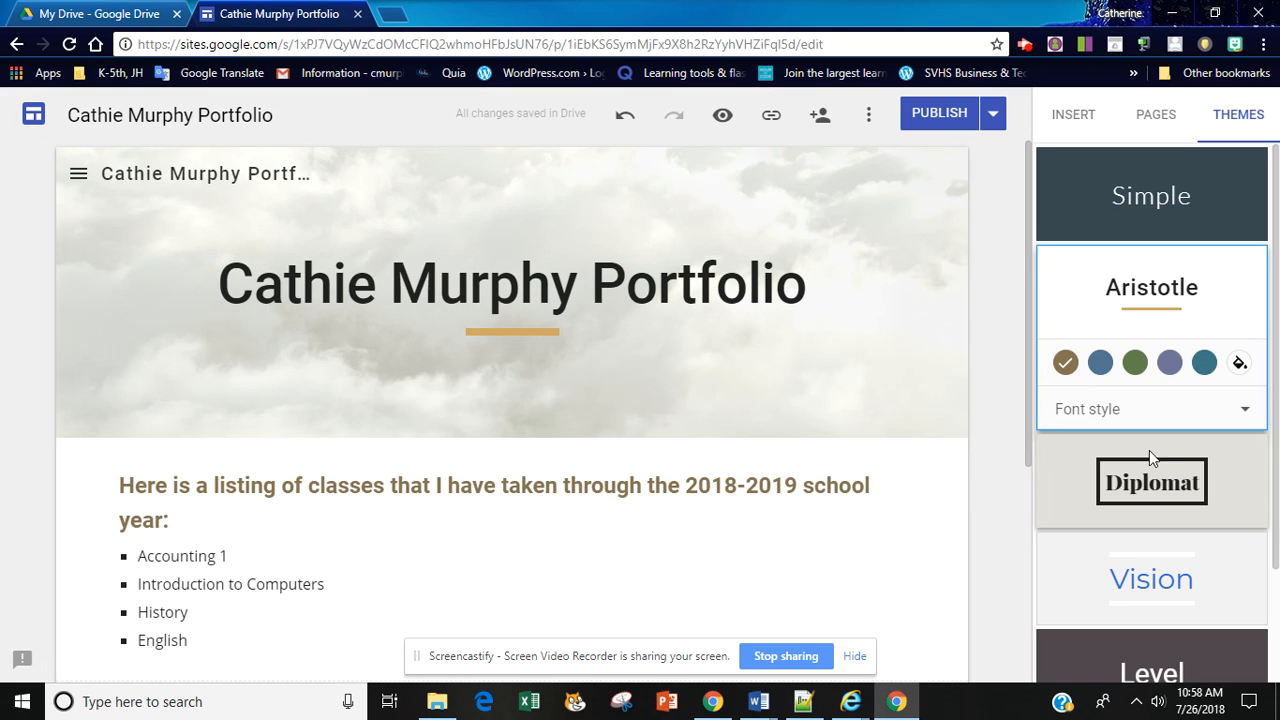
click(1148, 481)
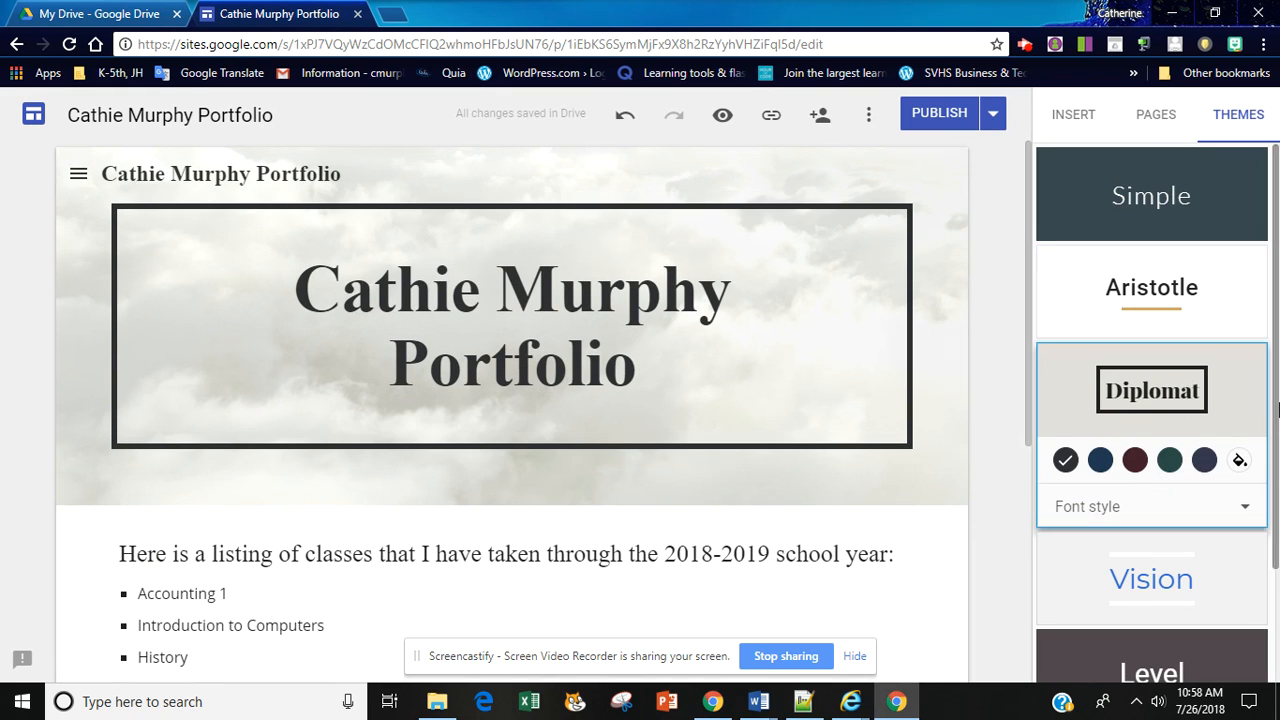
scroll(1270, 420, down, 2)
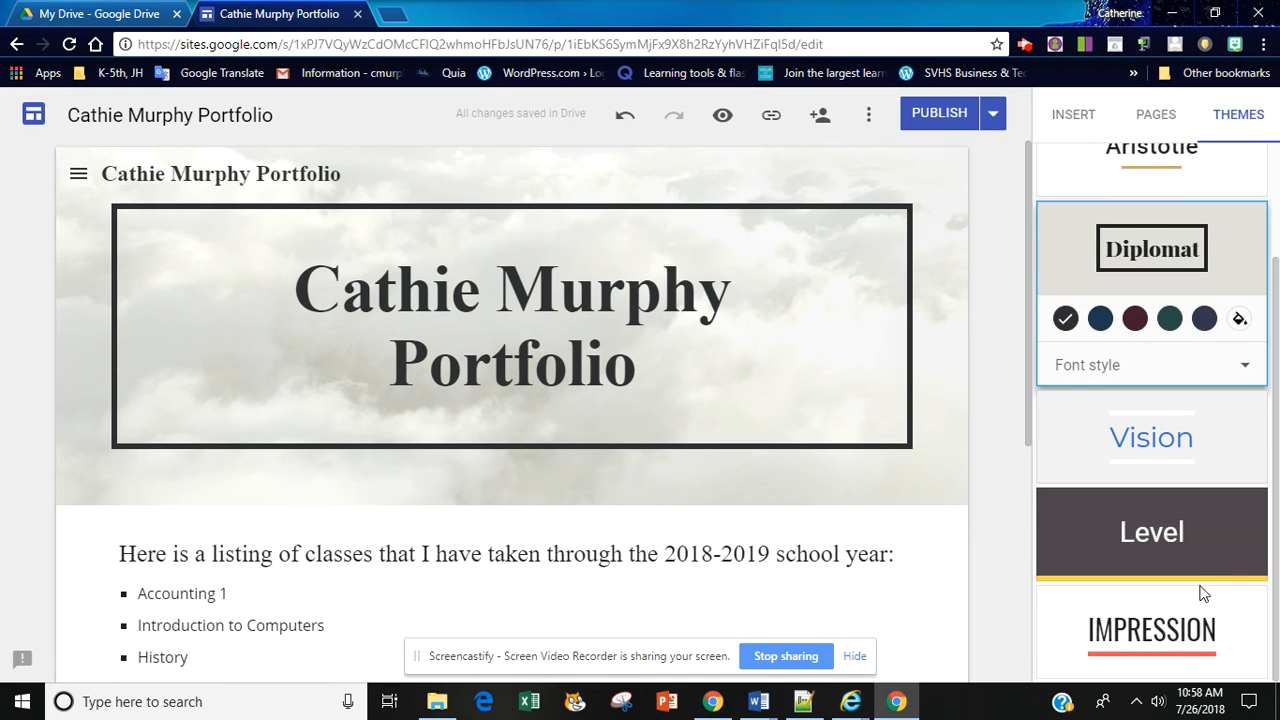
click(1183, 630)
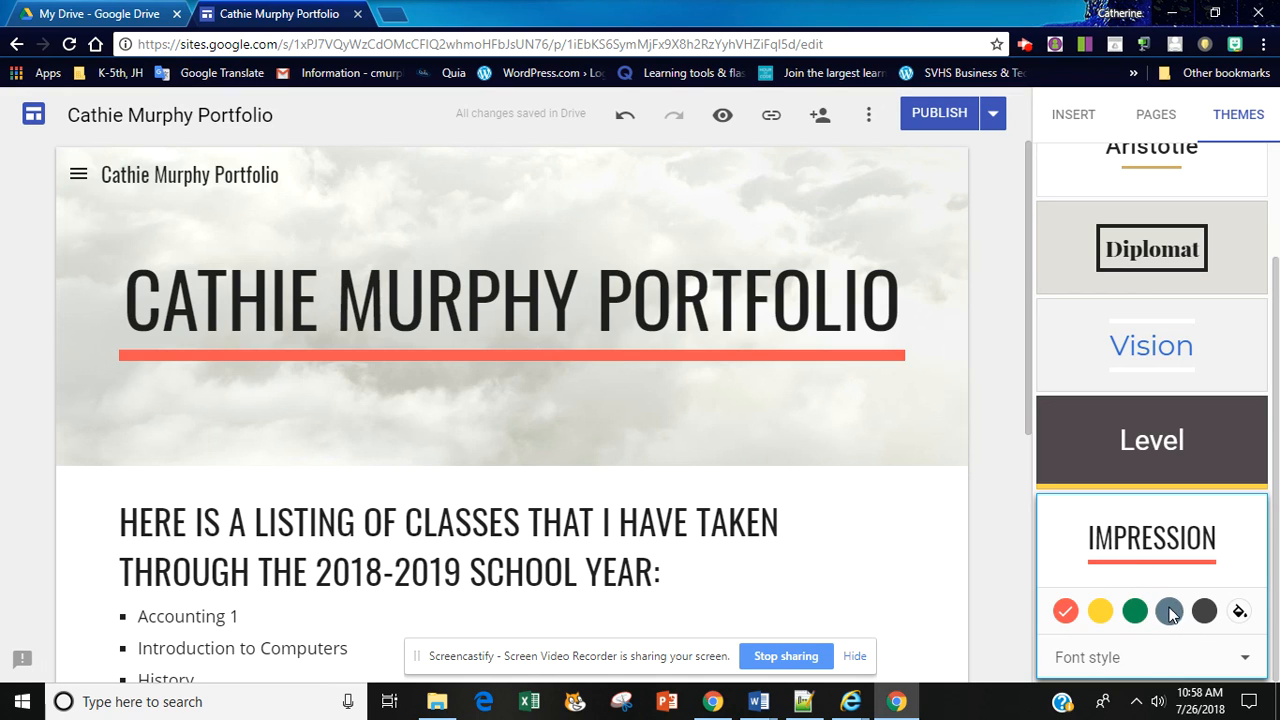
click(1134, 612)
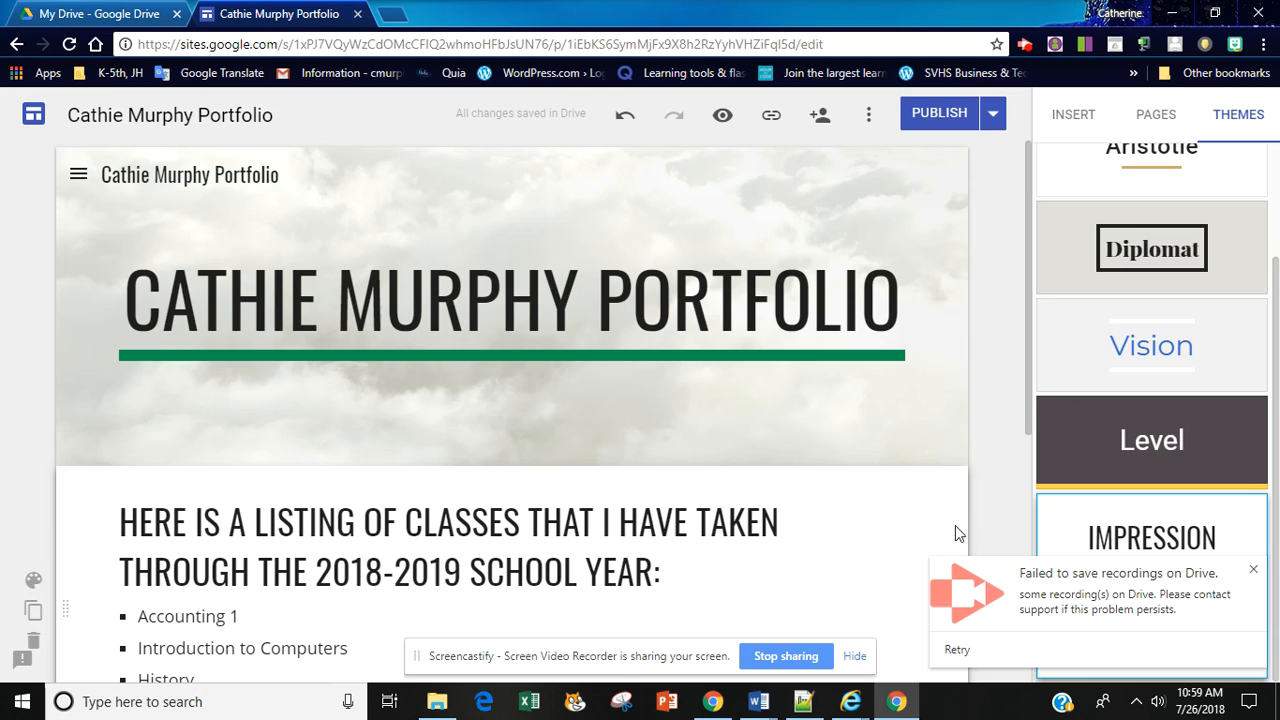
click(1253, 570)
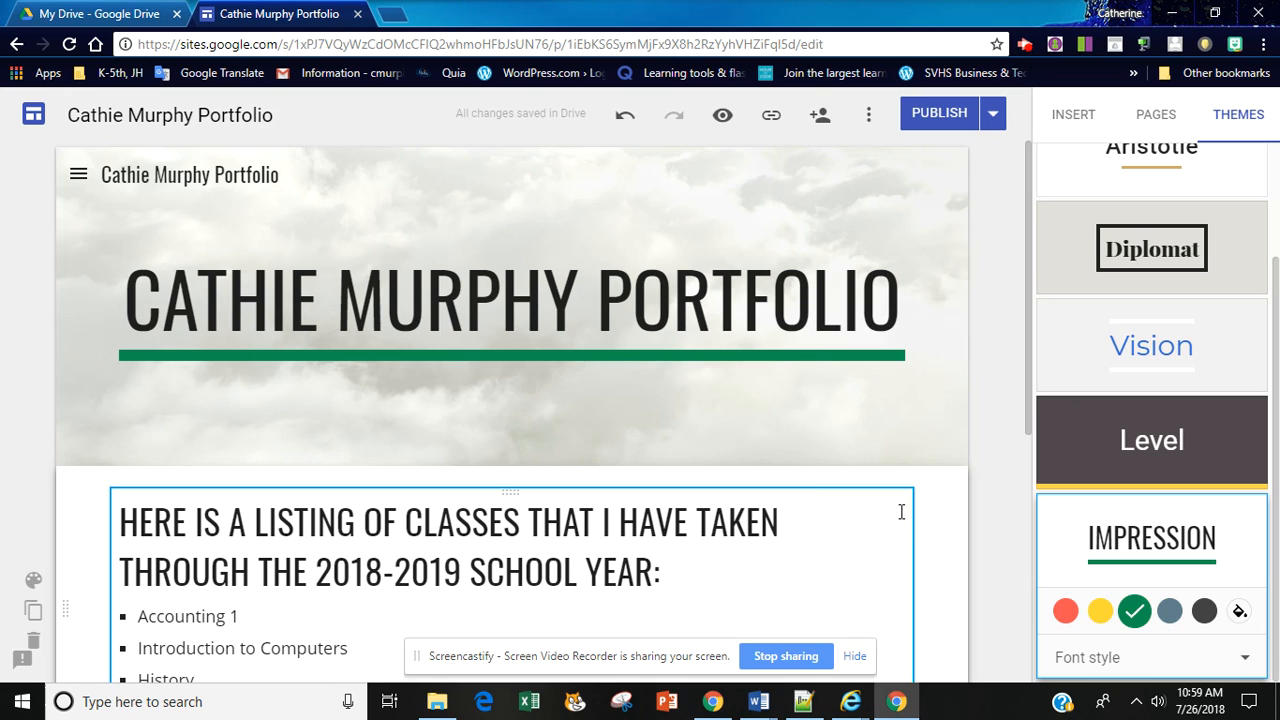
Step: Publish the site with its new theme and close the site editor
drag(1029, 414, 1050, 379)
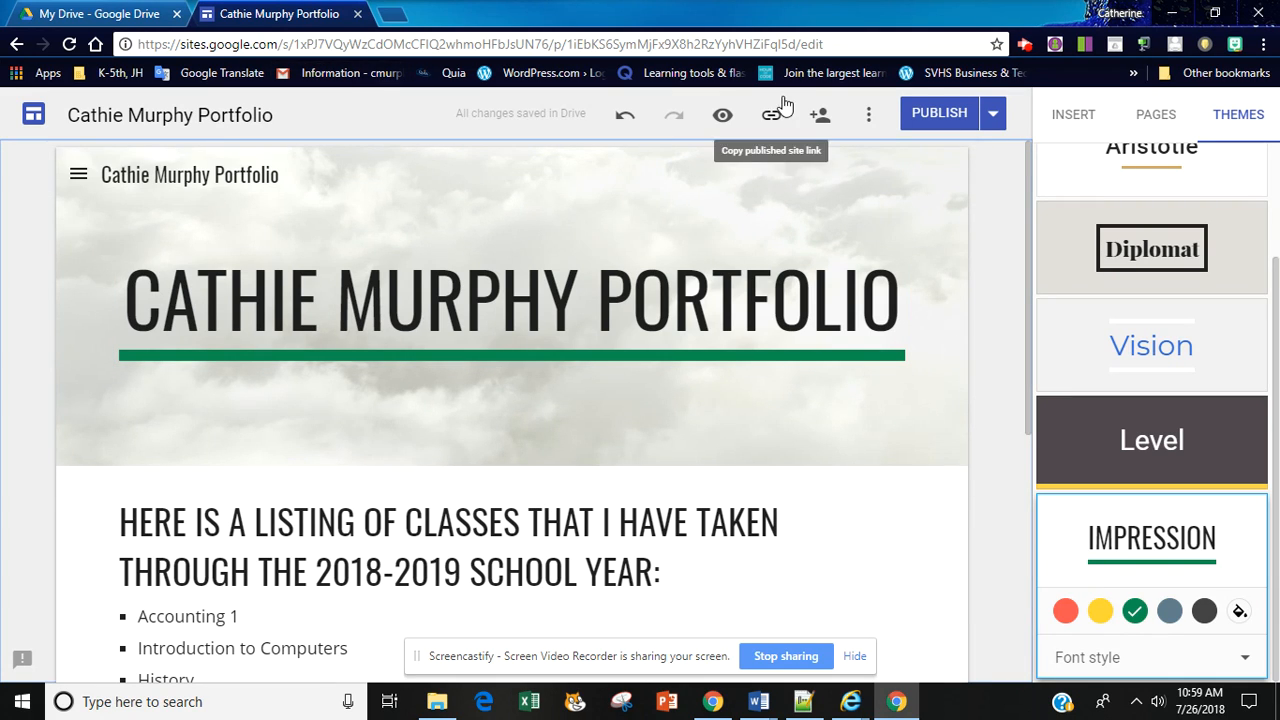
click(940, 112)
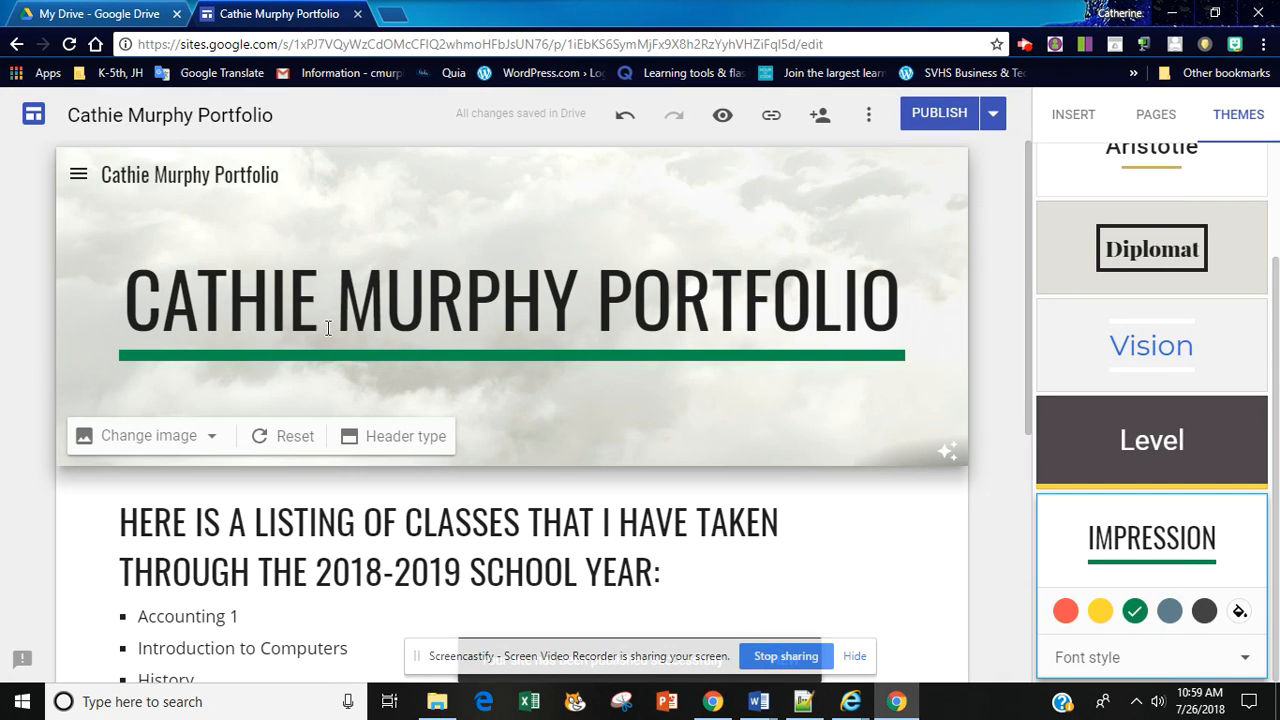
click(357, 14)
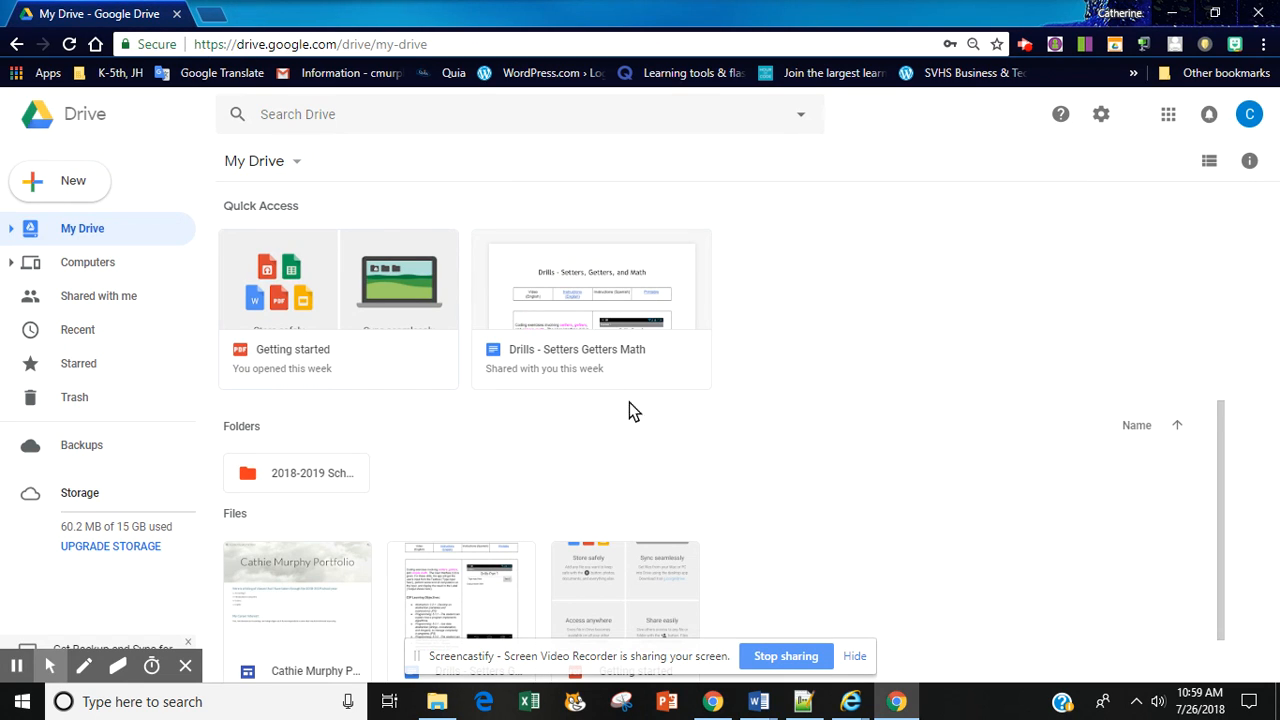
Step: Reopen the portfolio site from the files in My Drive
drag(1221, 507, 1220, 537)
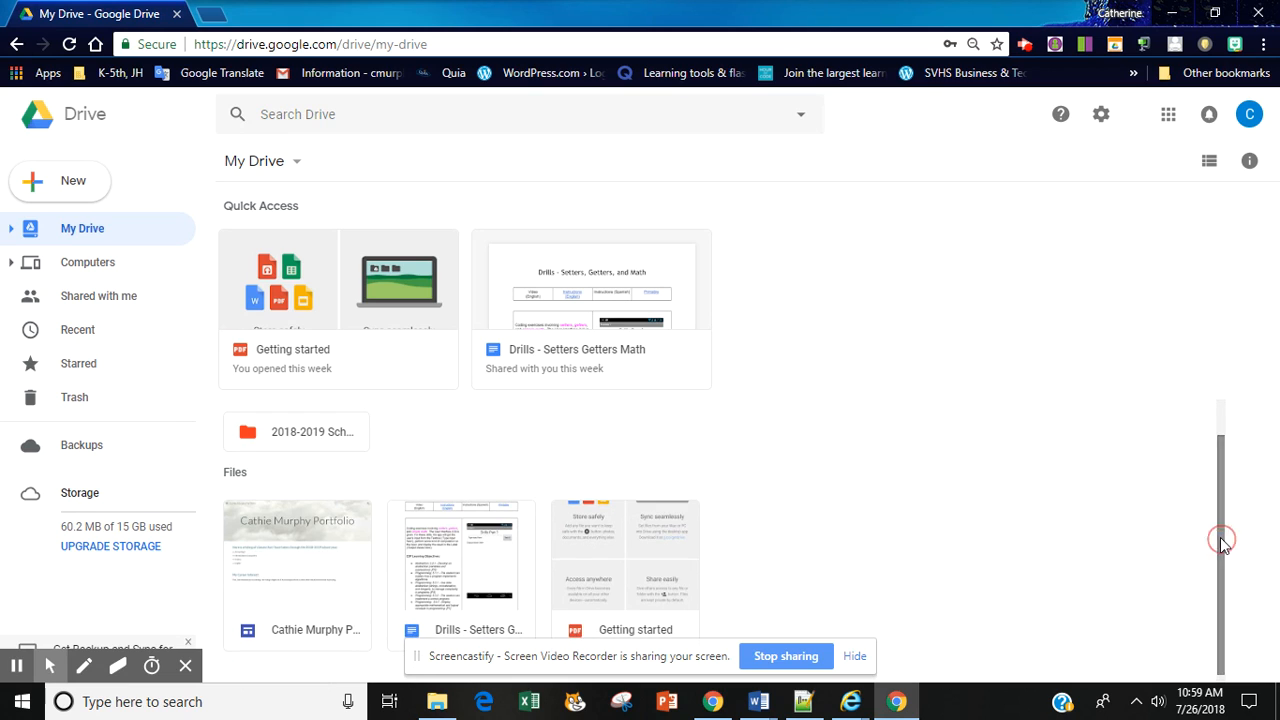
click(300, 552)
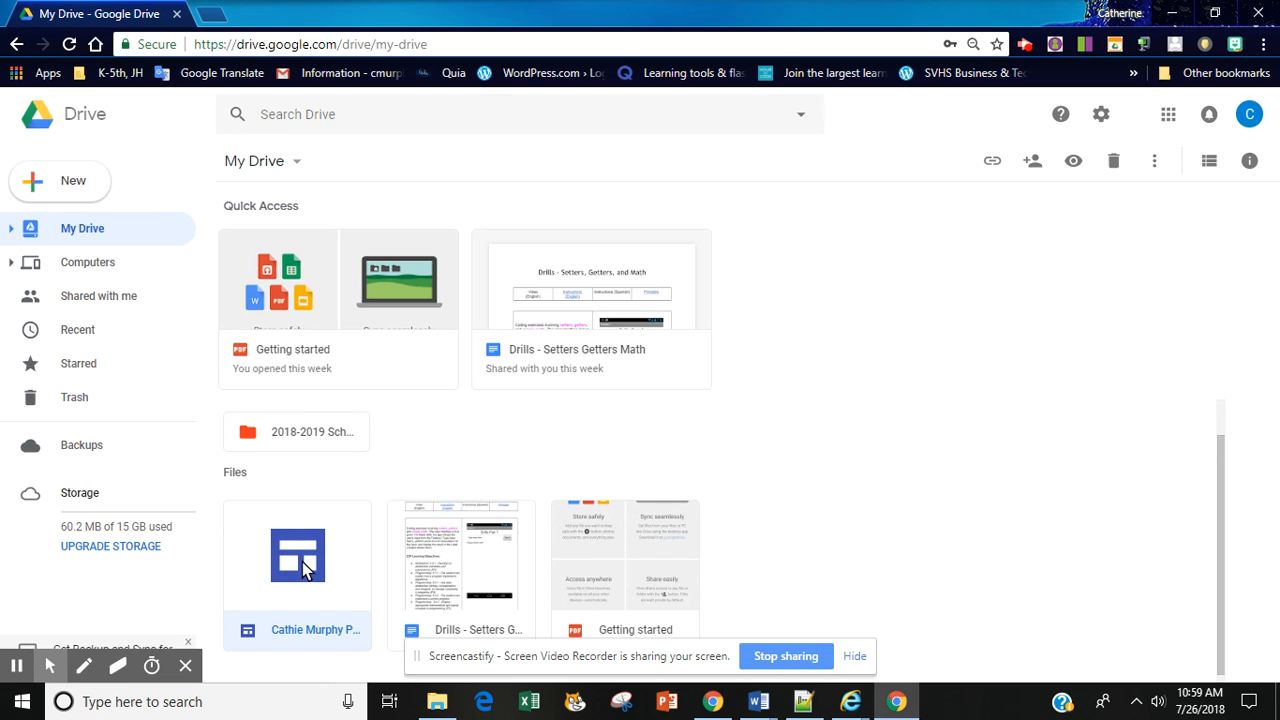
double_click(302, 561)
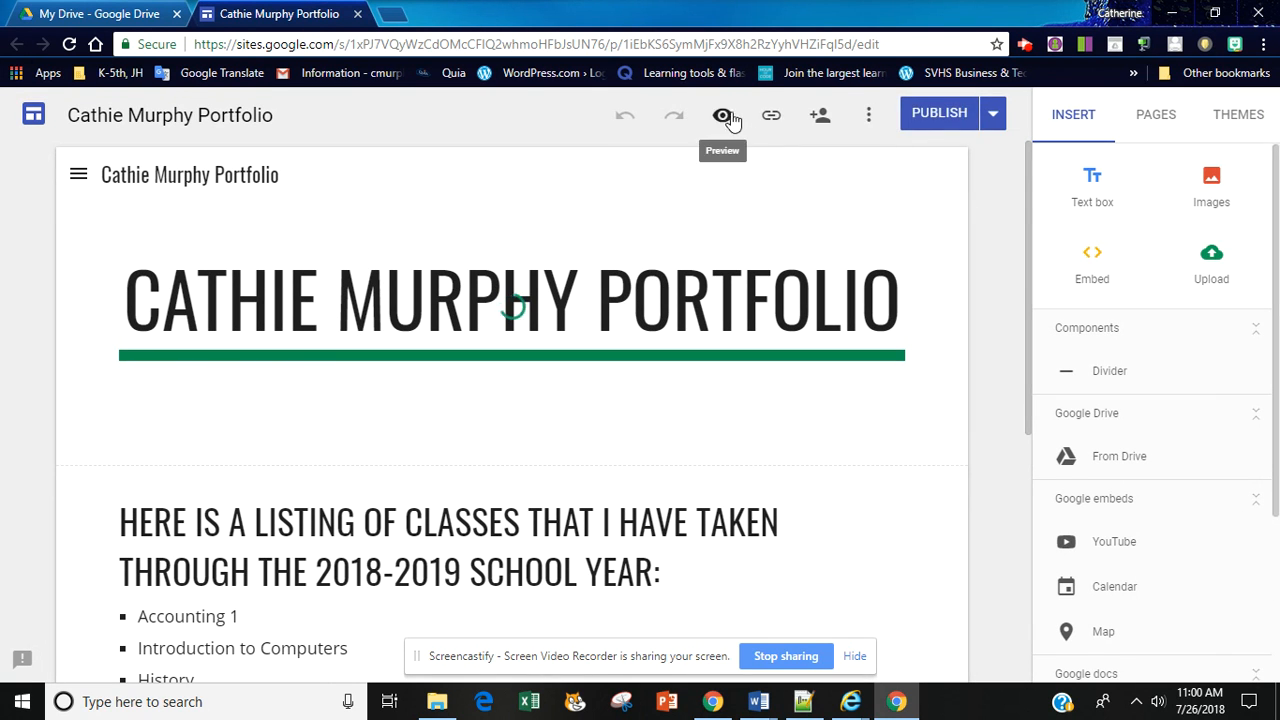
Step: Preview the home page, expand Accounting 1 in the side navigation, and return to editing
click(723, 117)
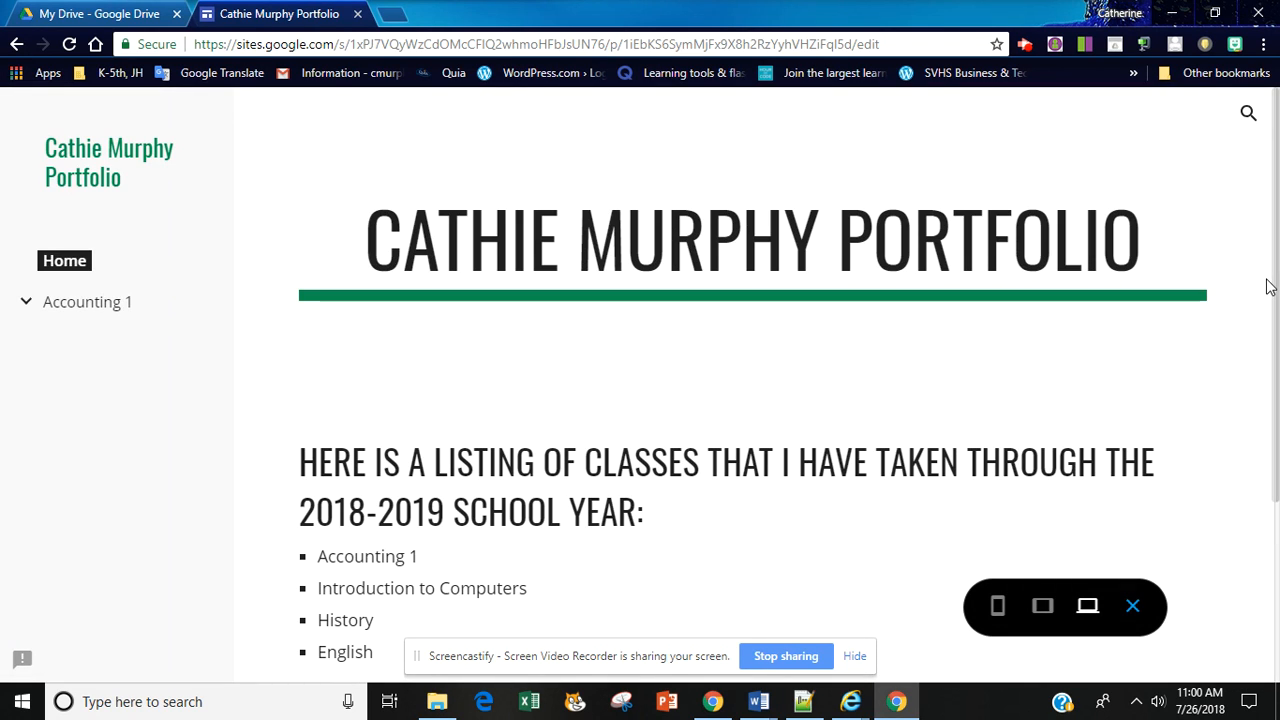
drag(1276, 267, 1276, 287)
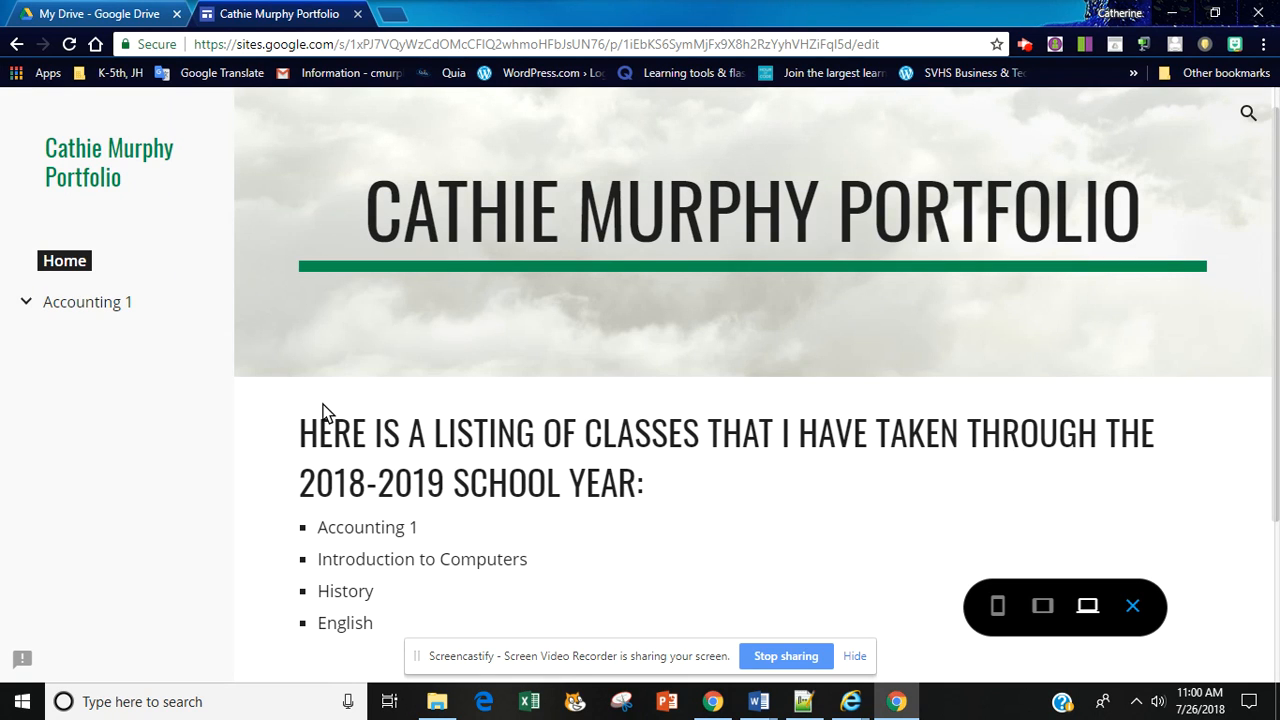
click(26, 304)
click(1134, 606)
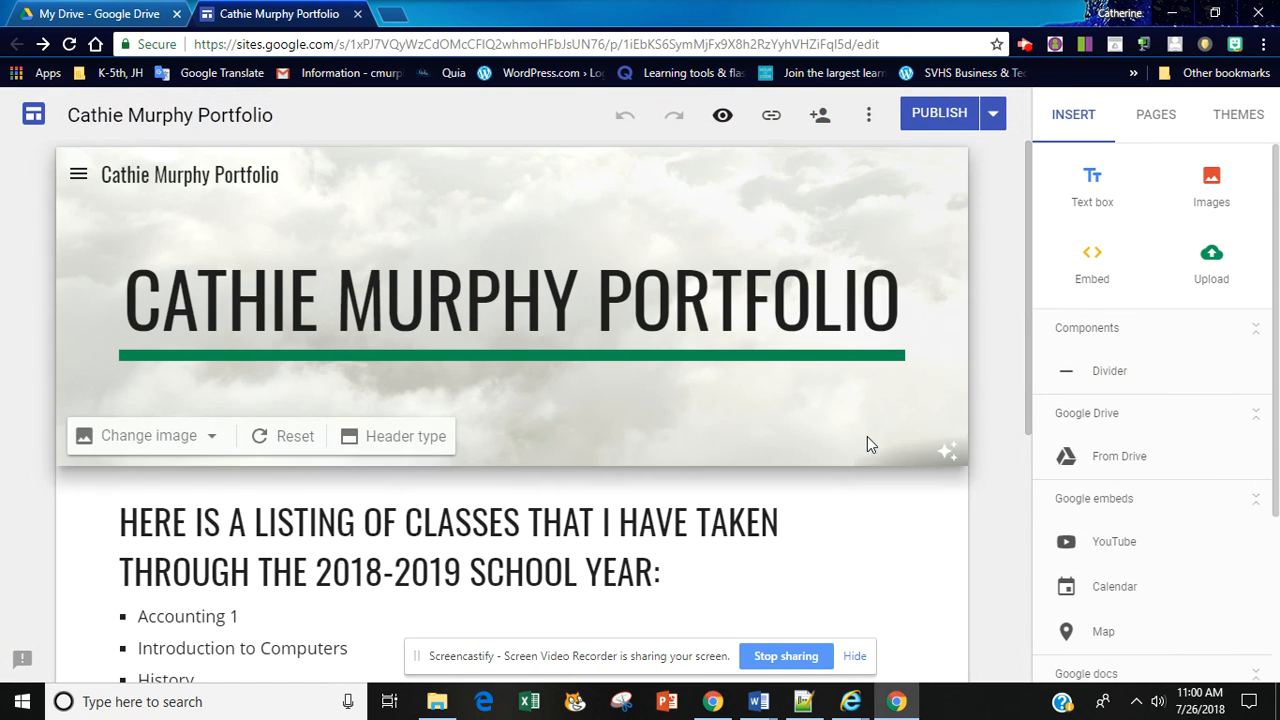
Step: Expand Accounting 1 in the page list and add a new top-level page named Web Design 1
click(1160, 114)
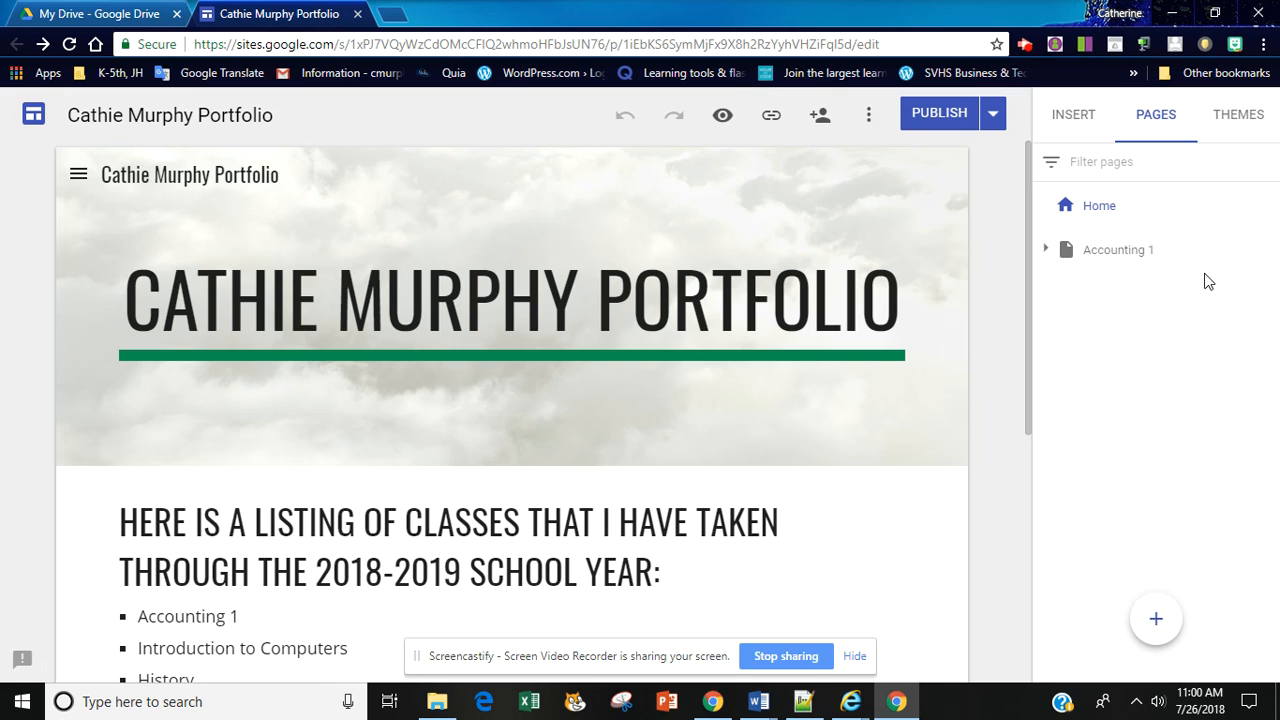
click(1116, 252)
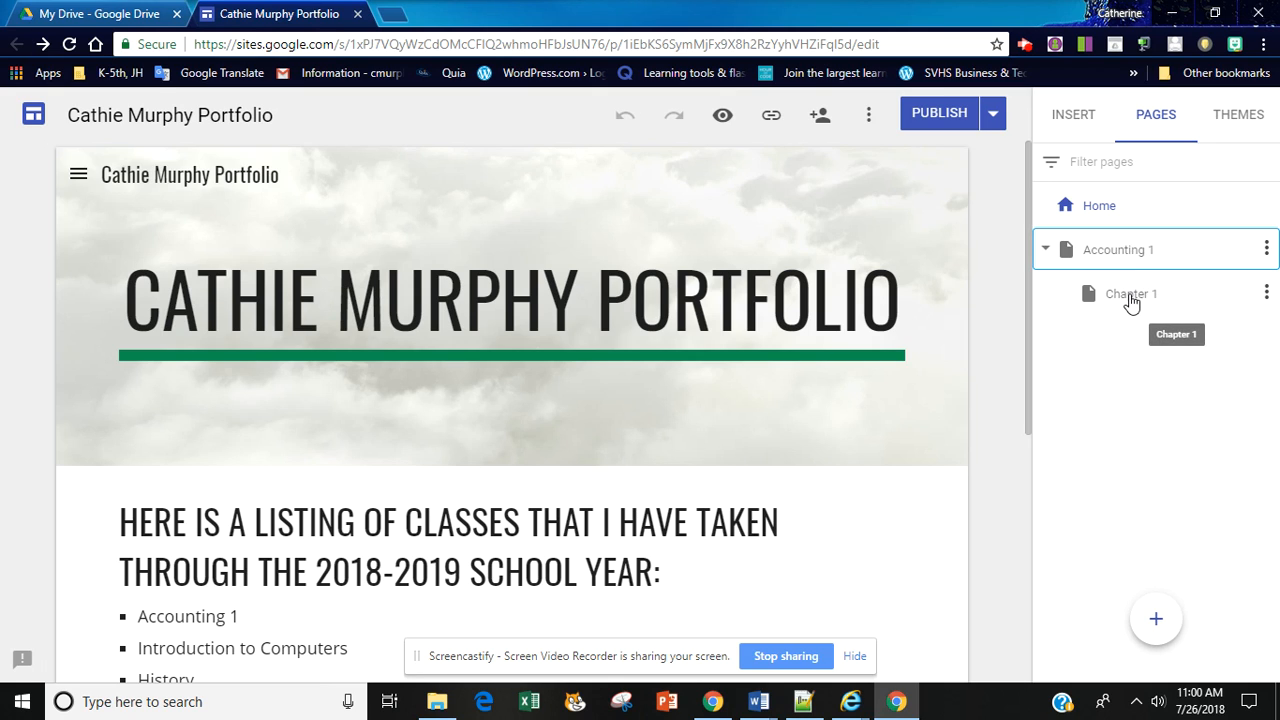
click(1091, 211)
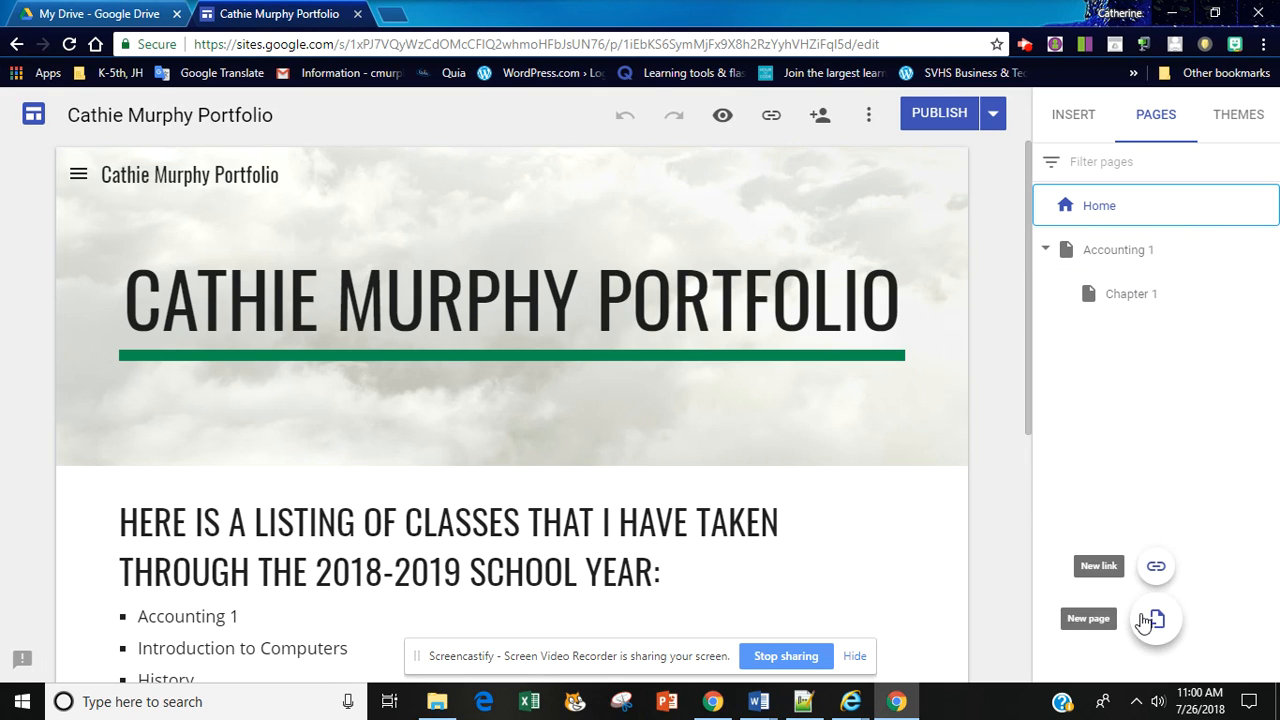
click(1150, 620)
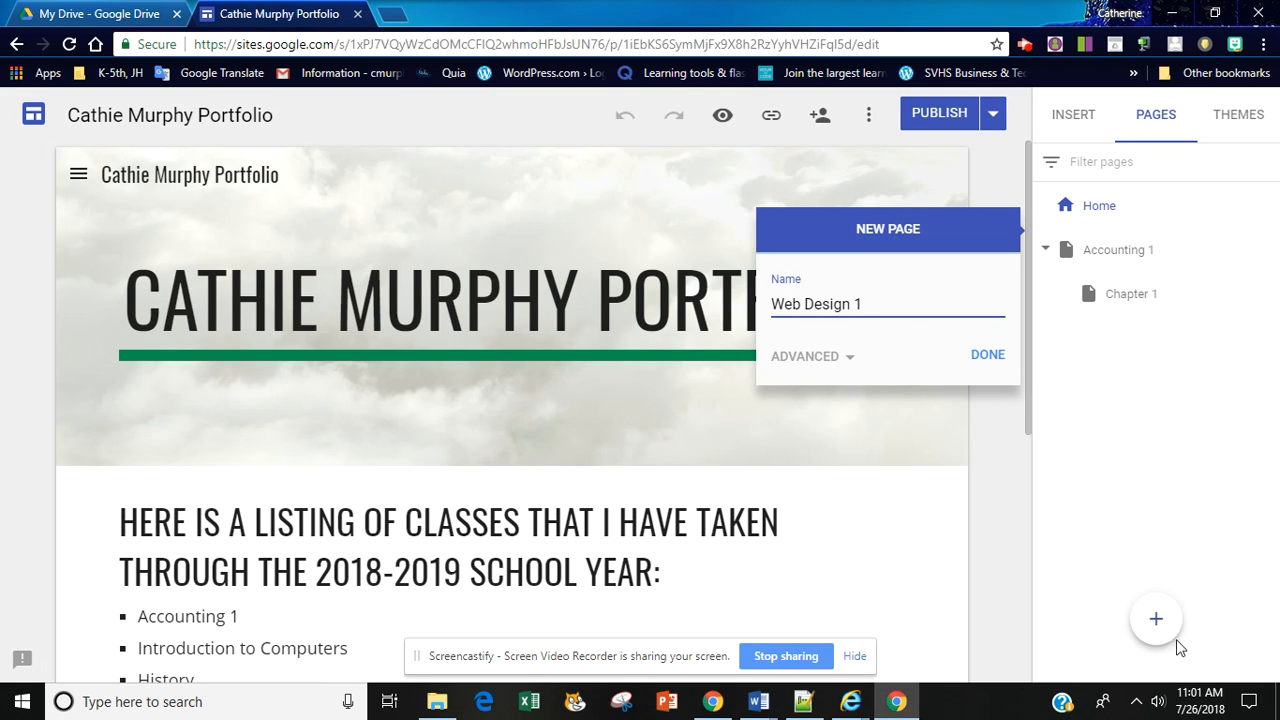
click(988, 356)
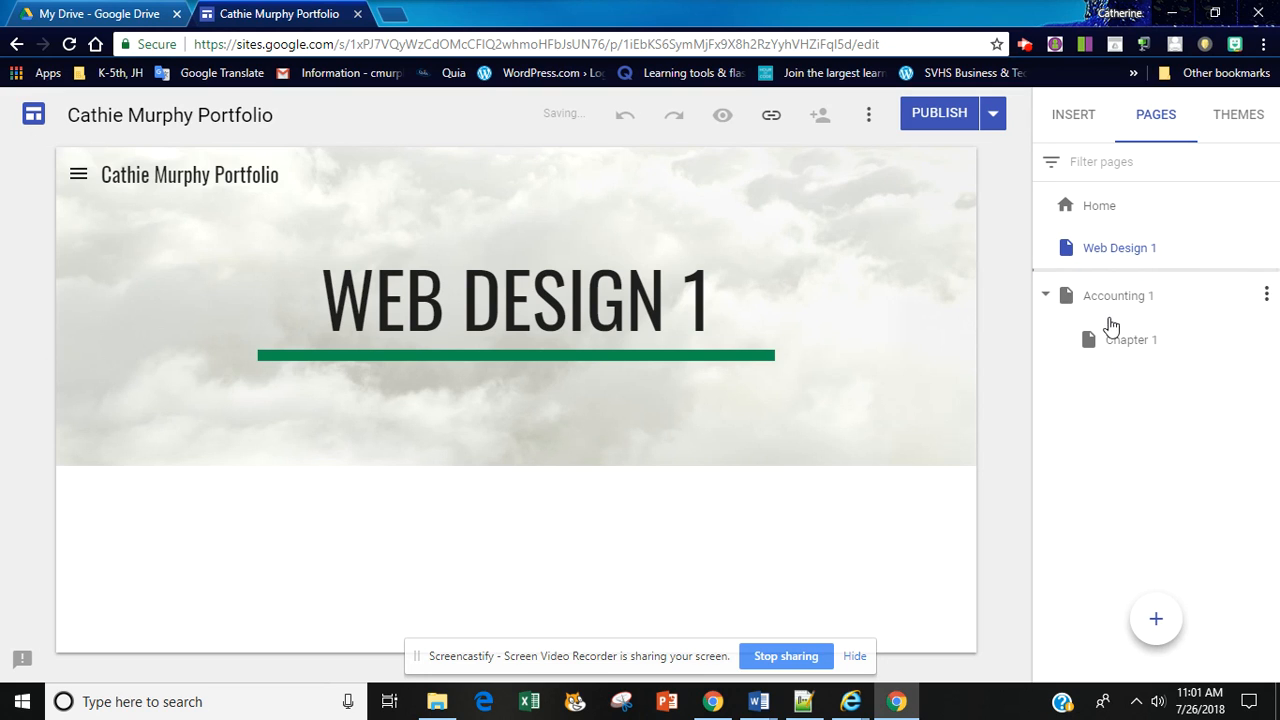
Step: Reorder the page list so that Web Design 1 comes after Accounting 1 and its Chapter 1 subpage
drag(1103, 291, 1102, 243)
click(1076, 118)
click(1152, 116)
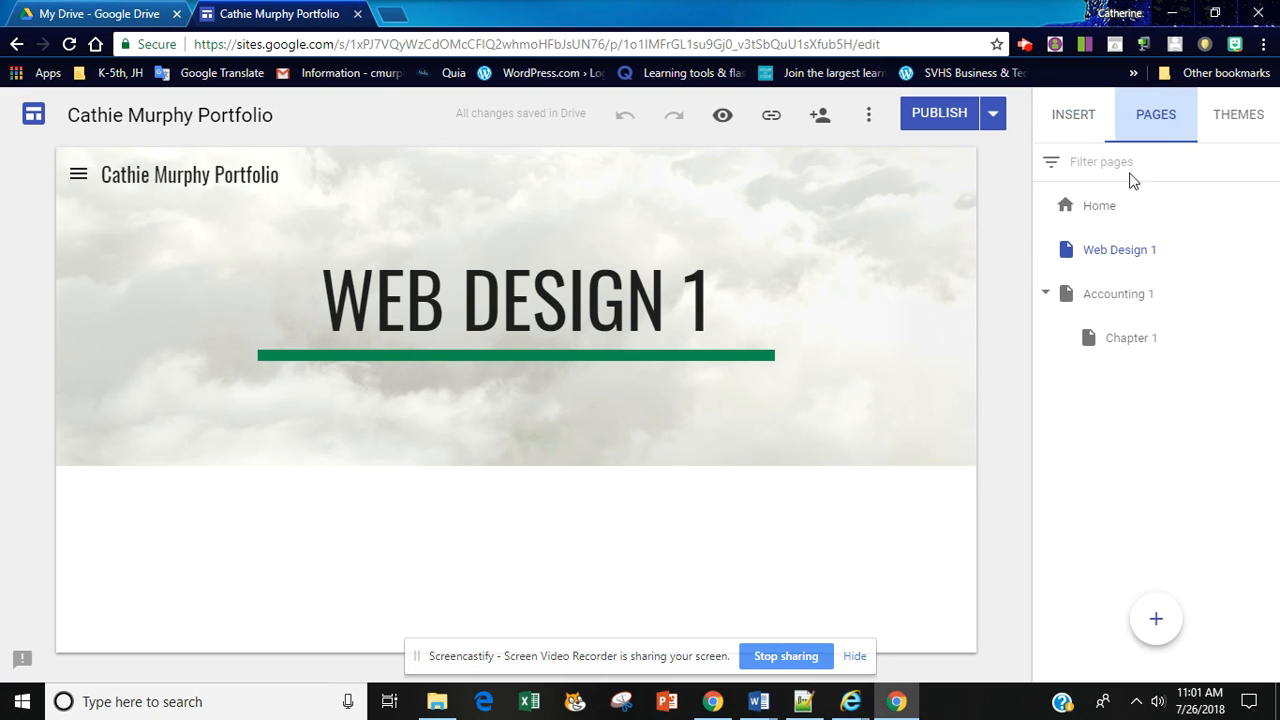
drag(1108, 258, 1105, 375)
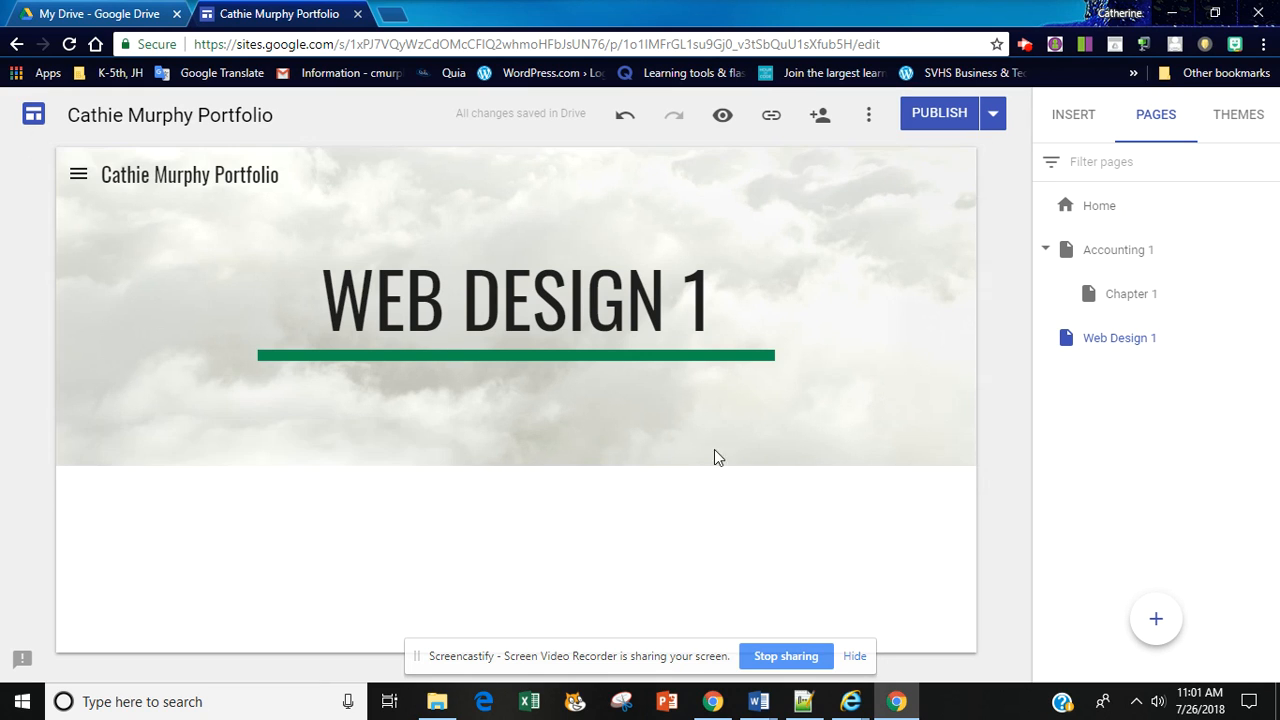
Step: Publish the site with the Web Design 1 page, preview it, and go to Accounting 1 in the navigation
click(936, 111)
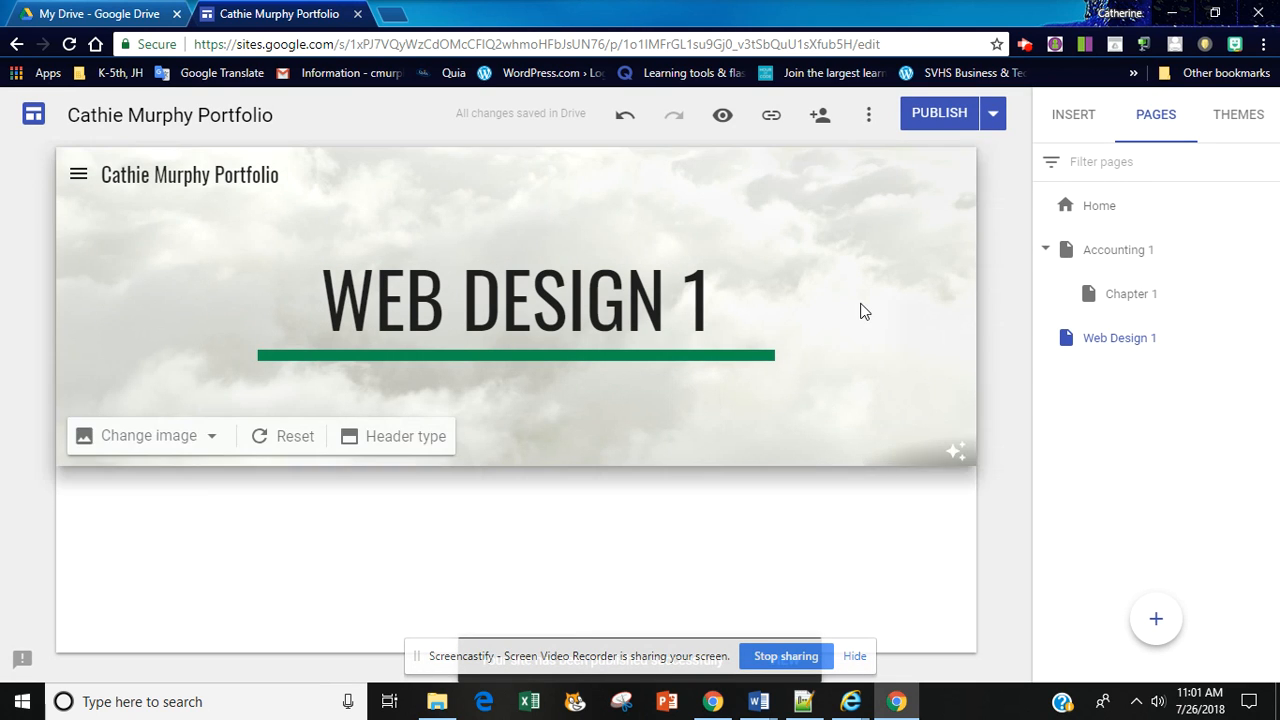
click(723, 116)
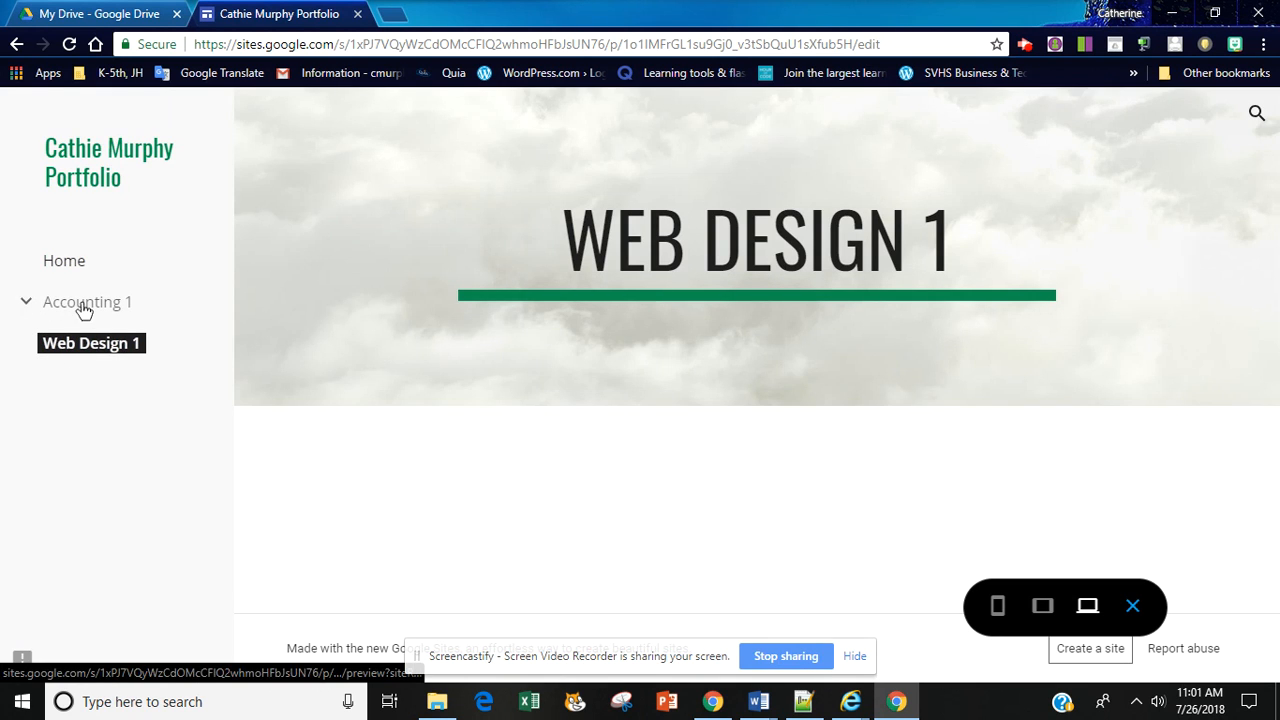
click(84, 304)
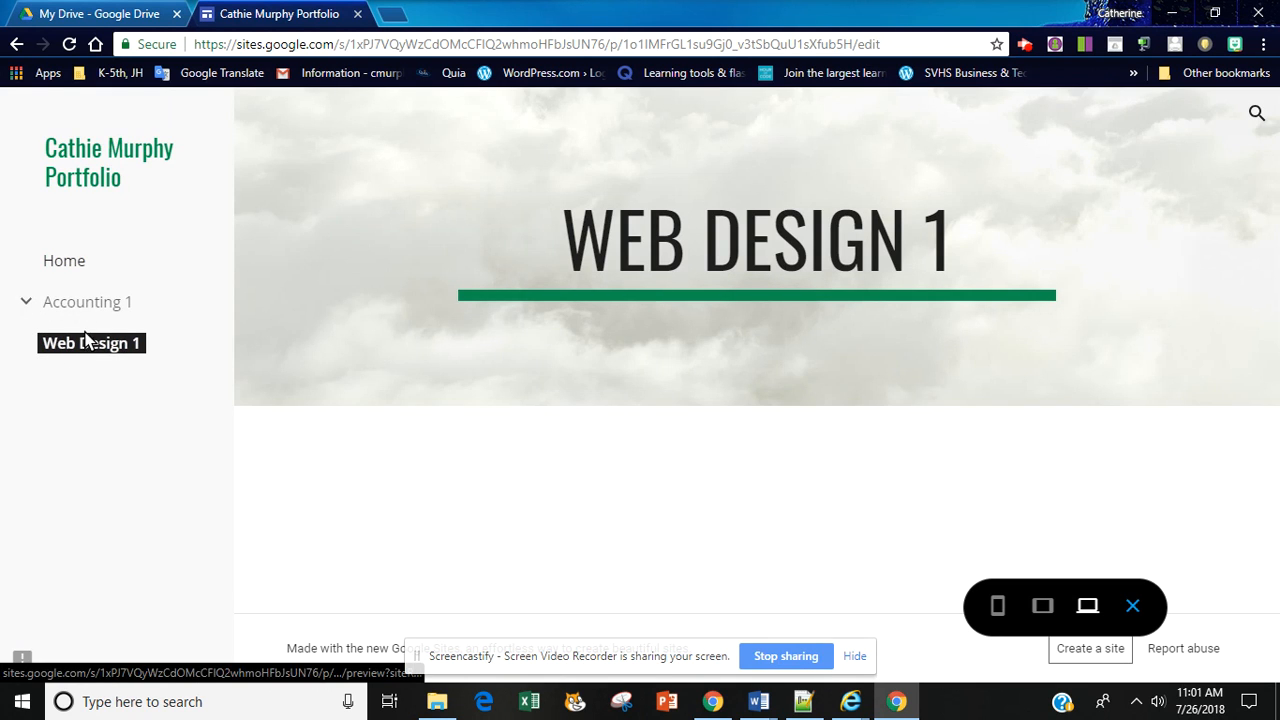